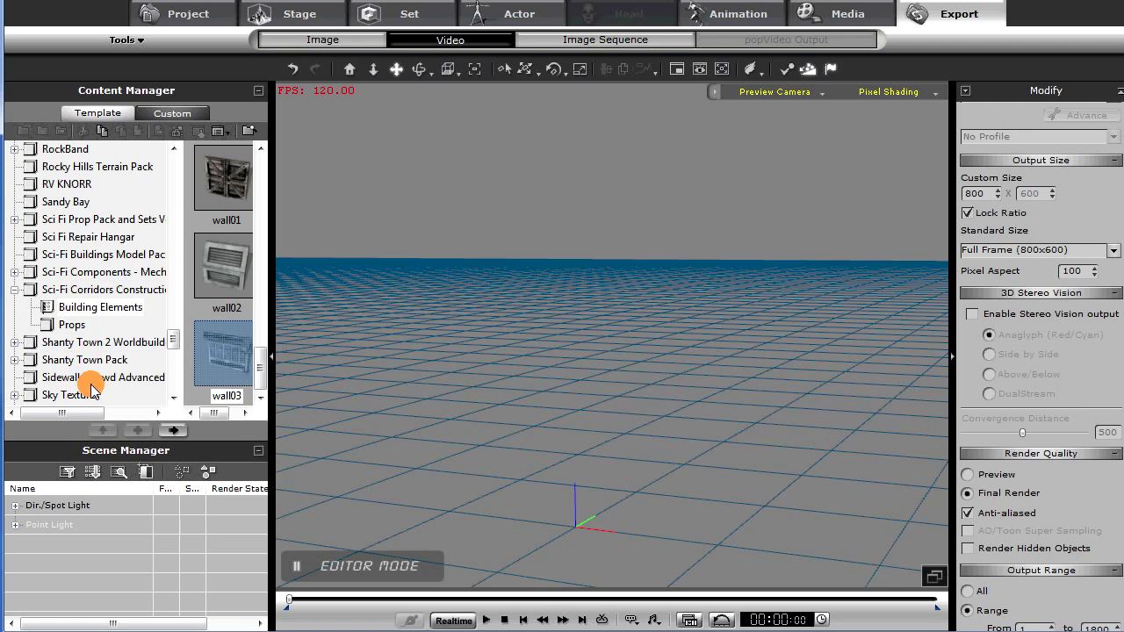
# Step: Add the wall03 prop from Sci-Fi Corridors Building Elements into the empty scene
pyautogui.moveTo(73, 411)
pyautogui.mouseDown()
pyautogui.moveTo(113, 410)
pyautogui.moveTo(66, 418)
pyautogui.mouseUp()
pyautogui.moveTo(219, 359); pyautogui.dragTo(818, 413)
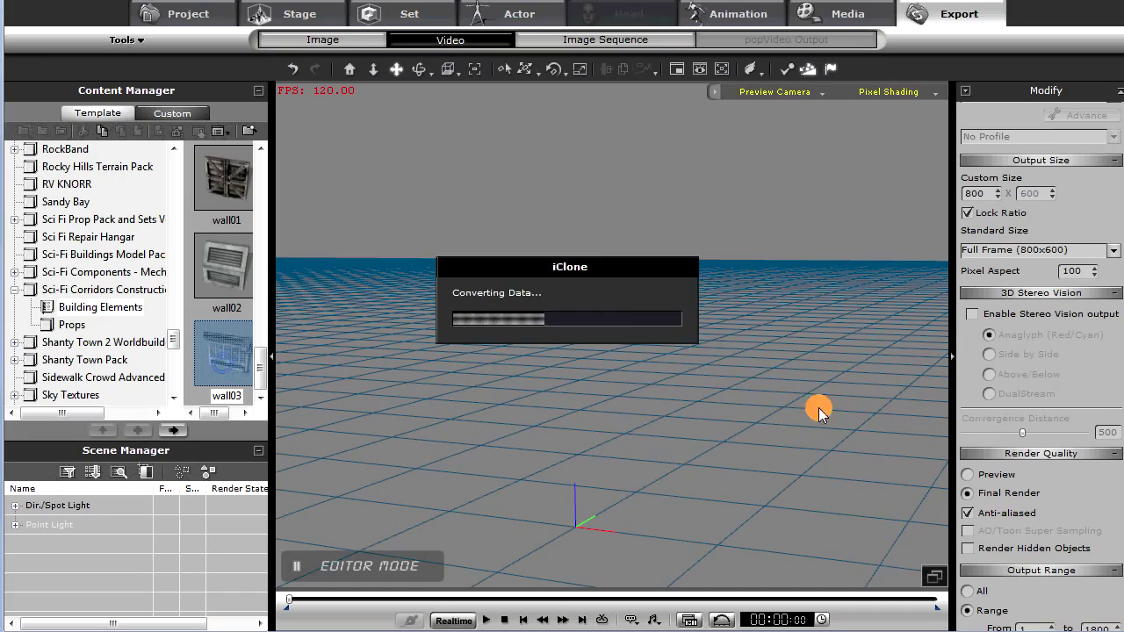
# Step: Load the door03_frame prop beside wall03 and select its door
pyautogui.moveTo(765, 431); pyautogui.dragTo(617, 390, button='right')
pyautogui.moveTo(261, 351); pyautogui.dragTo(257, 308)
pyautogui.doubleClick(231, 290)
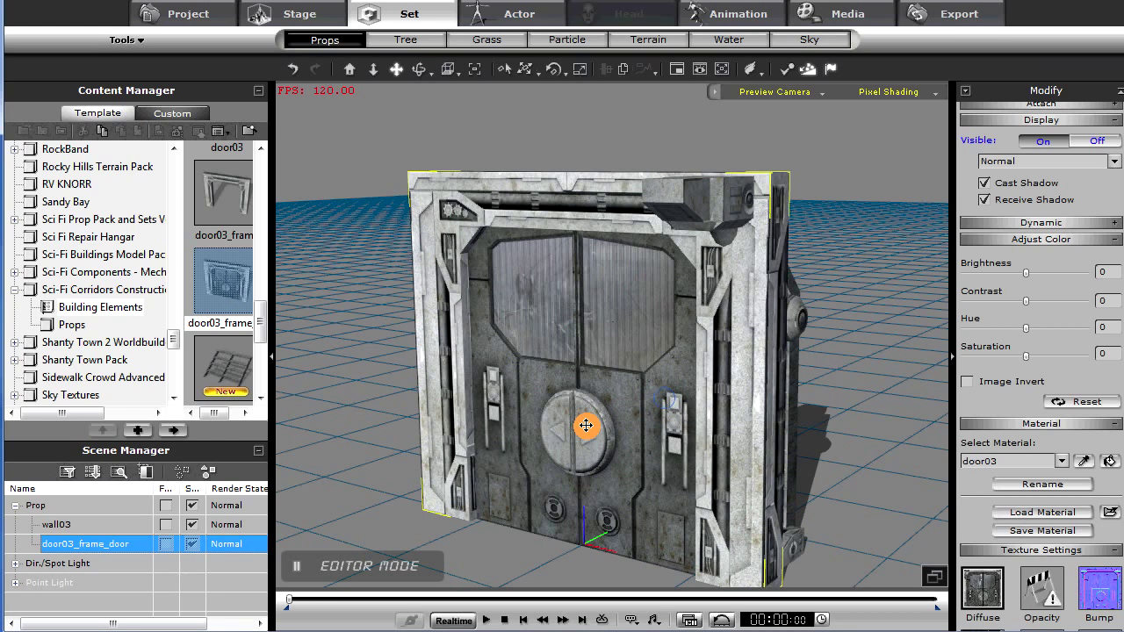
pyautogui.press('w')
pyautogui.moveTo(634, 518); pyautogui.dragTo(659, 416, button='right')
pyautogui.click(773, 441)
pyautogui.click(659, 414)
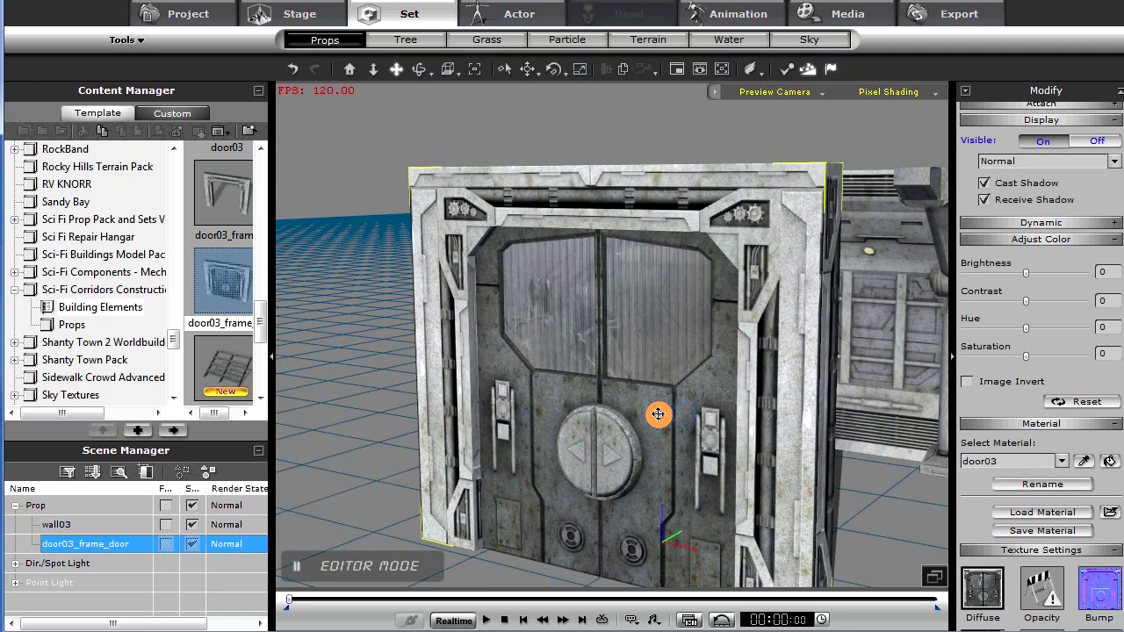
pyautogui.rightClick(659, 414)
pyautogui.click(623, 413)
# Step: Launch the door03 diffuse texture from Texture Settings in Photoshop
pyautogui.moveTo(736, 426); pyautogui.dragTo(851, 392, button='right')
pyautogui.moveTo(649, 346); pyautogui.dragTo(638, 397, button='right')
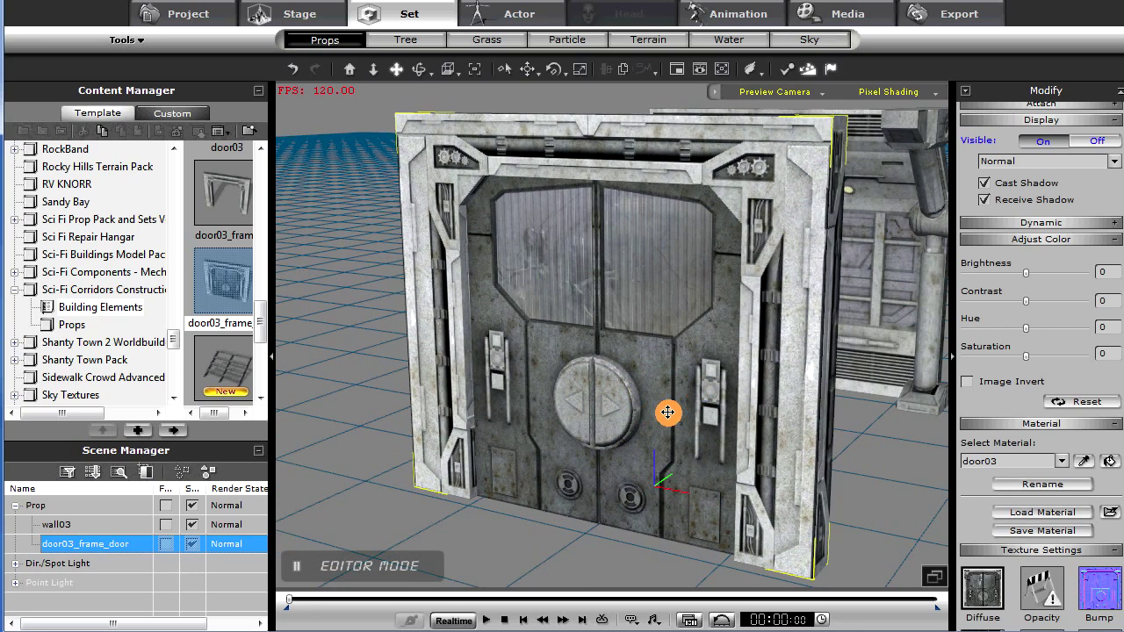
pyautogui.moveTo(970, 525); pyautogui.dragTo(980, 249)
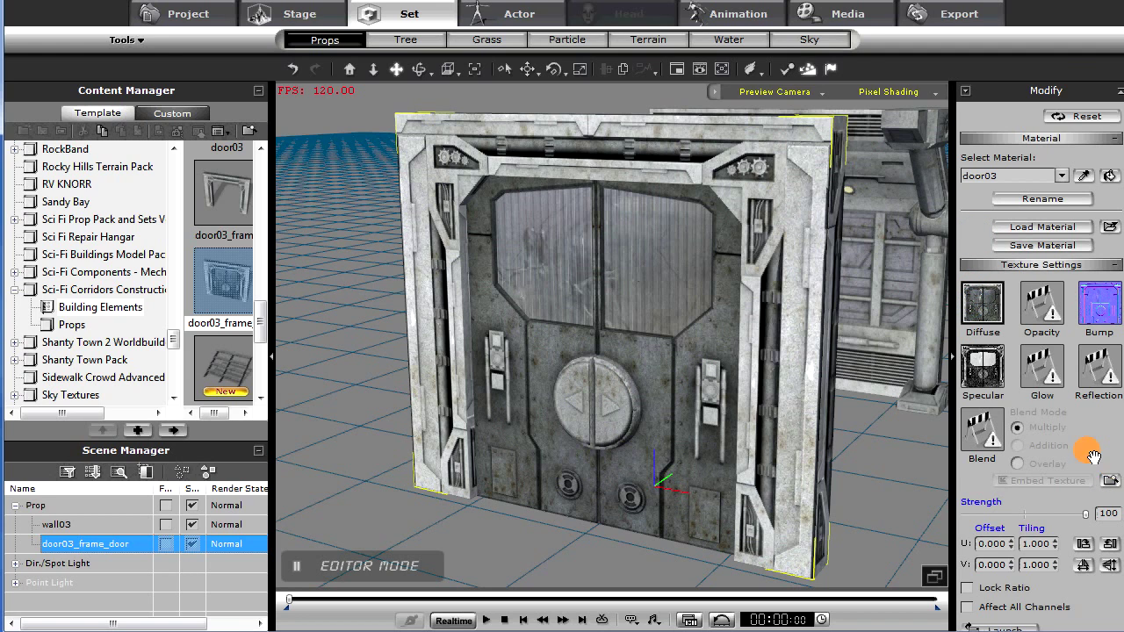
pyautogui.moveTo(1094, 455); pyautogui.dragTo(1098, 305)
pyautogui.click(1001, 482)
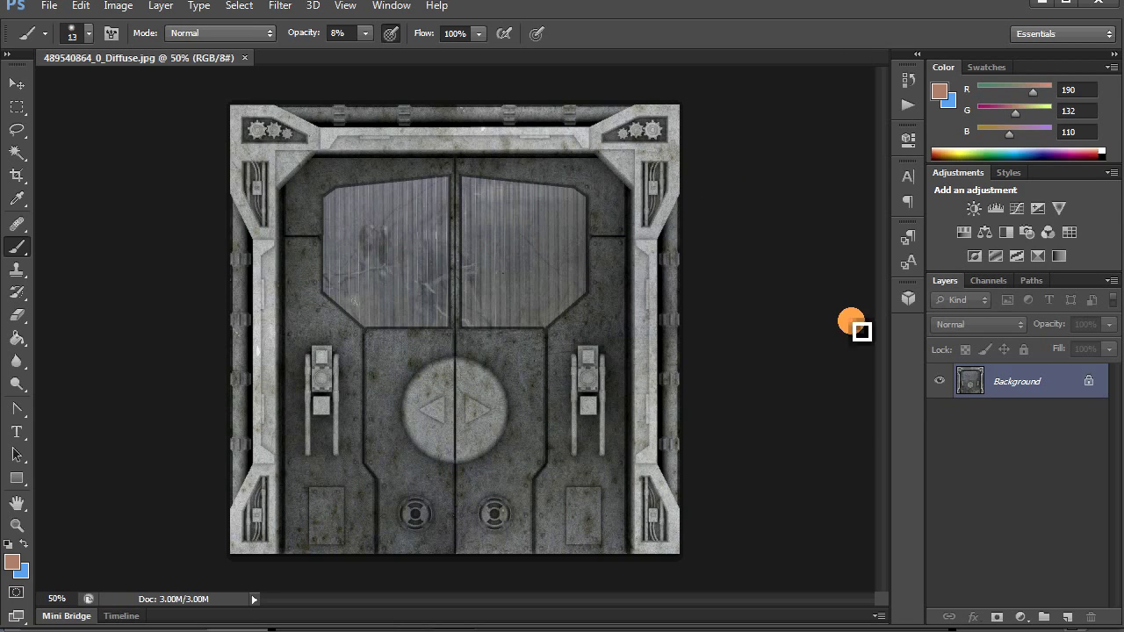
# Step: Switch from Photoshop to the empty untitled SketchUp model
pyautogui.hotkey('alt', 'Tab')
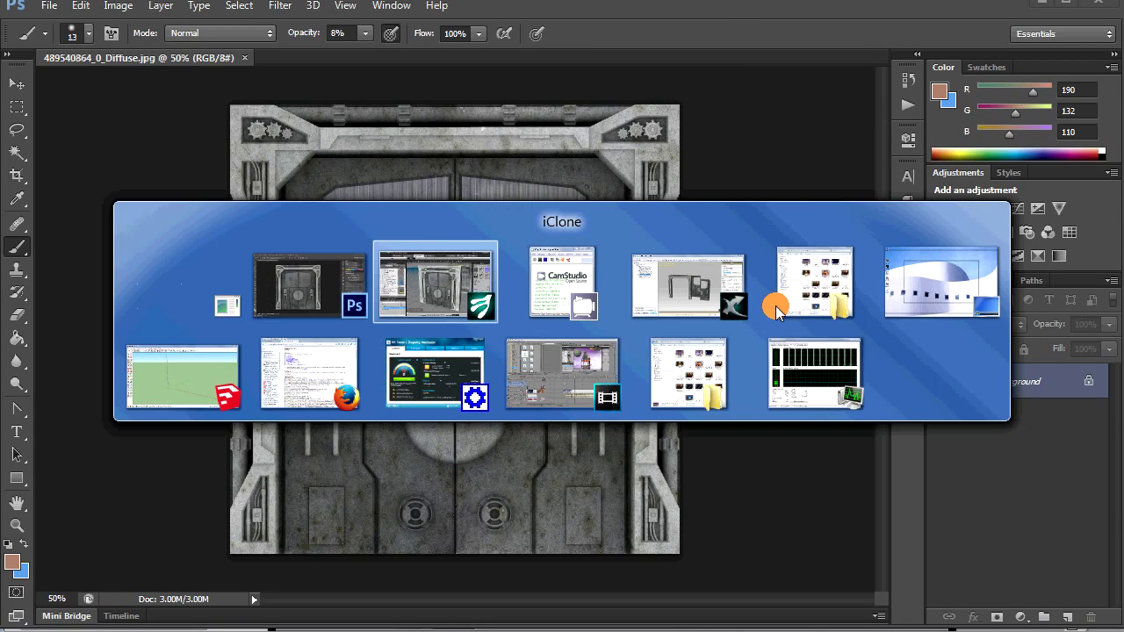
pyautogui.hotkey('alt', 'Tab')
pyautogui.hotkey('alt', 'Tab')
pyautogui.hotkey('alt', 'Tab')
pyautogui.hotkey('alt', 'Tab')
pyautogui.hotkey('alt', 'Tab')
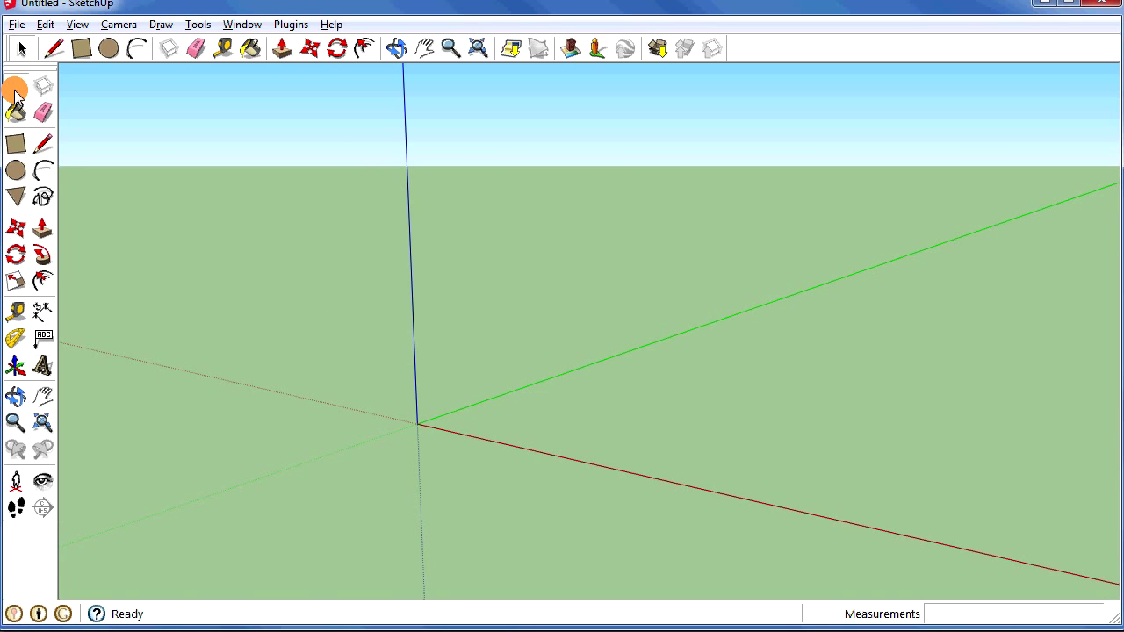
# Step: Draw a tall upright rectangle face starting at the axes origin
pyautogui.click(15, 143)
pyautogui.moveTo(469, 371); pyautogui.dragTo(633, 397, button='middle')
pyautogui.keyDown('shift'); pyautogui.moveTo(669, 254); pyautogui.dragTo(346, 387, button='middle'); pyautogui.keyUp('shift')
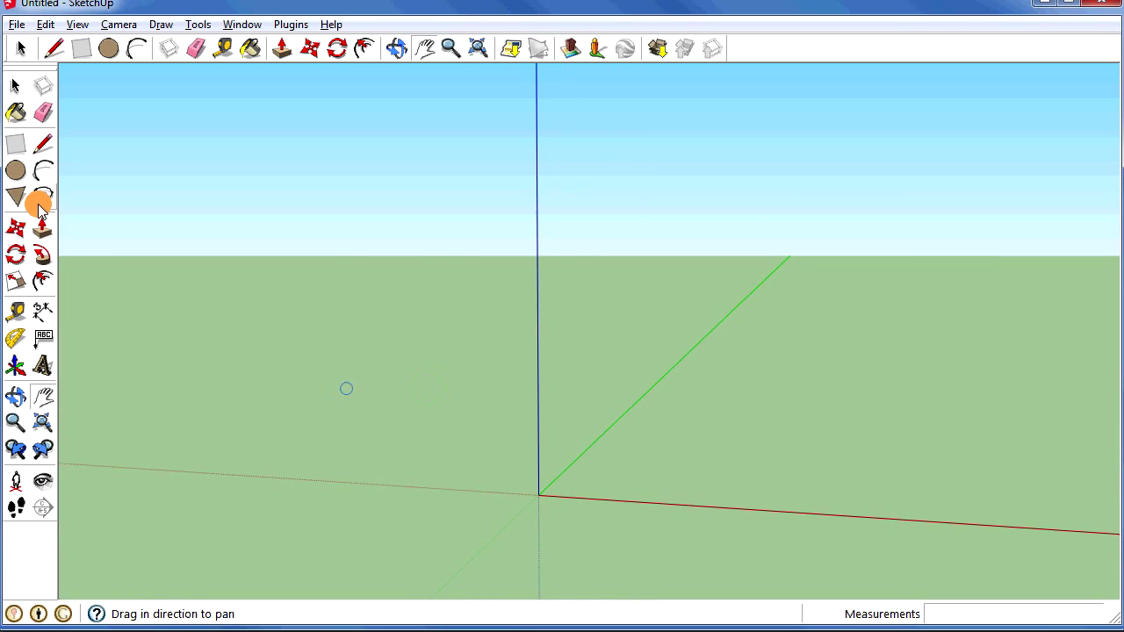
pyautogui.click(540, 496)
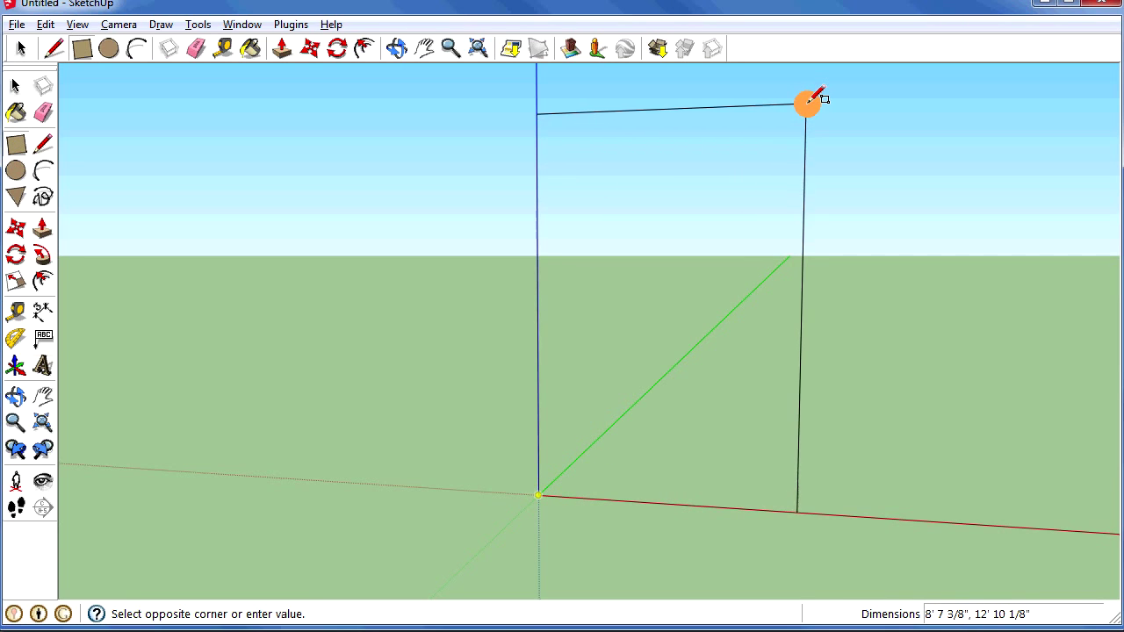
pyautogui.click(806, 105)
pyautogui.moveTo(627, 326); pyautogui.dragTo(681, 327, button='middle')
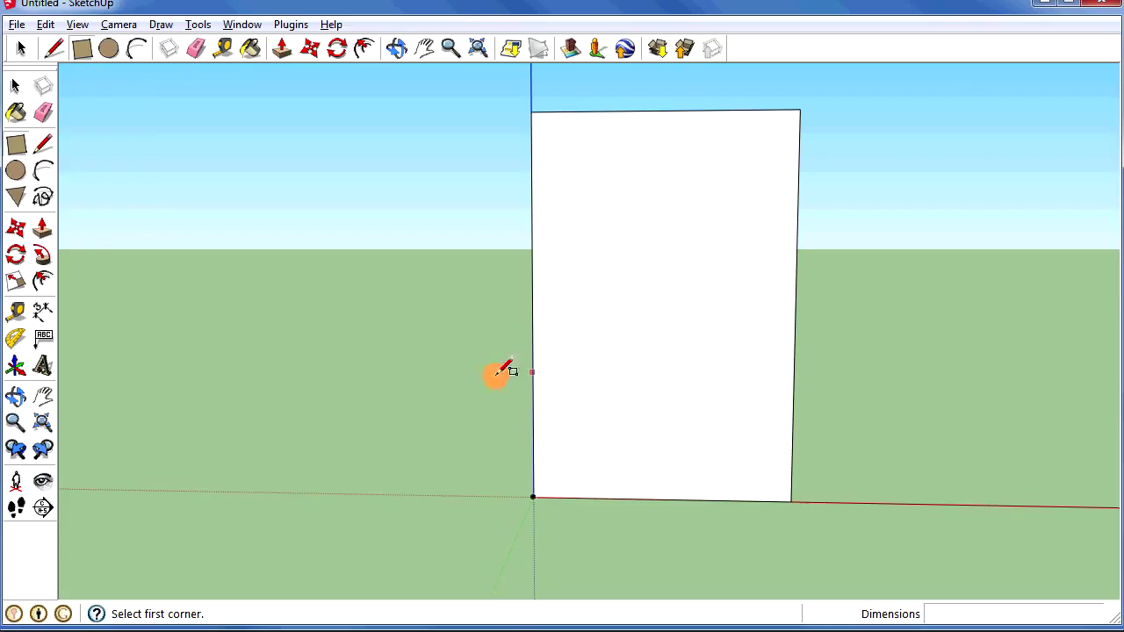
# Step: Start importing an image file through File > Import
pyautogui.click(15, 85)
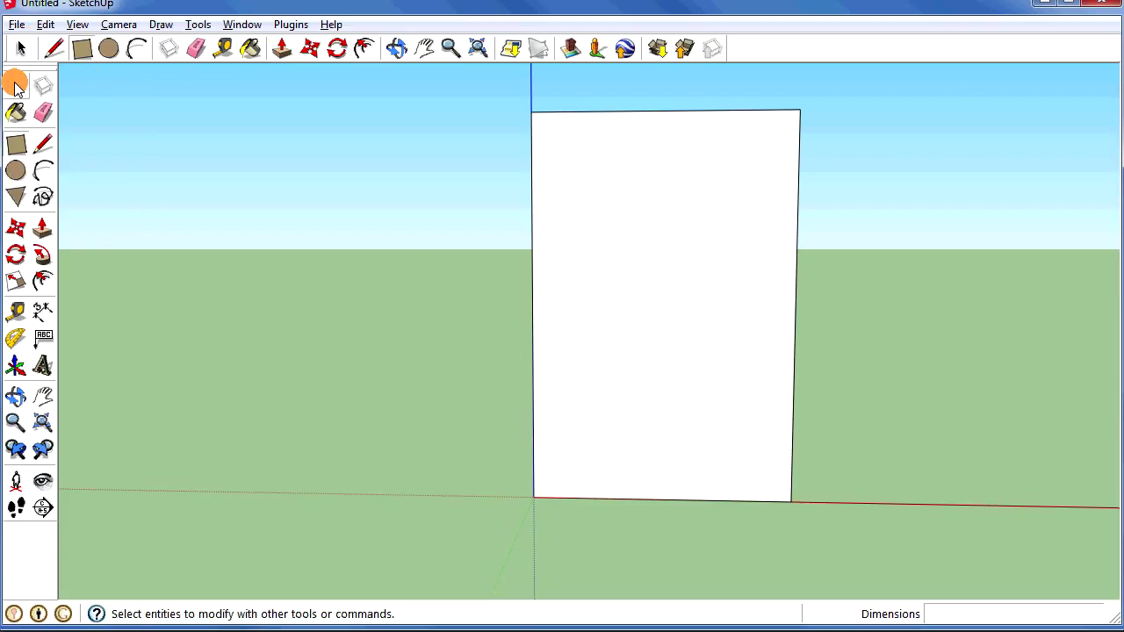
pyautogui.click(17, 24)
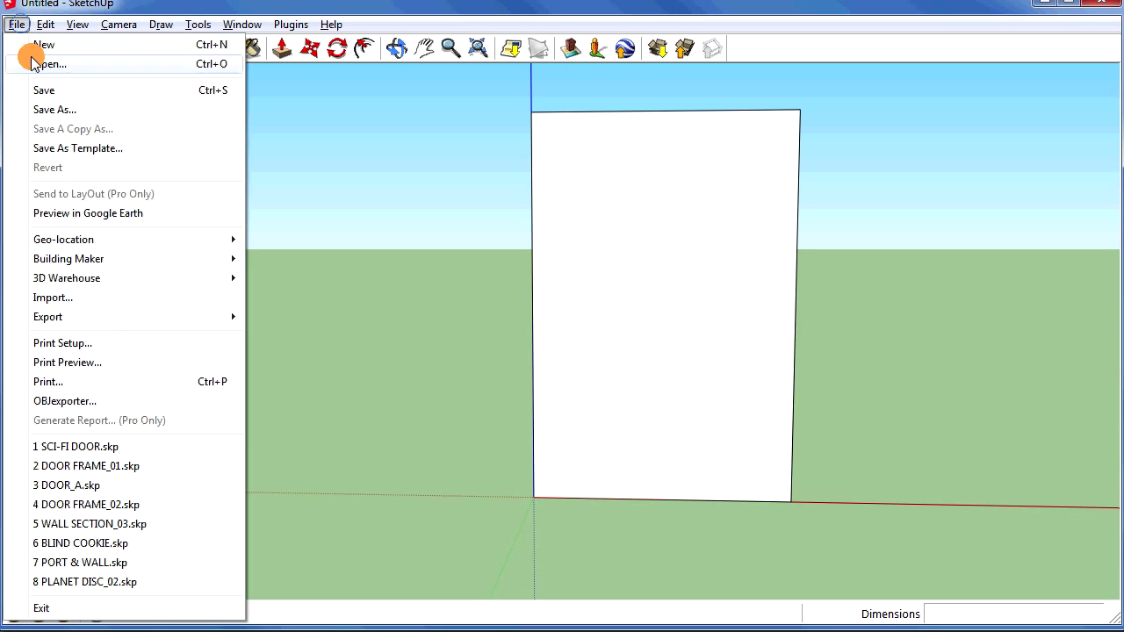
pyautogui.click(61, 297)
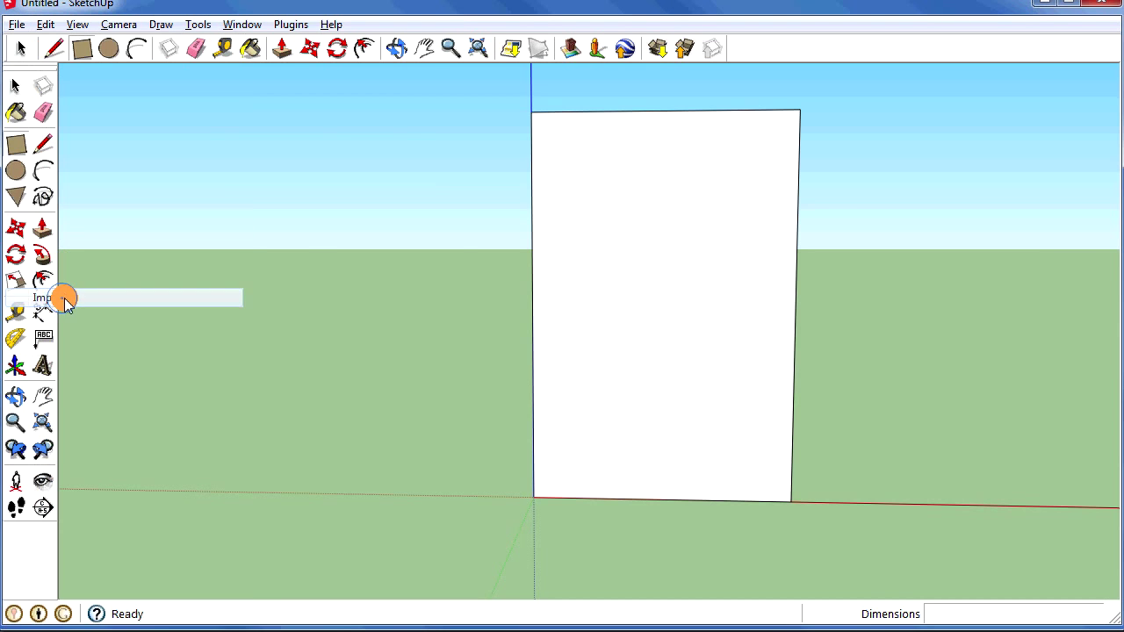
# Step: Import SCIFI DOOR_01.jpg as a texture anchored at the face's bottom-left corner
pyautogui.moveTo(1003, 286); pyautogui.dragTo(989, 618)
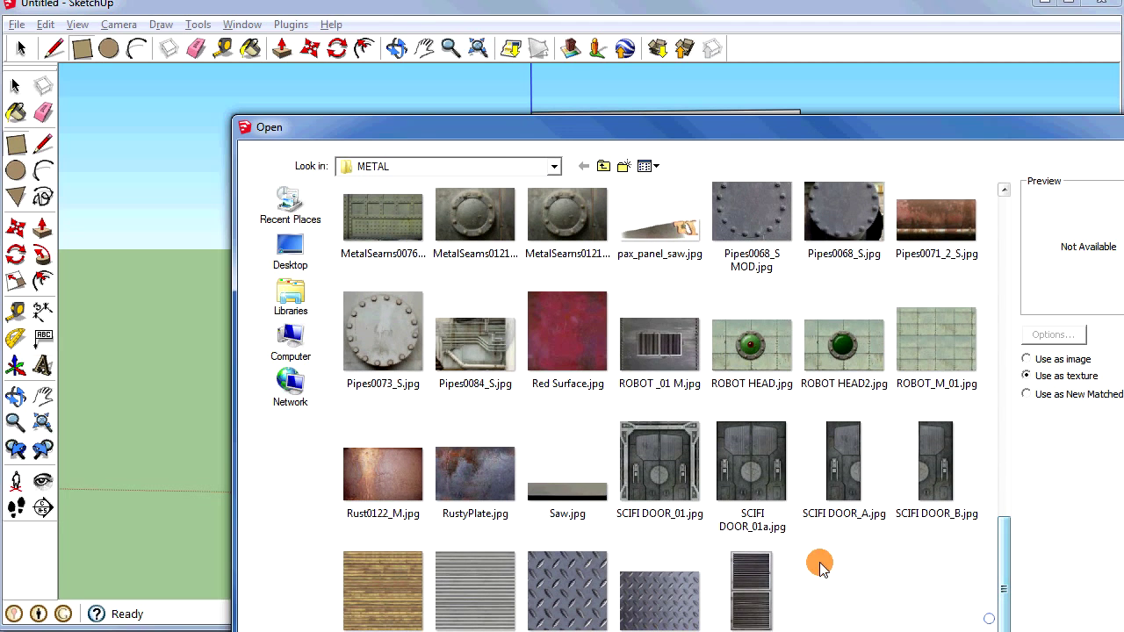
pyautogui.click(665, 477)
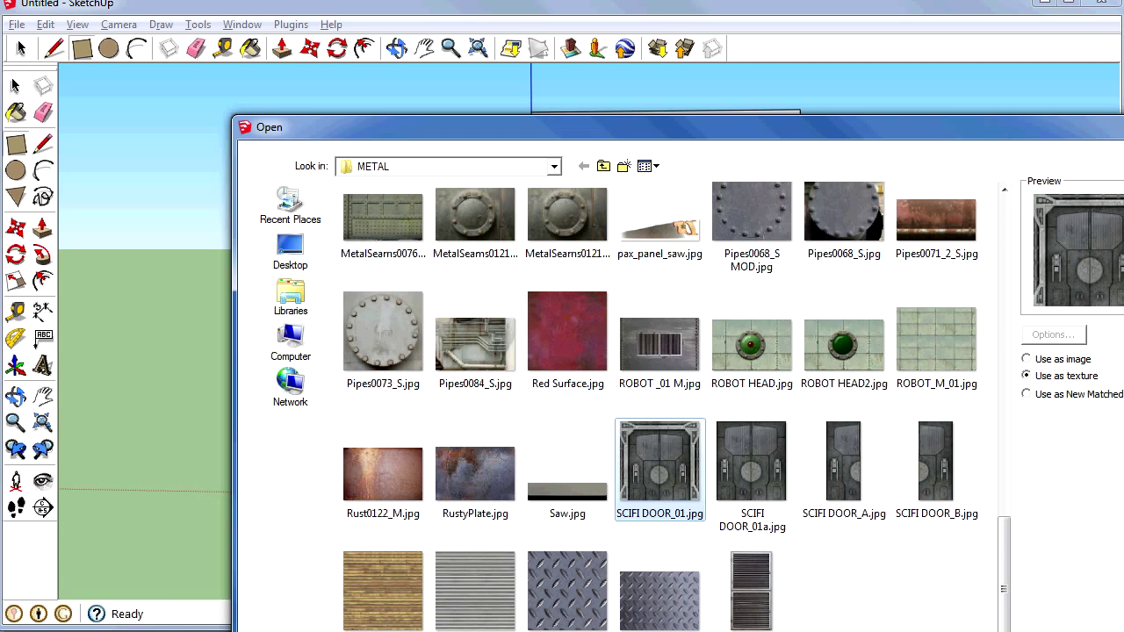
pyautogui.doubleClick(660, 464)
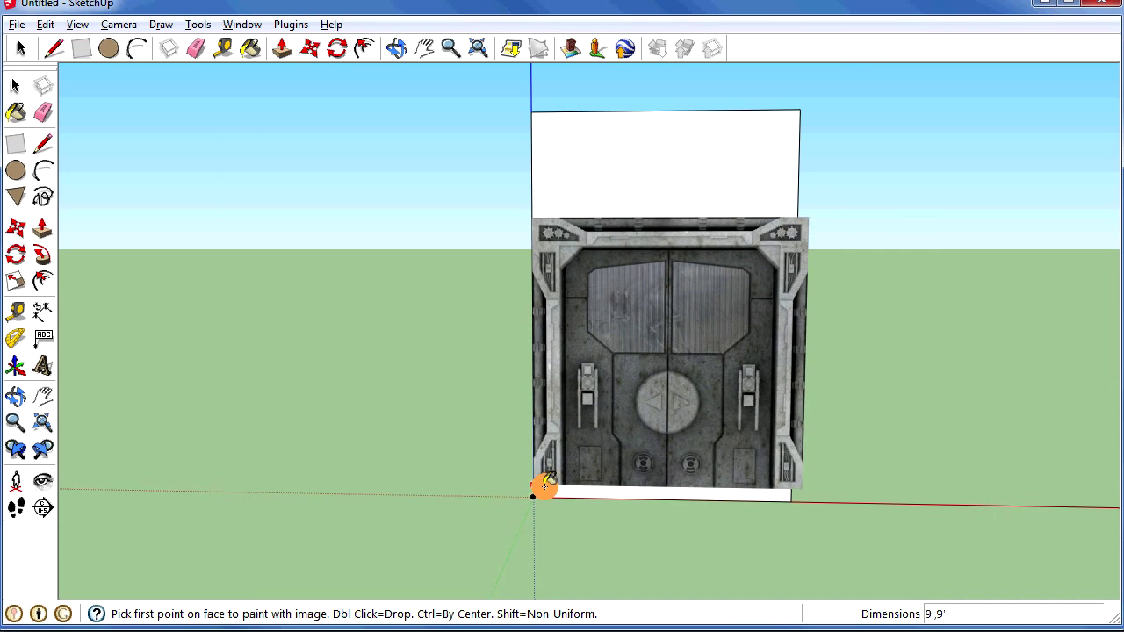
pyautogui.click(534, 497)
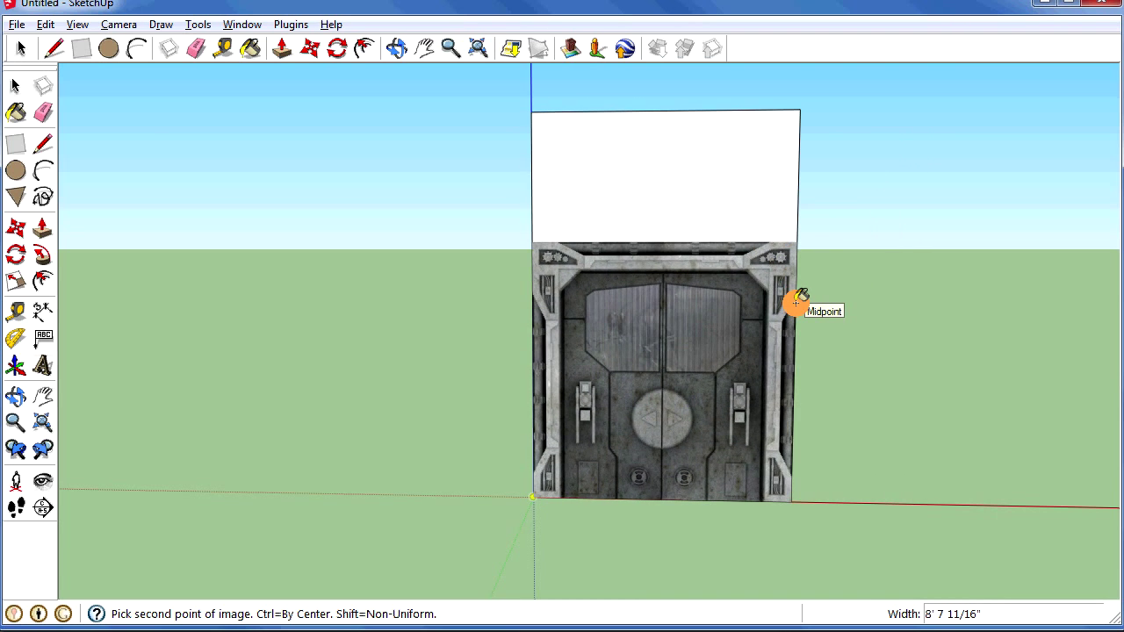
pyautogui.click(795, 302)
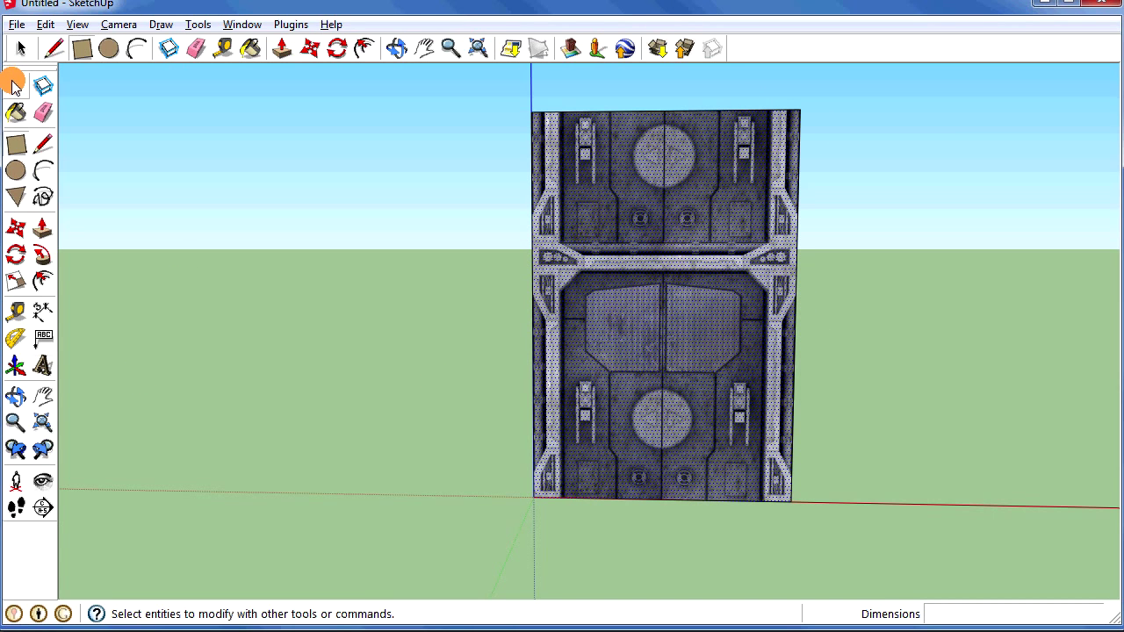
# Step: Move the face's top edge down to the door image's top so one copy fits
pyautogui.click(14, 84)
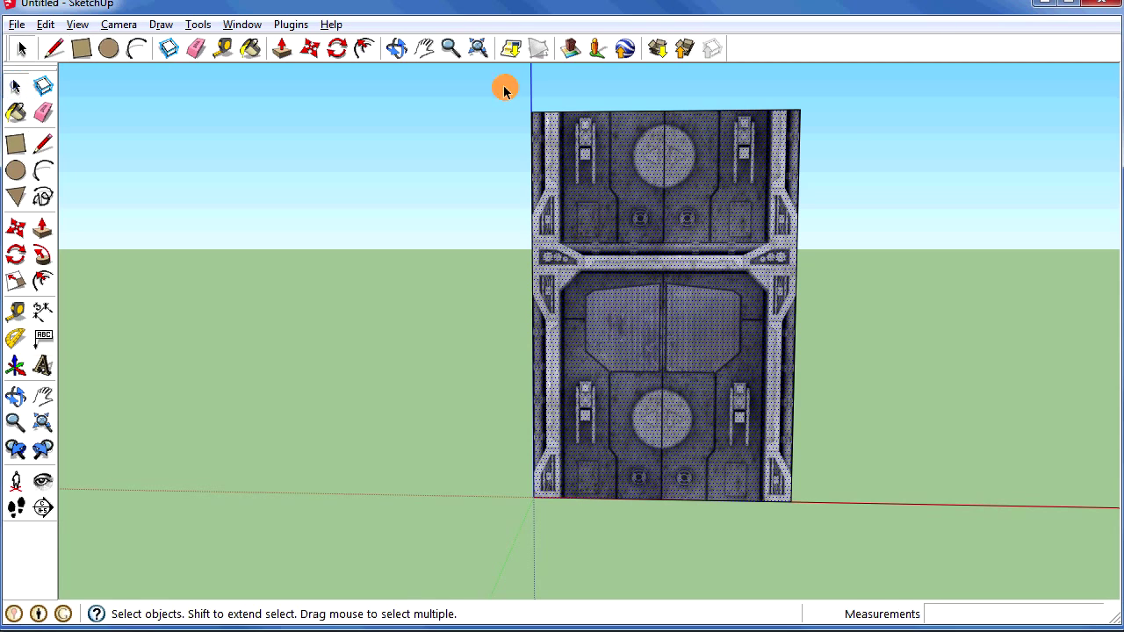
pyautogui.click(717, 112)
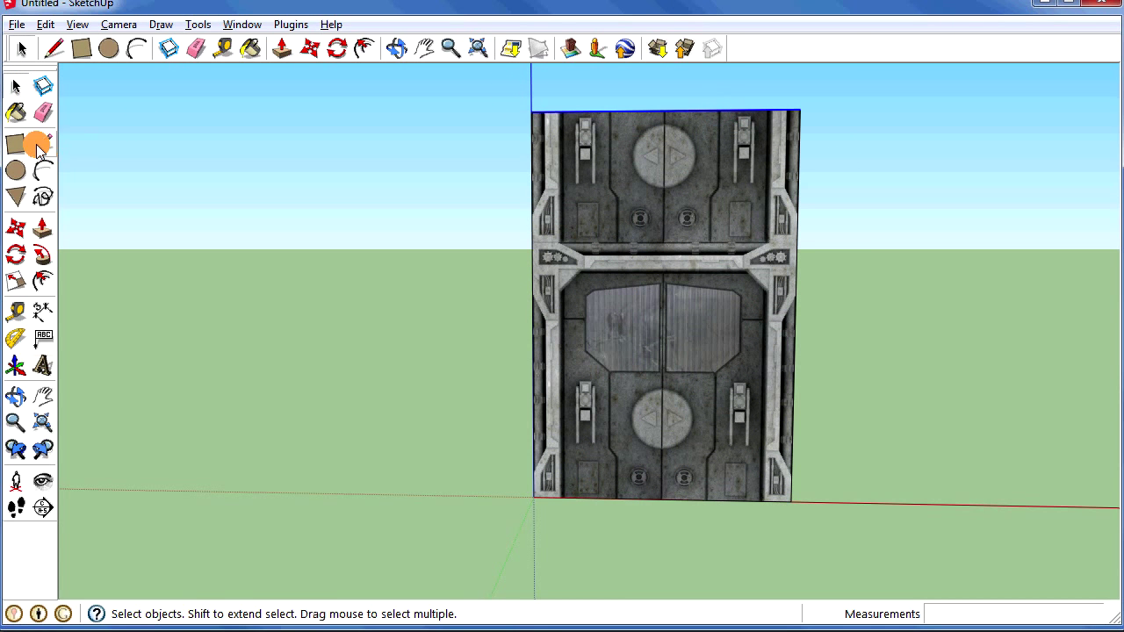
pyautogui.click(16, 227)
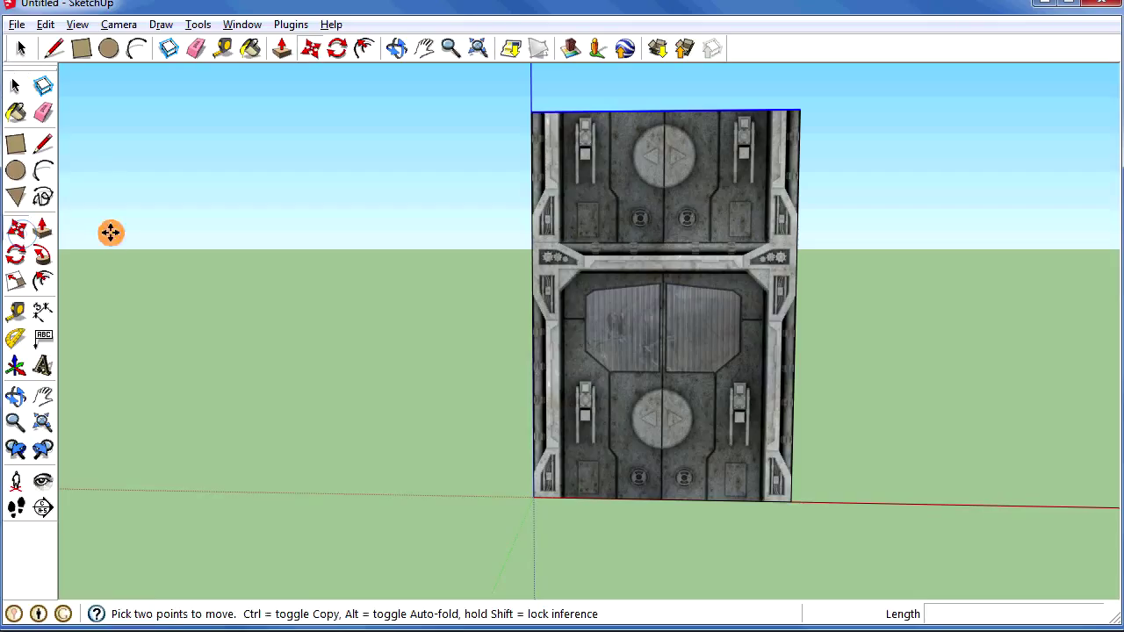
pyautogui.click(666, 142)
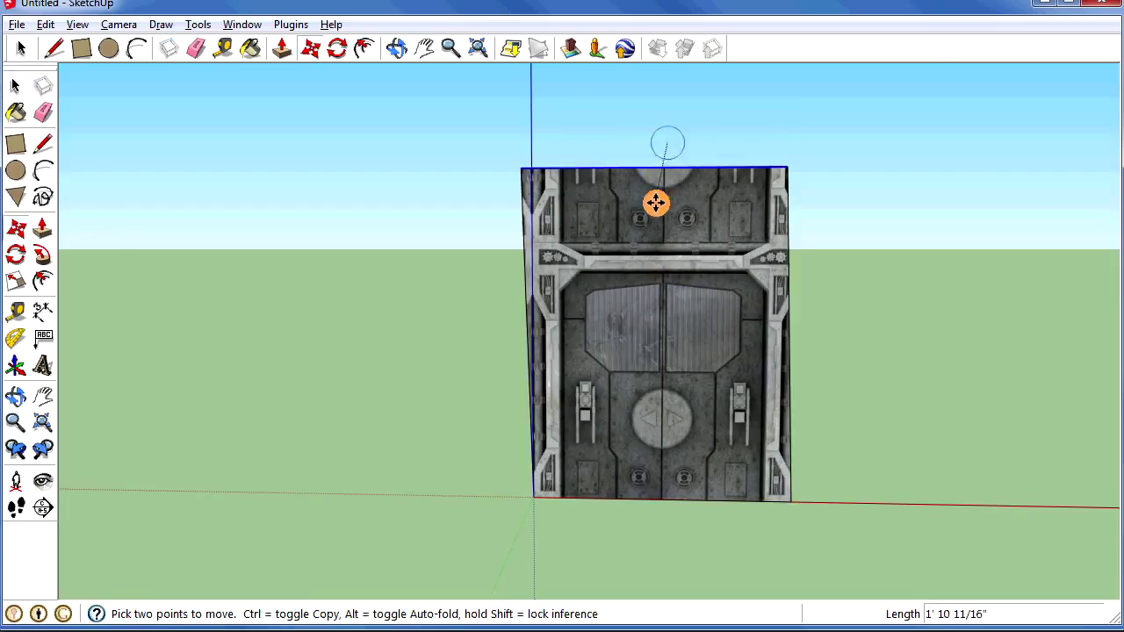
pyautogui.click(663, 274)
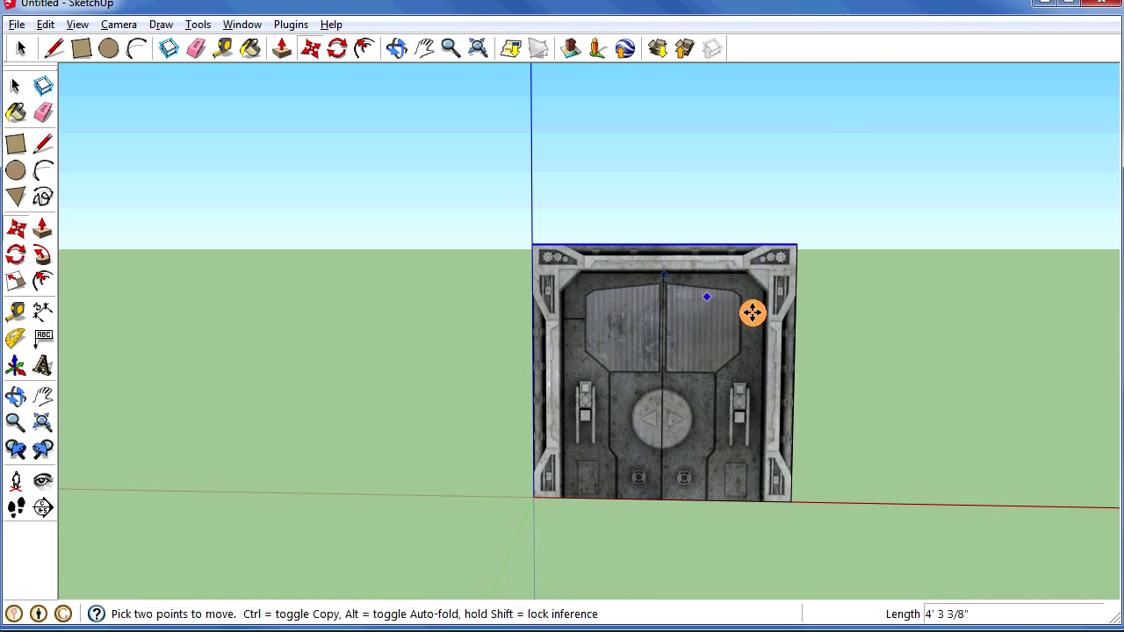
pyautogui.scroll(5, 761, 313)
pyautogui.moveTo(770, 321); pyautogui.dragTo(507, 432, button='middle')
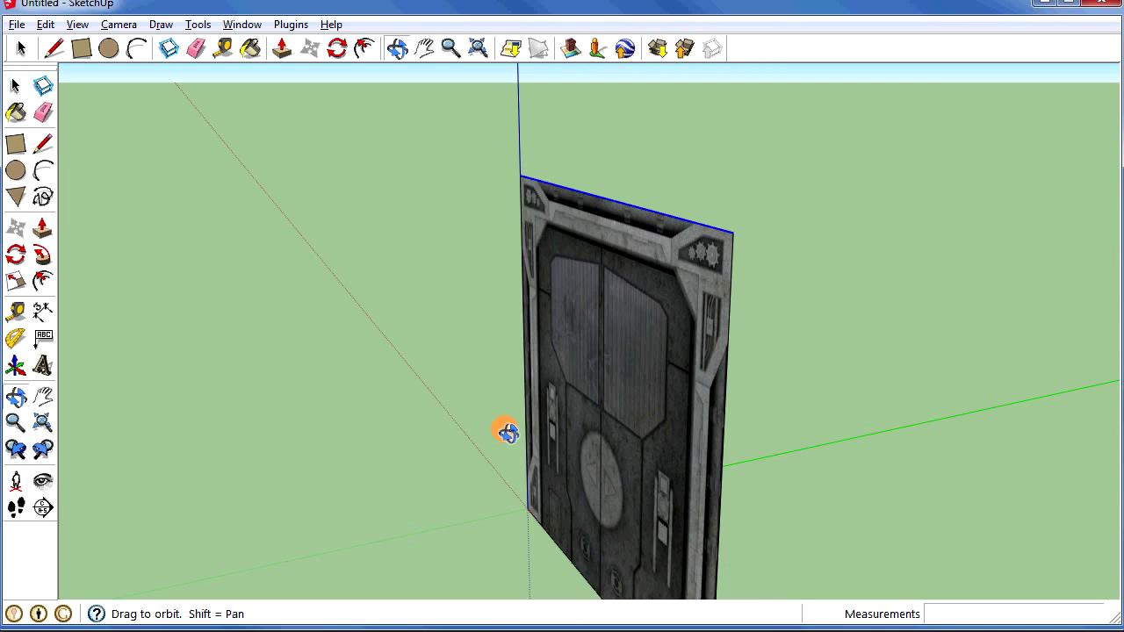
pyautogui.moveTo(508, 432); pyautogui.dragTo(563, 426, button='middle')
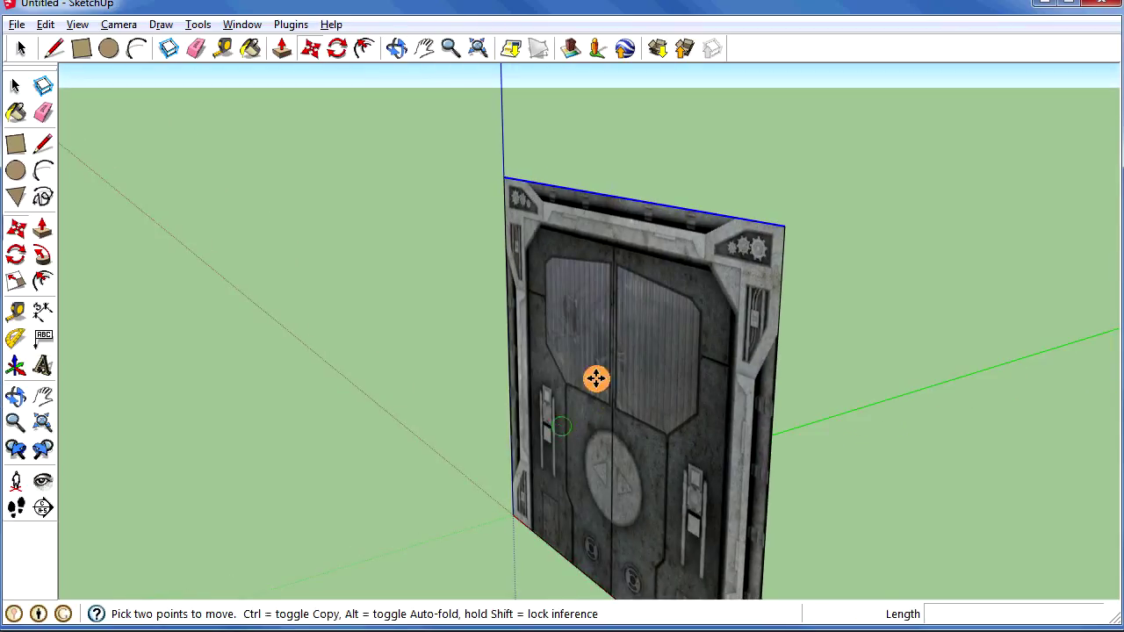
pyautogui.keyDown('shift'); pyautogui.moveTo(447, 361); pyautogui.dragTo(639, 312, button='middle'); pyautogui.keyUp('shift')
pyautogui.scroll(2, 645, 320)
pyautogui.scroll(-2, 643, 329)
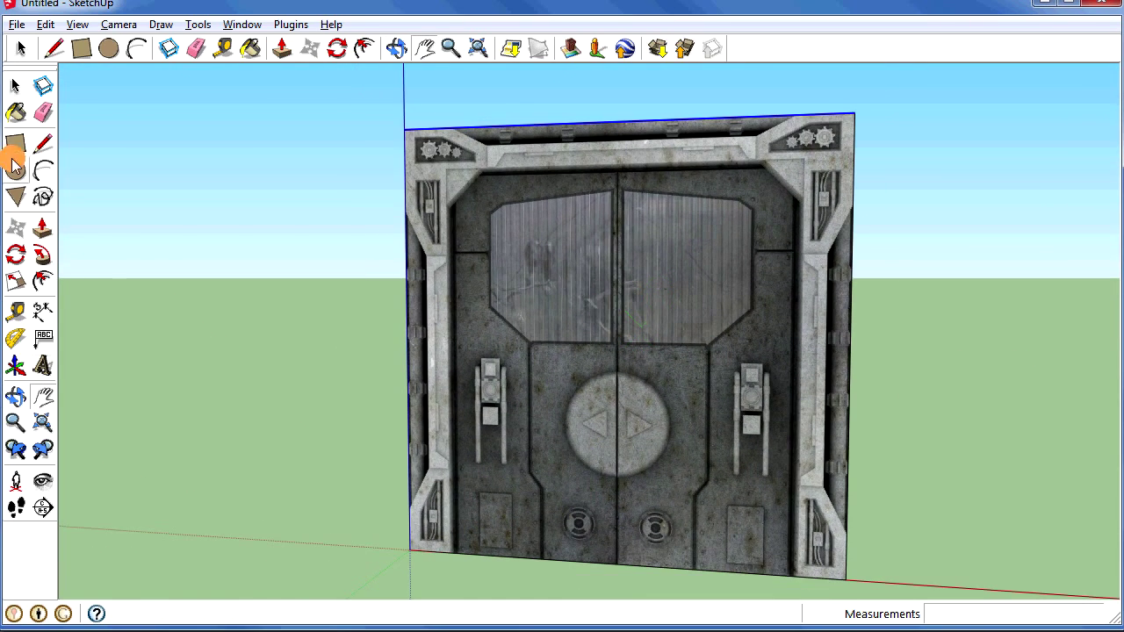
# Step: Trace lines along the frame's inner edges over the door texture
pyautogui.click(42, 144)
pyautogui.click(454, 553)
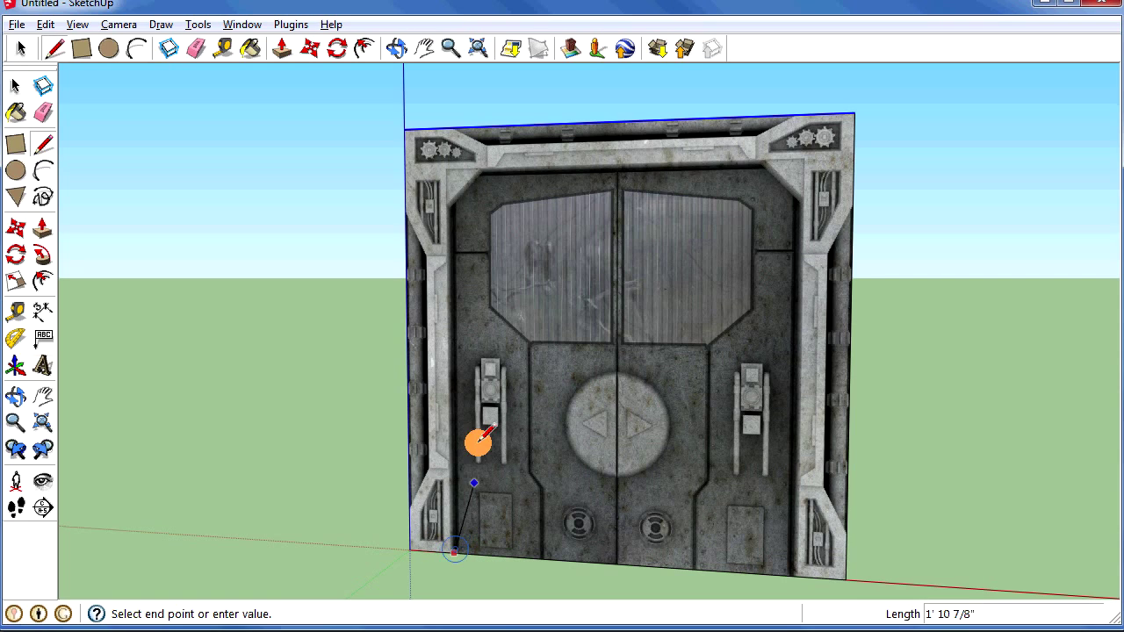
pyautogui.click(450, 204)
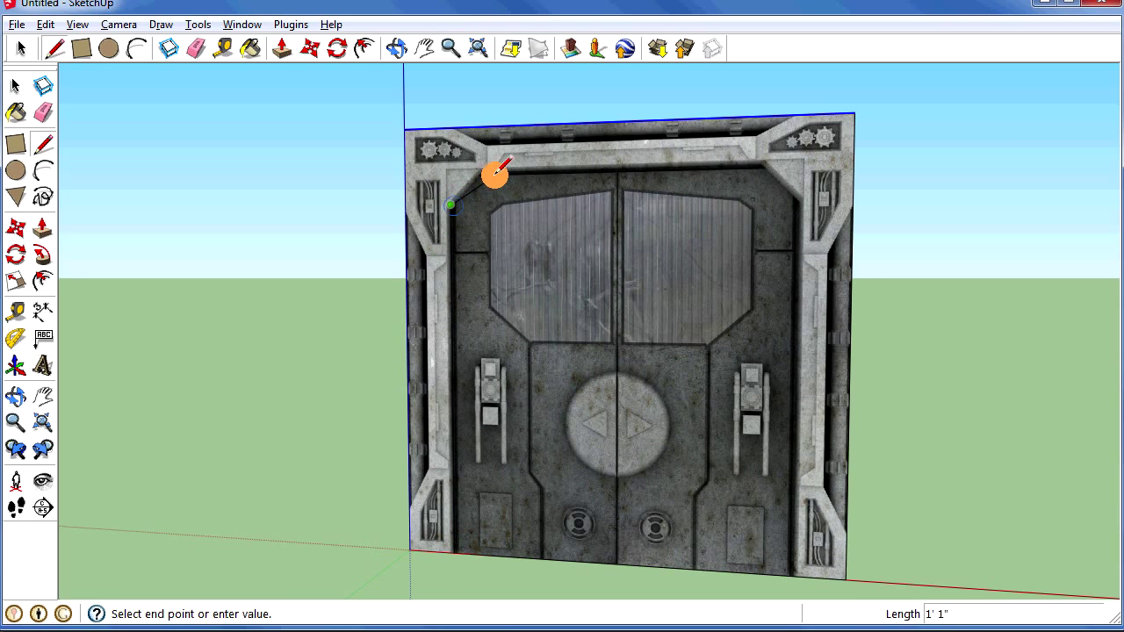
pyautogui.click(484, 171)
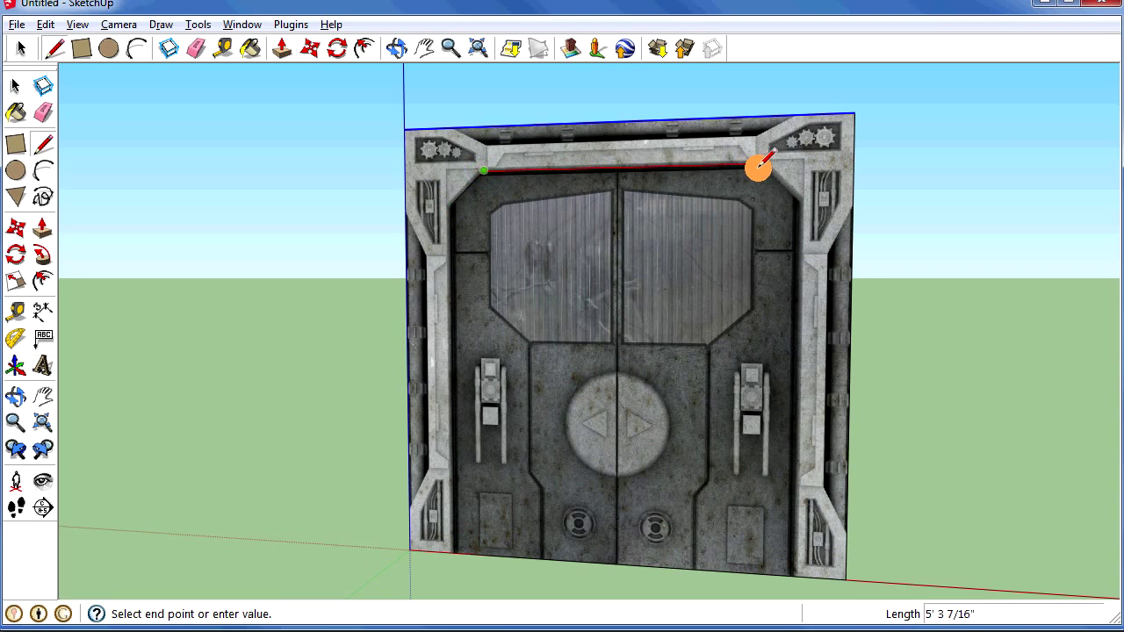
pyautogui.click(762, 164)
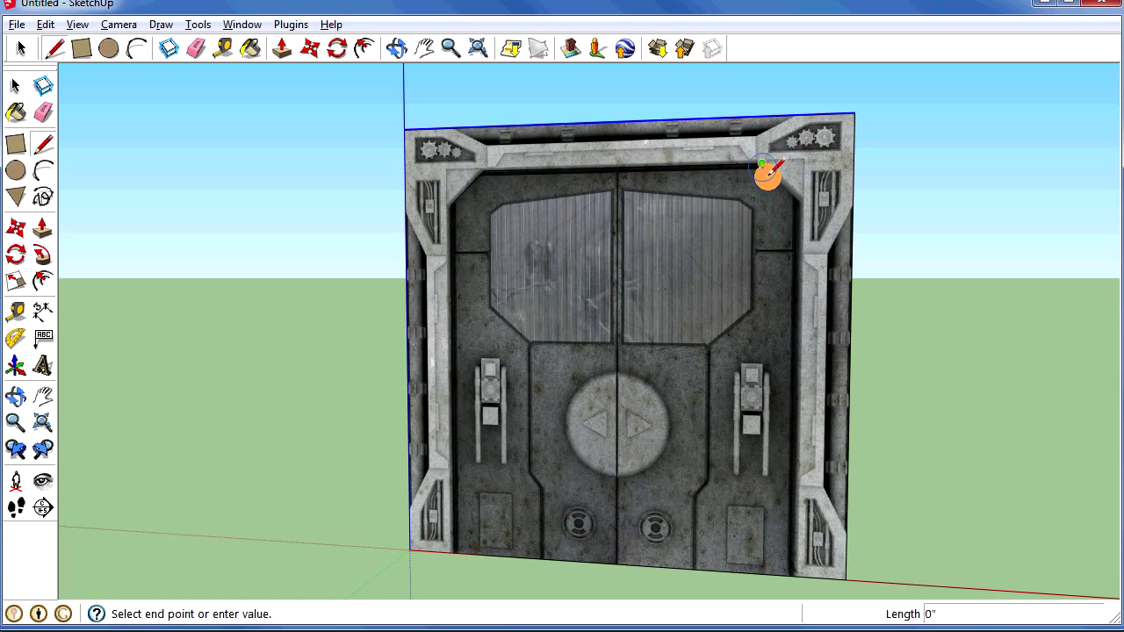
pyautogui.click(798, 204)
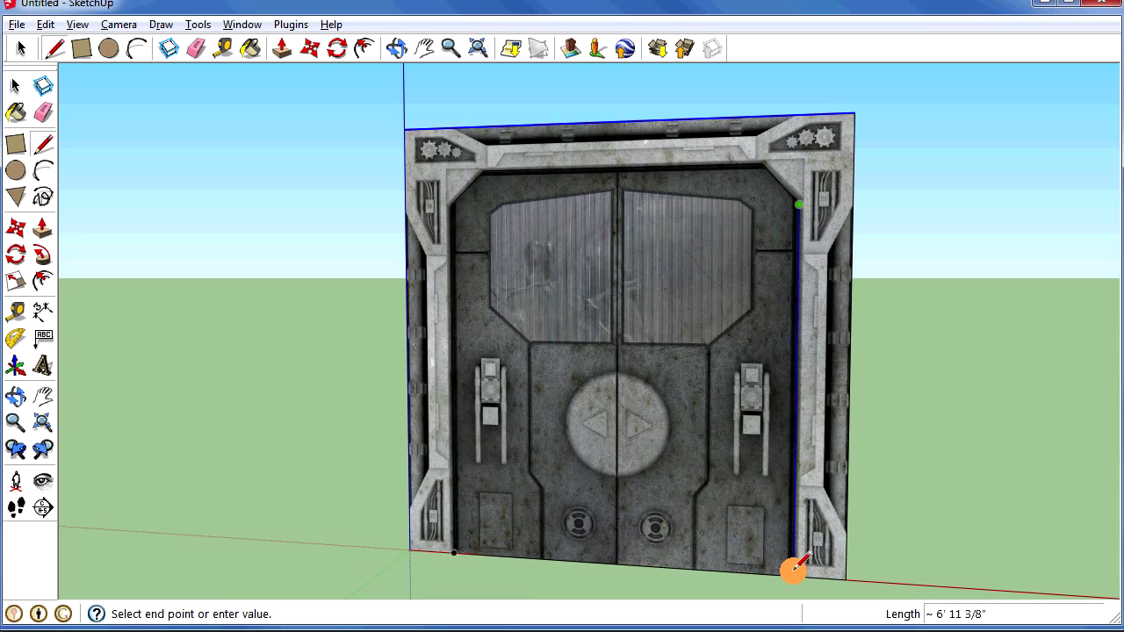
# Step: Delete the inner door panel face, leaving an open doorway
pyautogui.click(16, 85)
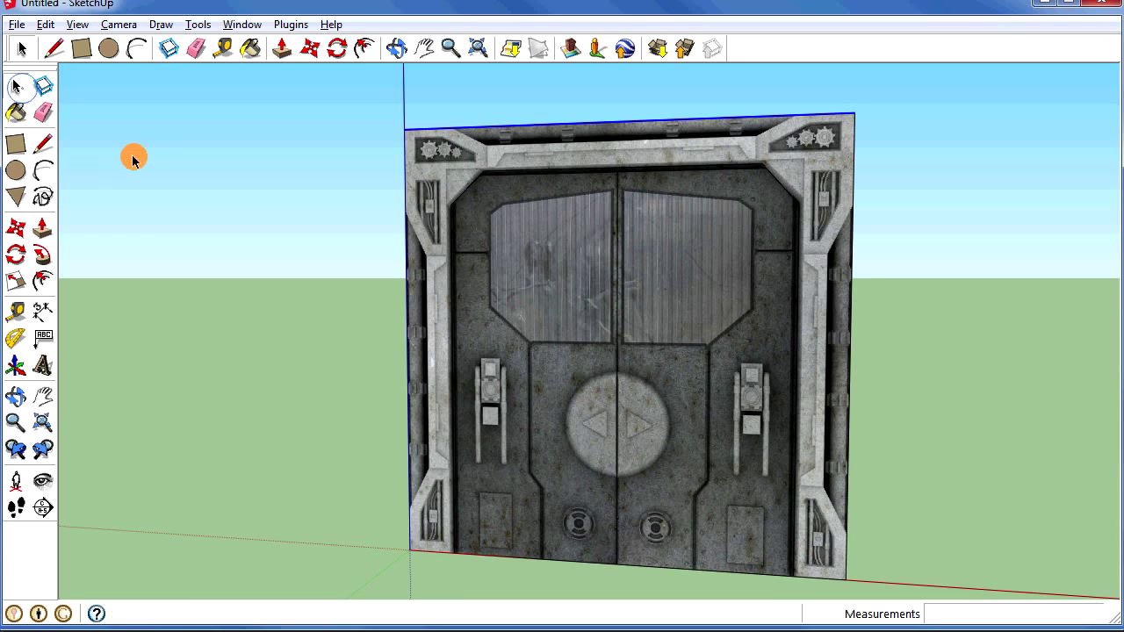
pyautogui.click(661, 345)
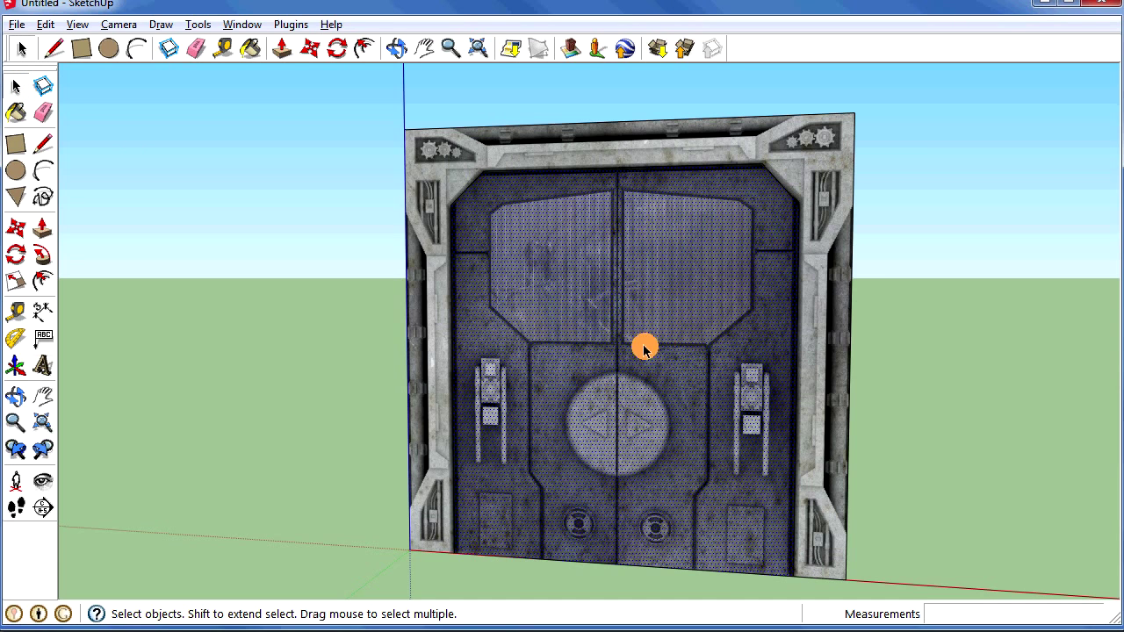
pyautogui.press('Delete')
pyautogui.moveTo(588, 365); pyautogui.dragTo(515, 438, button='middle')
pyautogui.click(42, 228)
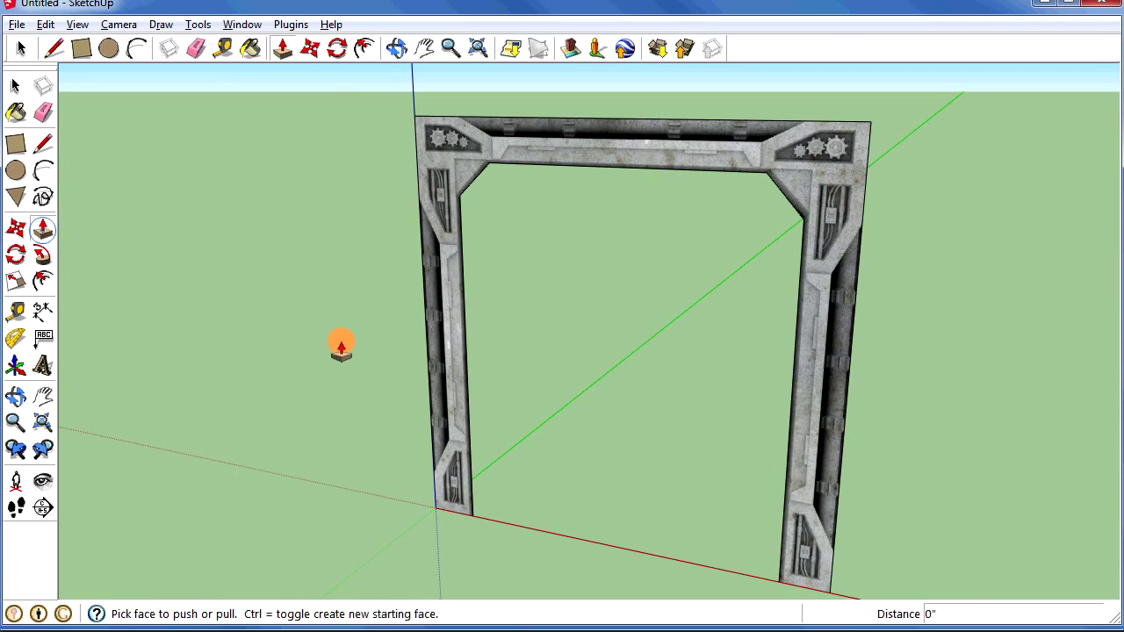
# Step: Push/pull the frame face outward to give the frame real thickness
pyautogui.moveTo(457, 421); pyautogui.dragTo(432, 436)
pyautogui.moveTo(539, 444); pyautogui.dragTo(415, 413, button='middle')
pyautogui.moveTo(669, 408); pyautogui.dragTo(166, 207, button='middle')
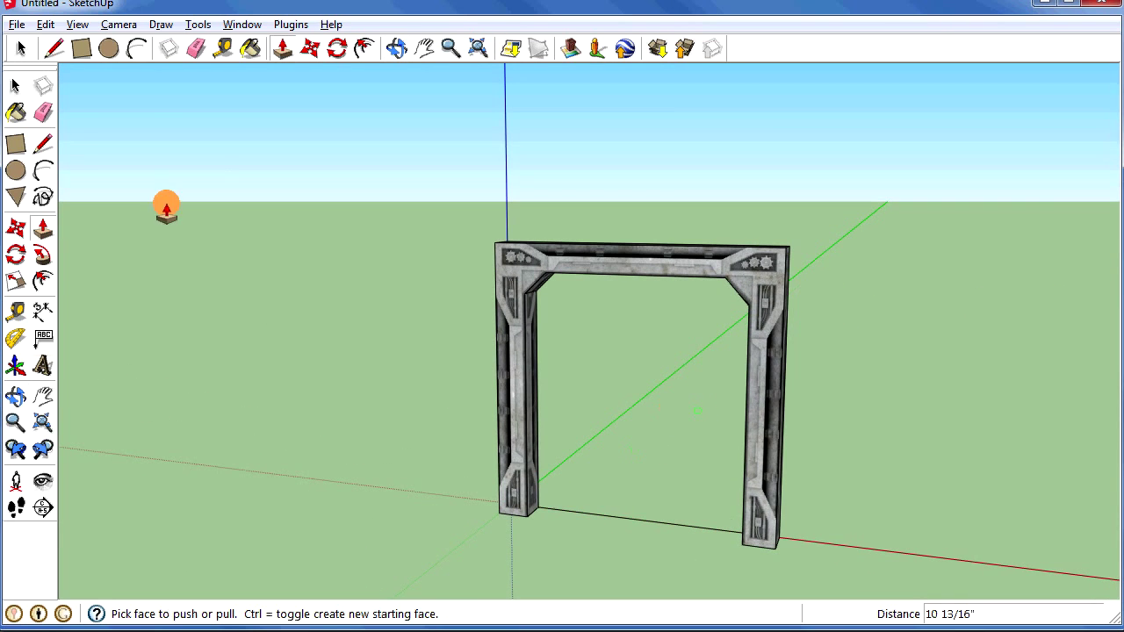
# Step: Window-select the whole door frame and make it a group
pyautogui.click(16, 88)
pyautogui.moveTo(454, 212); pyautogui.dragTo(817, 570)
pyautogui.rightClick(762, 411)
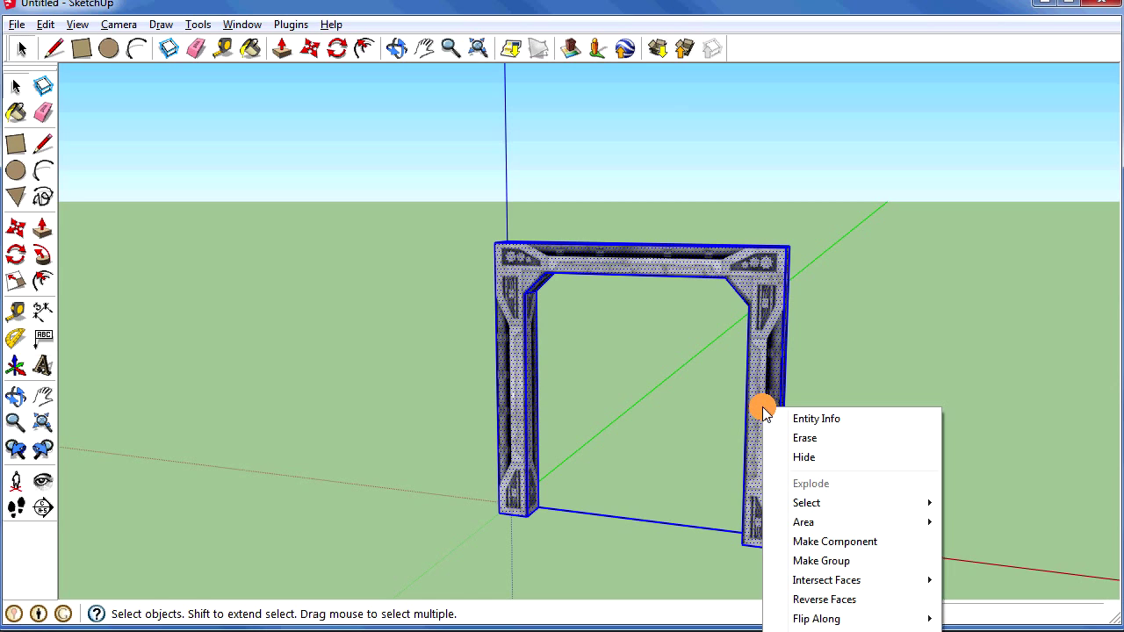
pyautogui.click(795, 560)
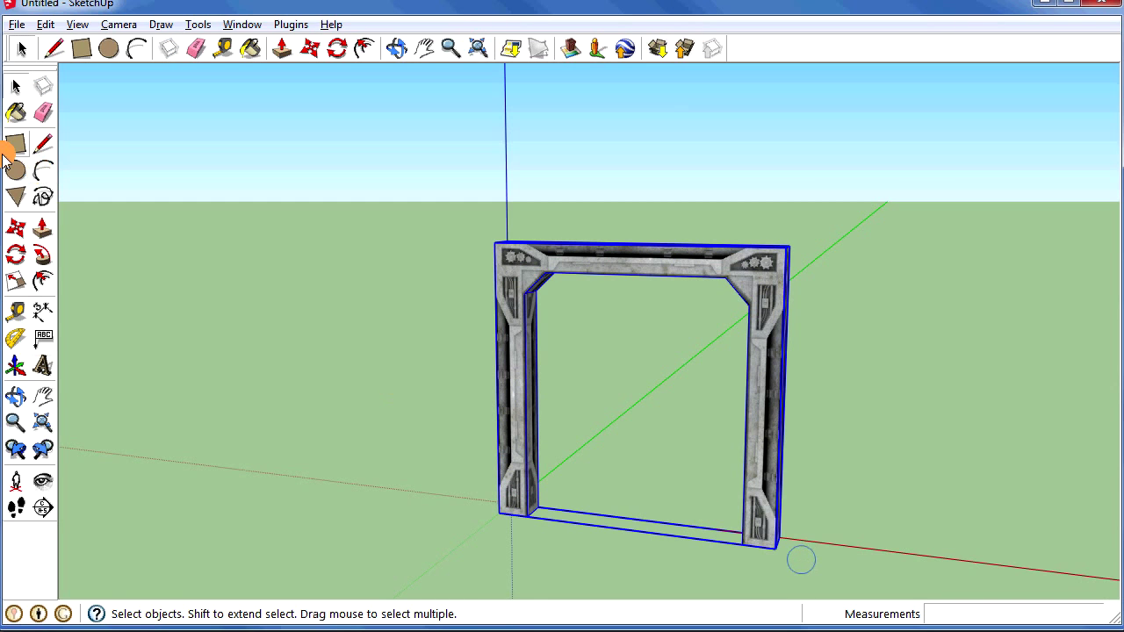
pyautogui.click(15, 230)
pyautogui.click(652, 391)
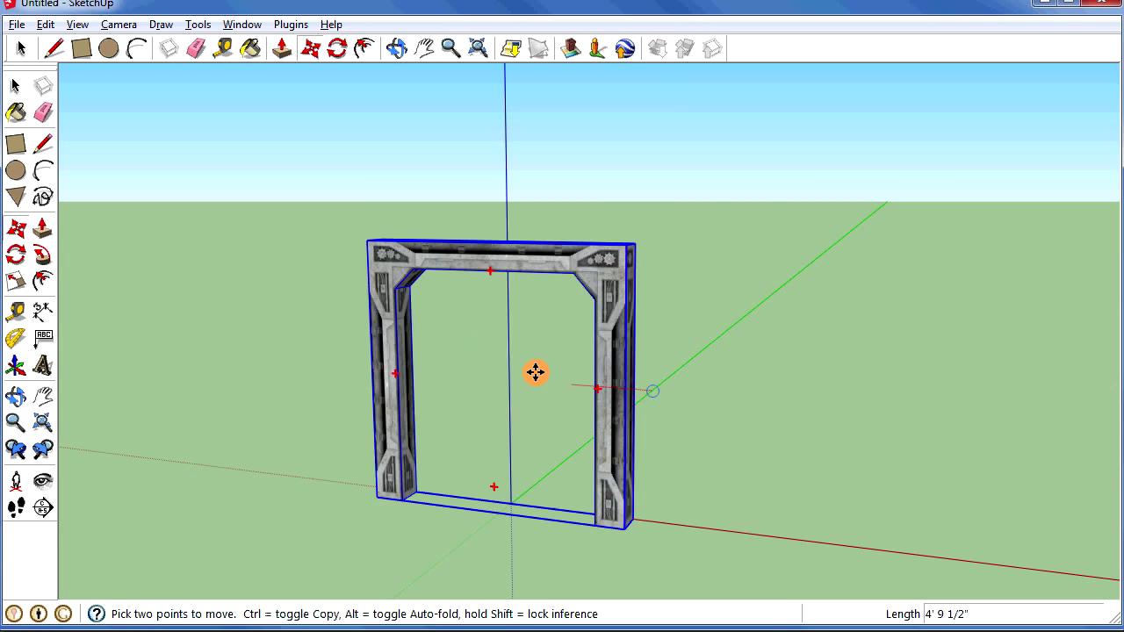
# Step: Move the frame group left along the red axis and draw an upright panel at the origin
pyautogui.click(425, 382)
pyautogui.moveTo(425, 382); pyautogui.dragTo(501, 386, button='middle')
pyautogui.click(16, 145)
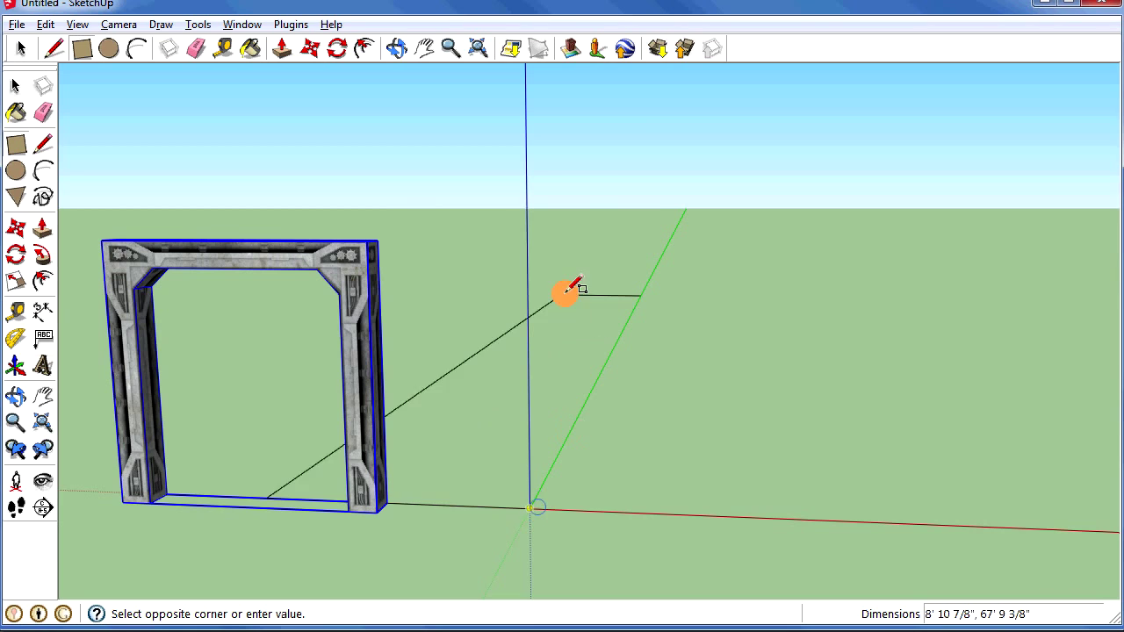
pyautogui.click(641, 219)
pyautogui.moveTo(719, 408); pyautogui.dragTo(707, 397, button='middle')
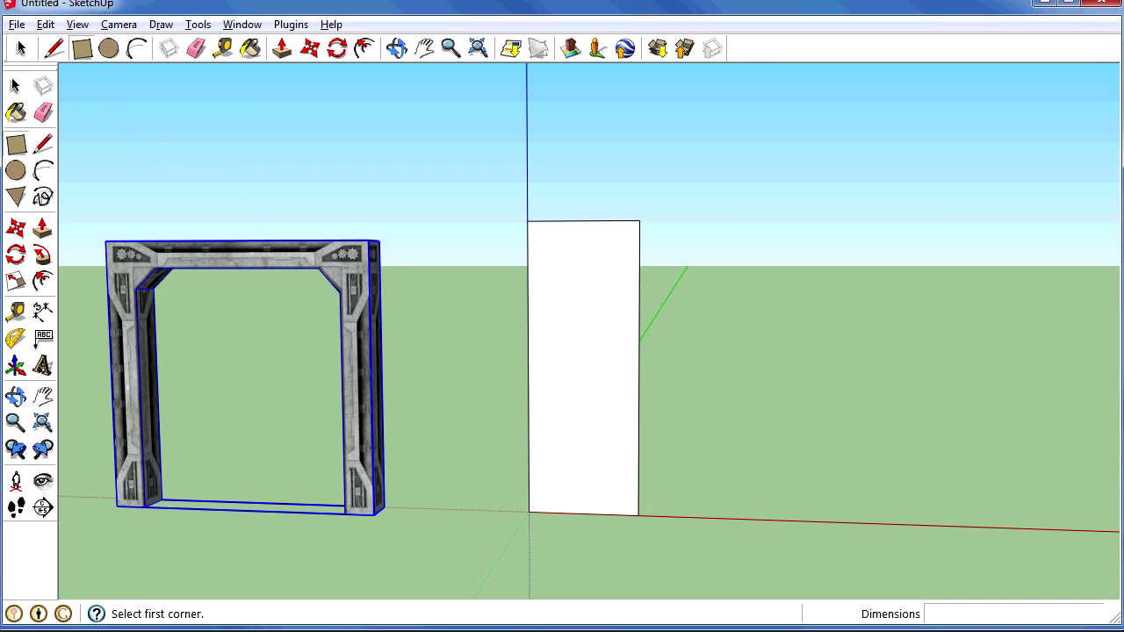
pyautogui.click(17, 24)
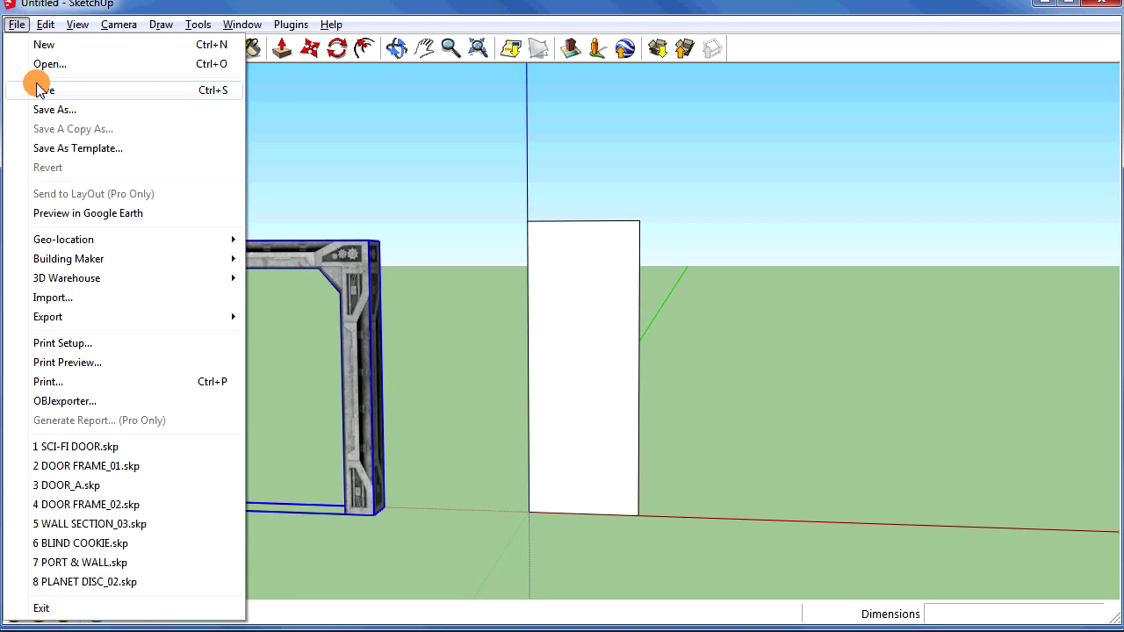
# Step: Texture the new panel with SCIFI DOOR_A.jpg, fitted from bottom-left to top-right corner
pyautogui.click(64, 299)
pyautogui.moveTo(1004, 304); pyautogui.dragTo(1004, 614)
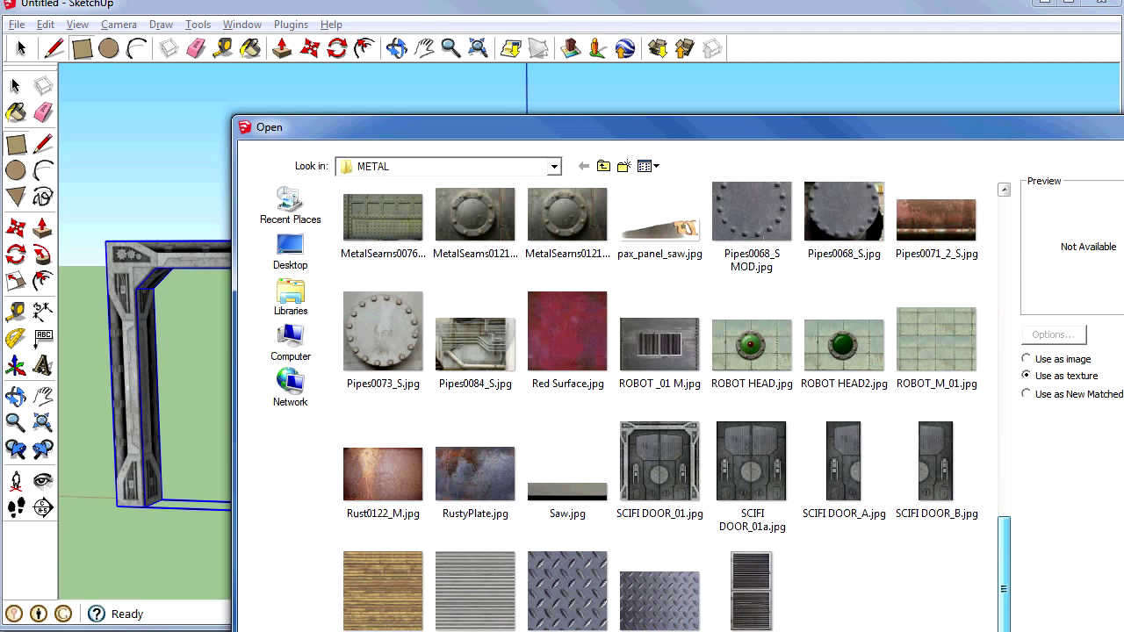
pyautogui.click(843, 474)
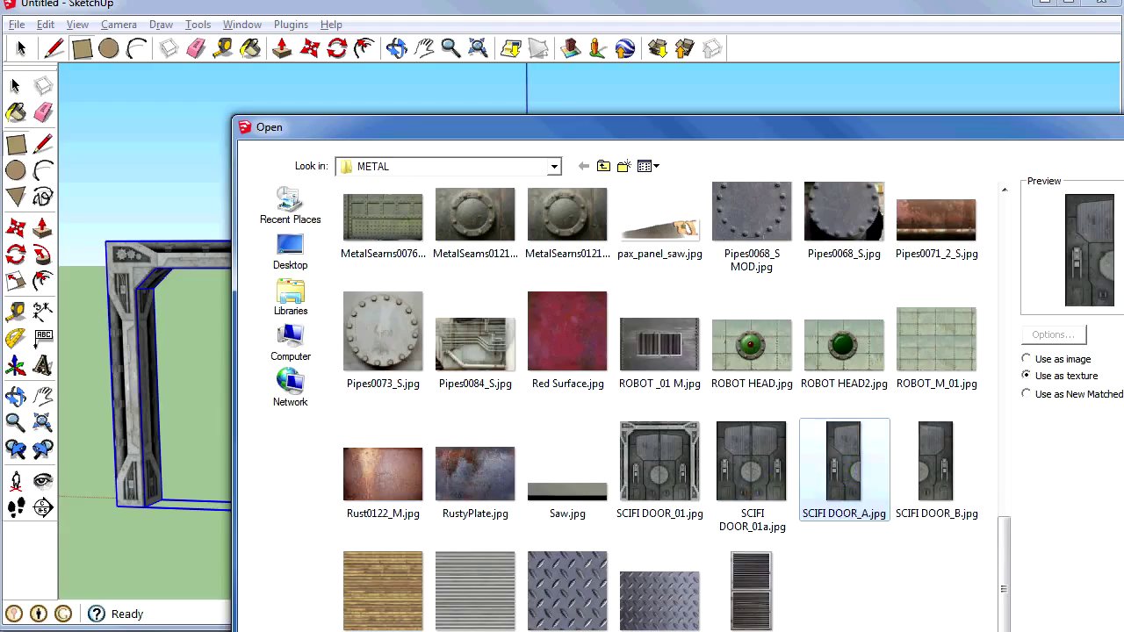
pyautogui.doubleClick(843, 474)
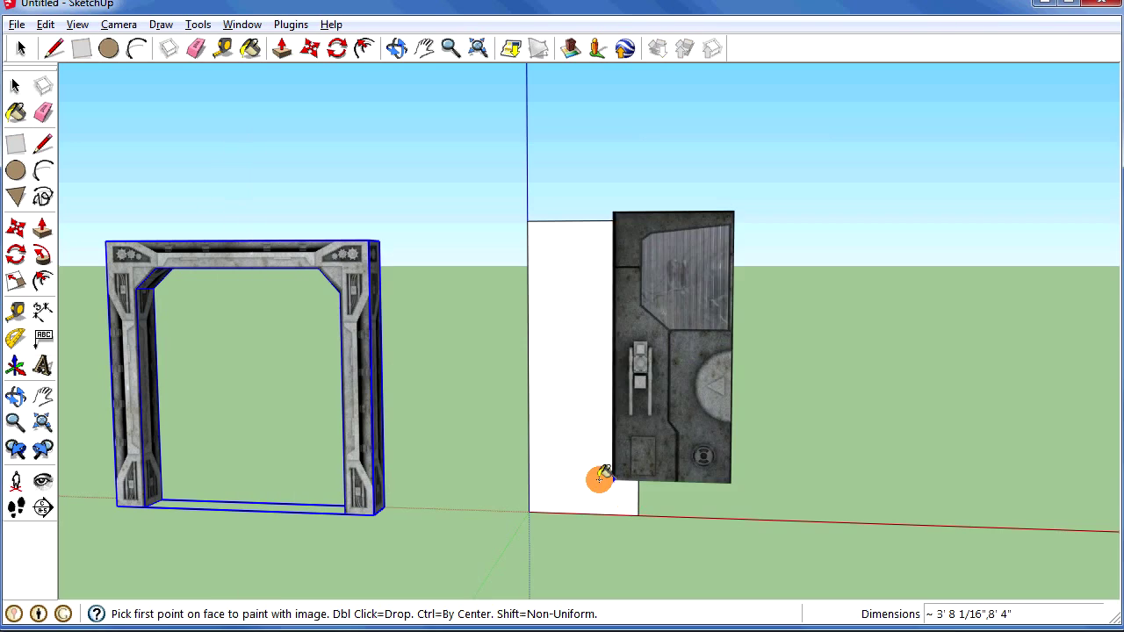
pyautogui.click(543, 497)
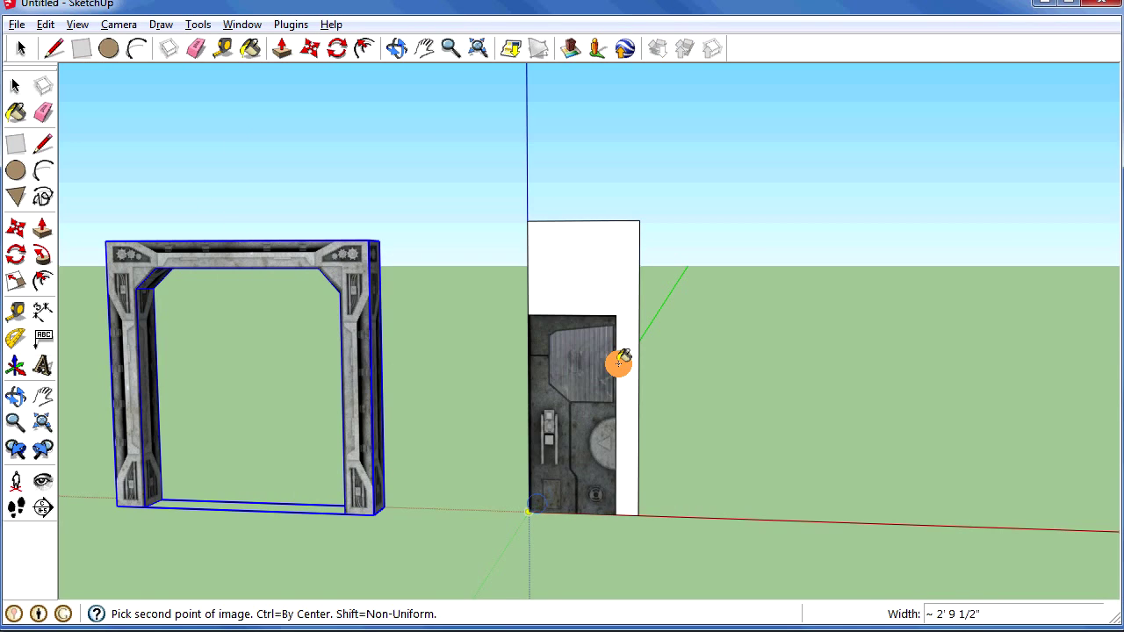
pyautogui.click(644, 275)
pyautogui.scroll(3, 650, 290)
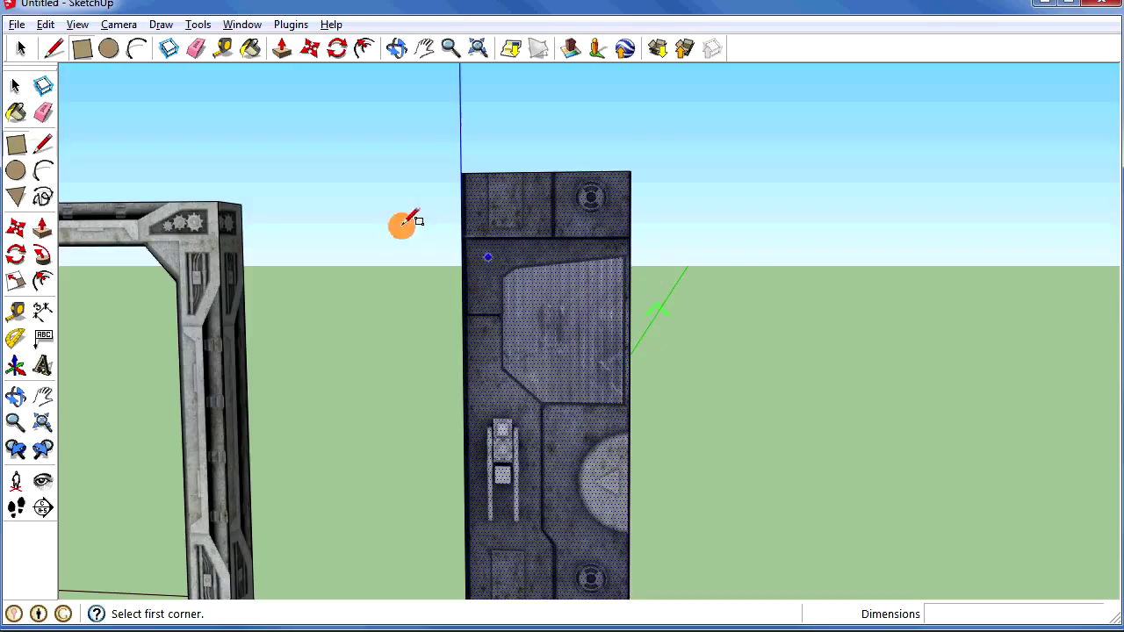
# Step: Move the panel's top edge down the blue axis so the SCIFI DOOR_A texture shows once
pyautogui.click(15, 86)
pyautogui.click(747, 269)
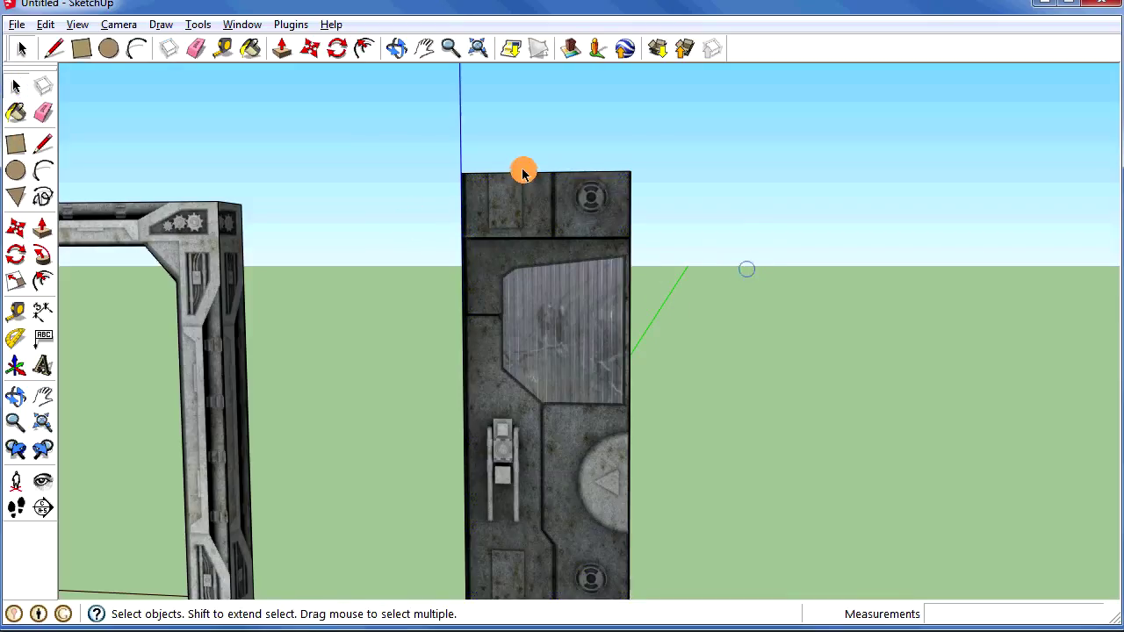
pyautogui.click(539, 174)
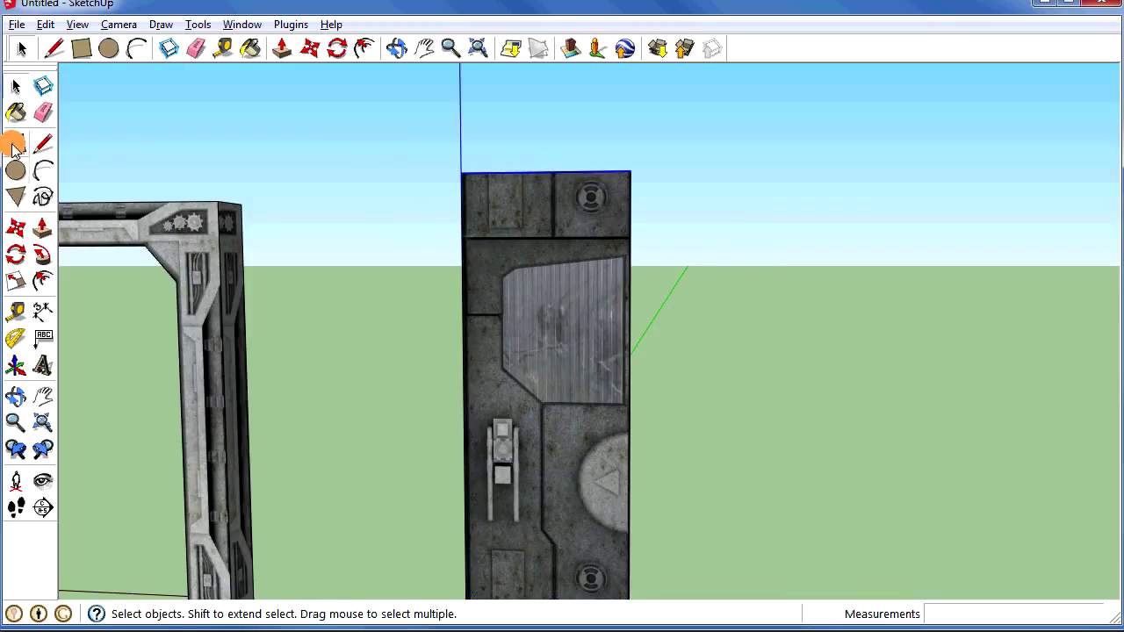
pyautogui.click(18, 226)
pyautogui.click(549, 187)
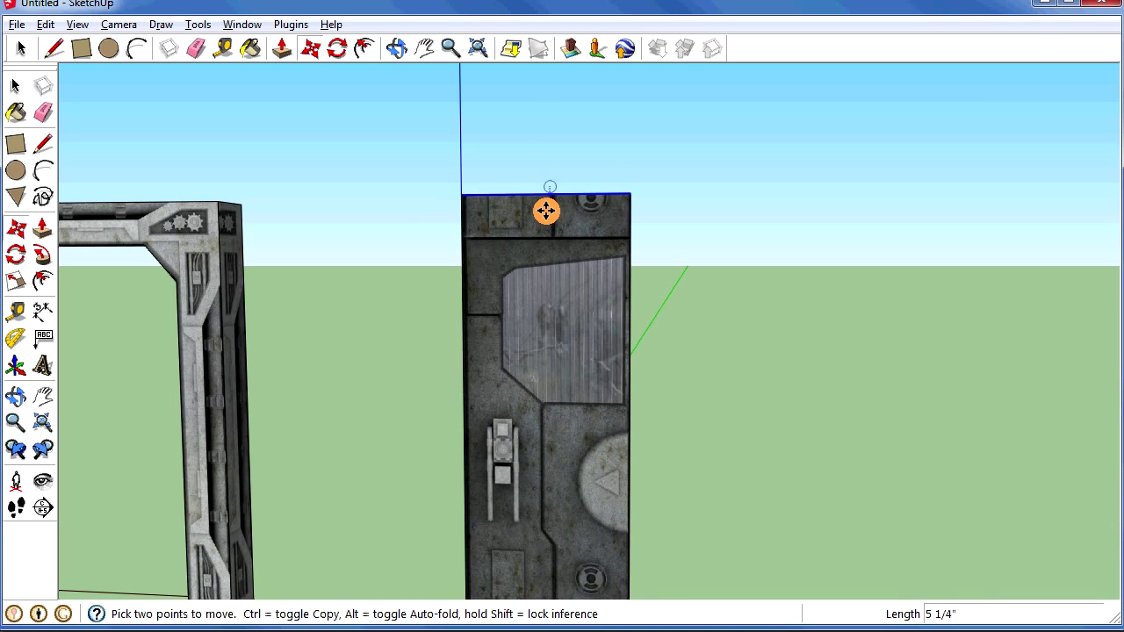
pyautogui.click(543, 252)
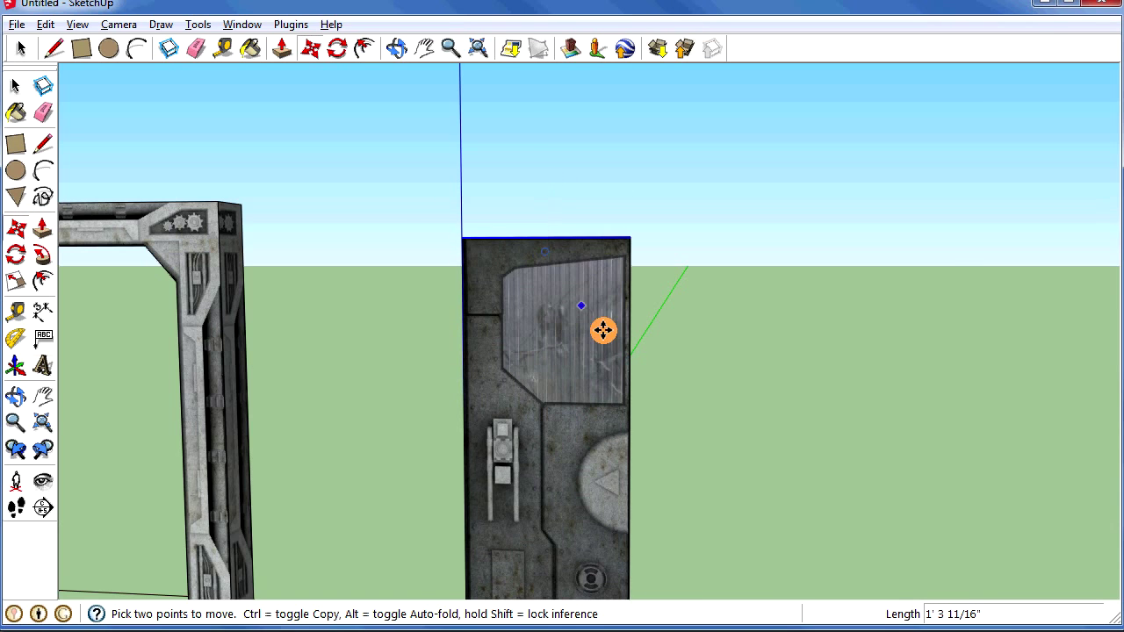
pyautogui.scroll(2, 677, 389)
pyautogui.scroll(-1, 677, 391)
pyautogui.keyDown('shift'); pyautogui.moveTo(646, 421); pyautogui.dragTo(419, 310, button='middle'); pyautogui.keyUp('shift')
pyautogui.scroll(2, 711, 363)
pyautogui.scroll(-2, 710, 364)
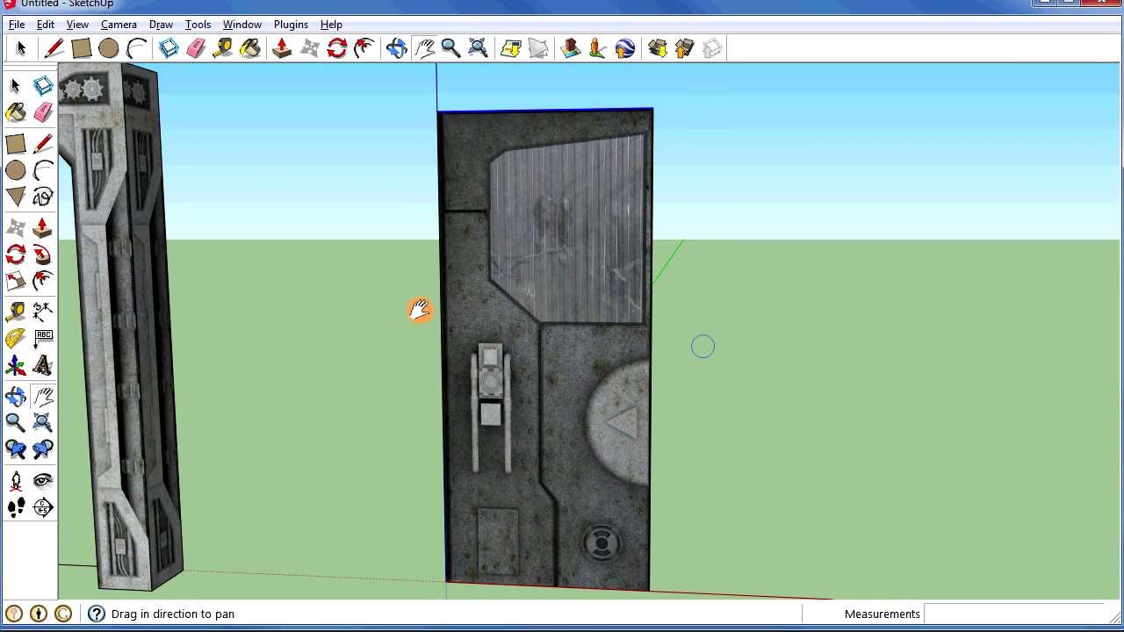
# Step: Trace the window outline on the door texture with the Line tool, closing it into a face
pyautogui.click(43, 143)
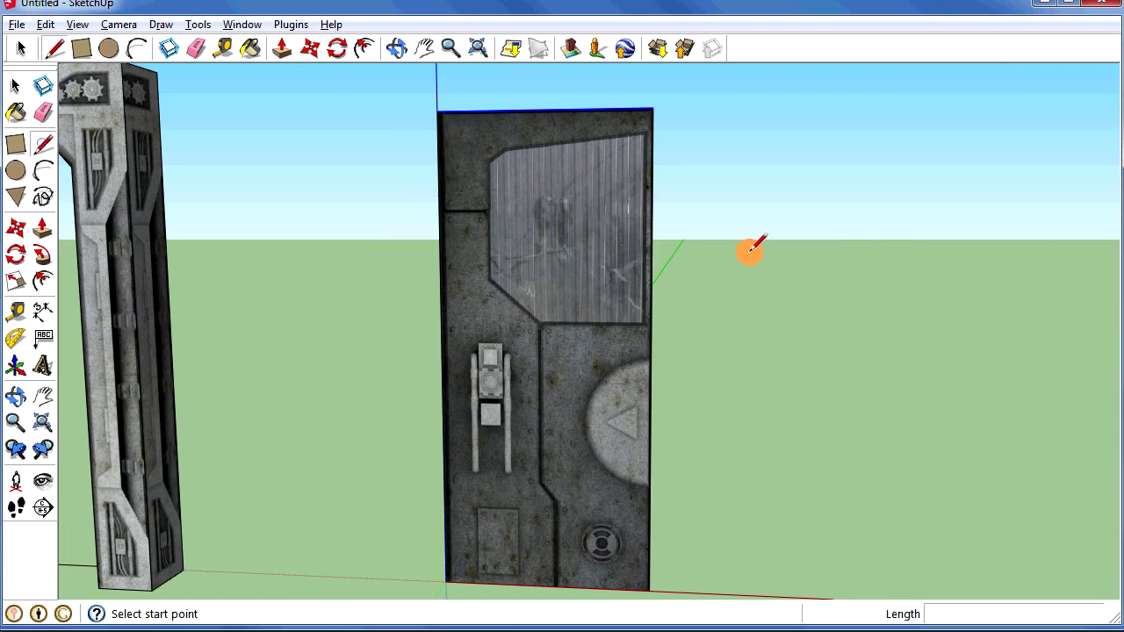
pyautogui.scroll(2, 751, 251)
pyautogui.click(410, 134)
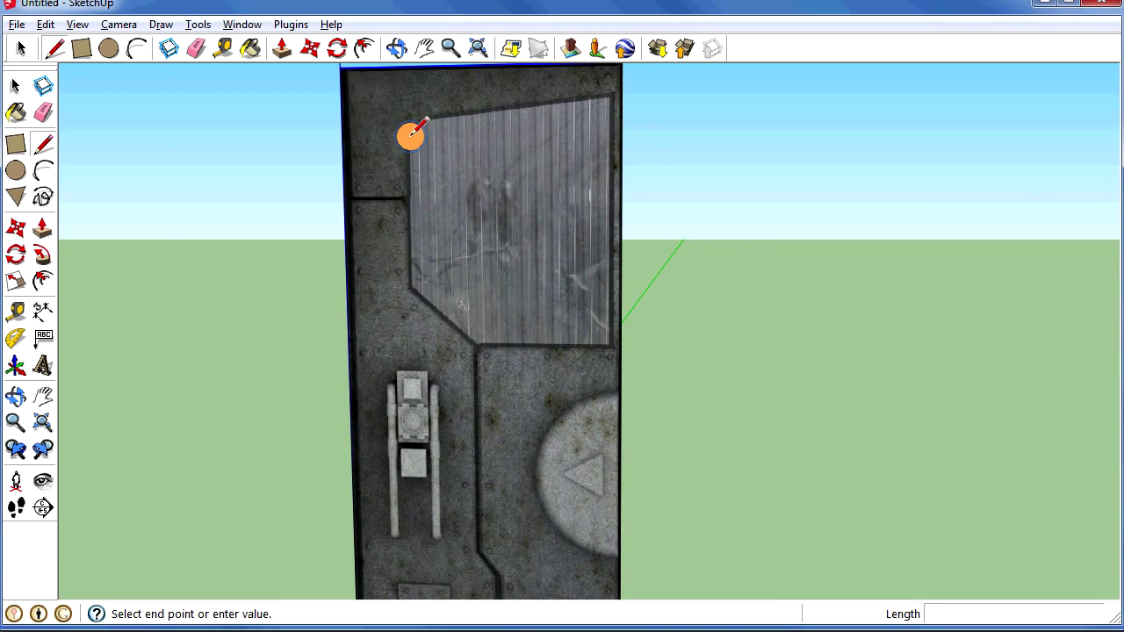
pyautogui.click(428, 120)
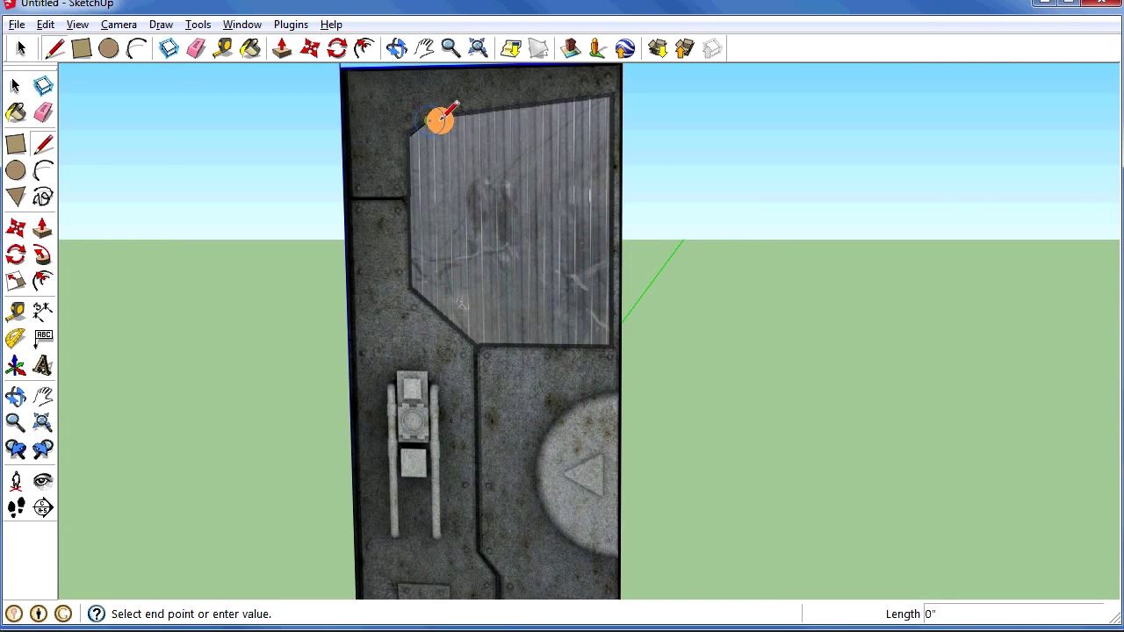
pyautogui.click(611, 94)
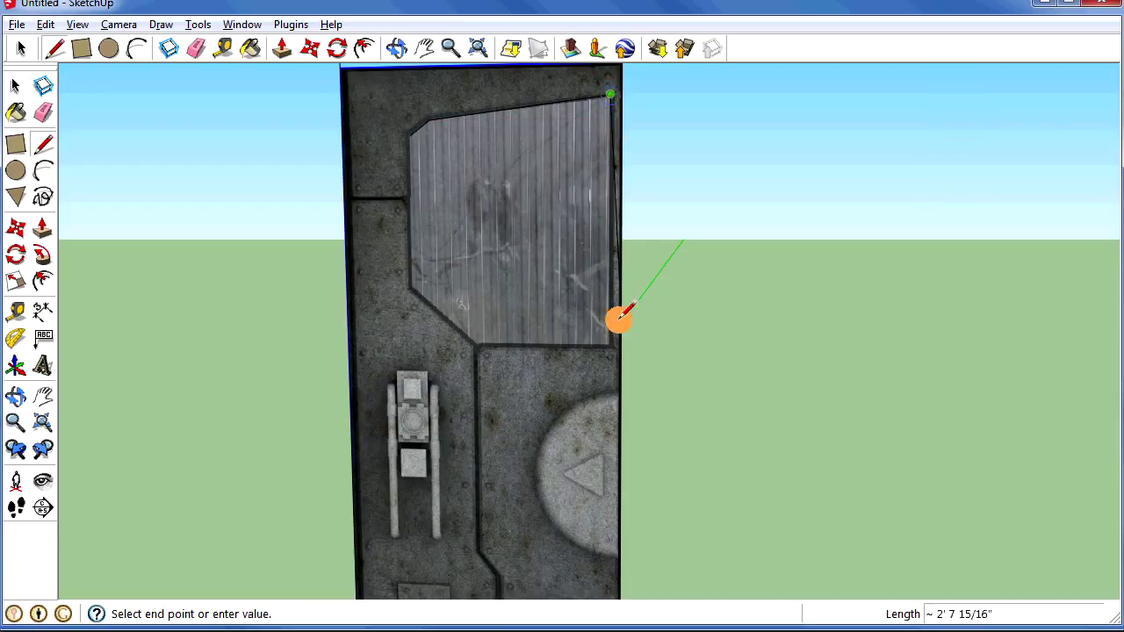
pyautogui.click(611, 344)
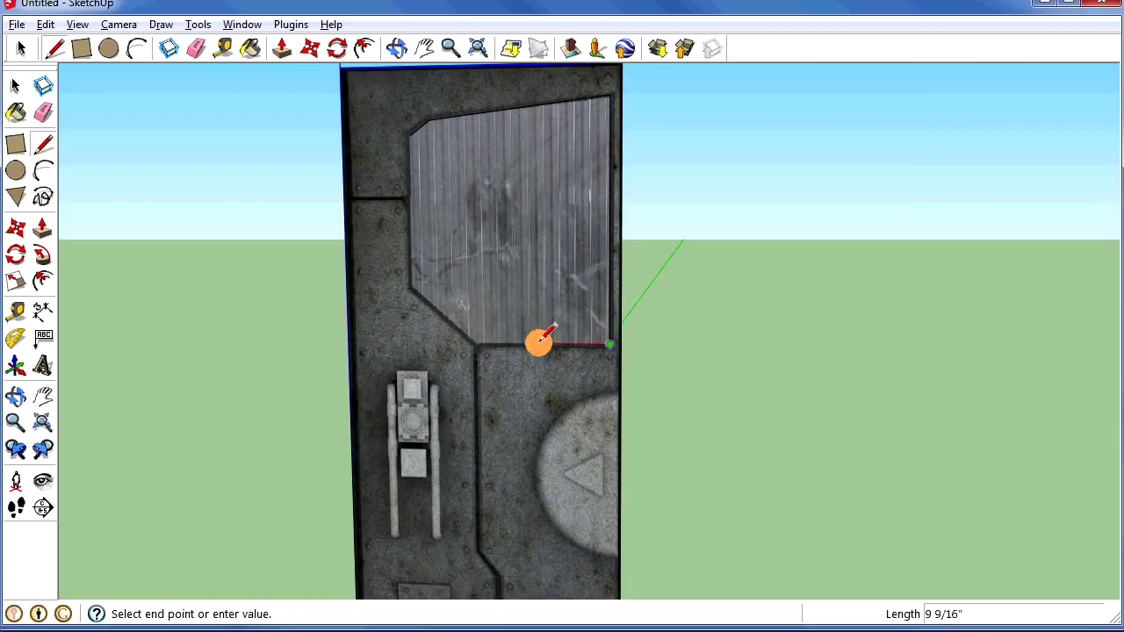
pyautogui.click(479, 341)
pyautogui.click(410, 290)
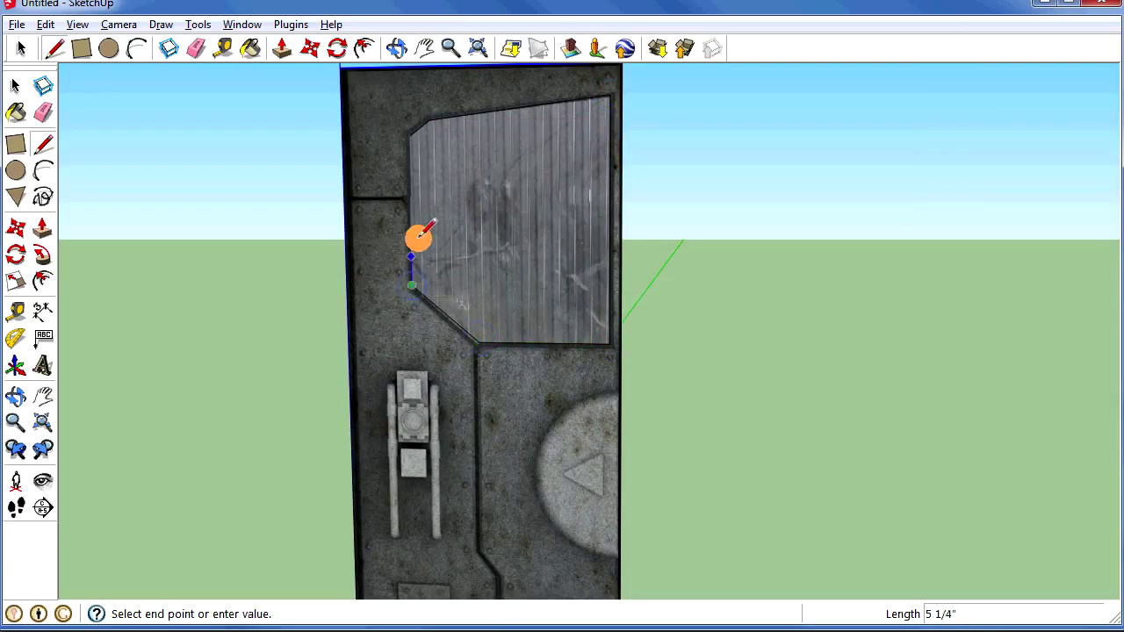
pyautogui.click(411, 137)
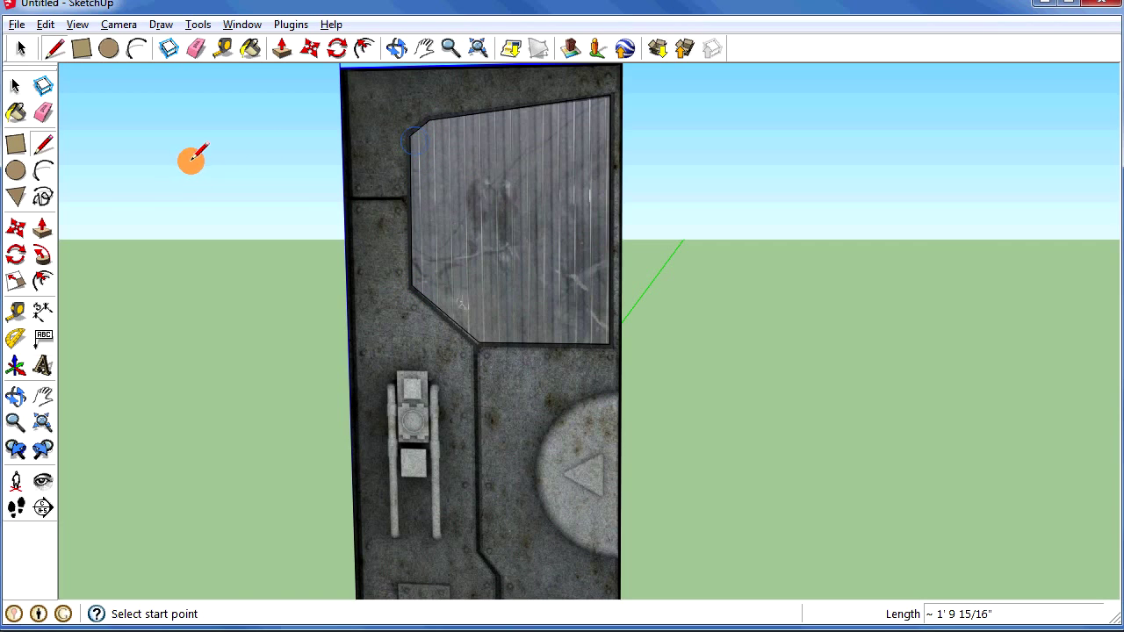
# Step: Delete the traced window face to cut the opening
pyautogui.click(16, 87)
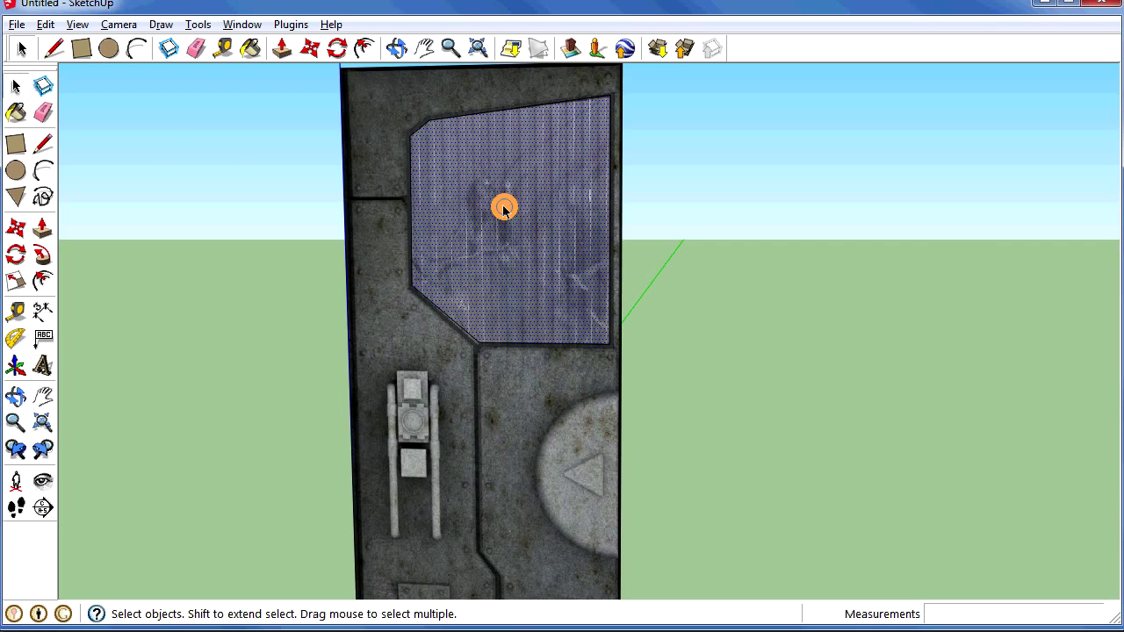
pyautogui.press('Delete')
pyautogui.scroll(-2, 527, 384)
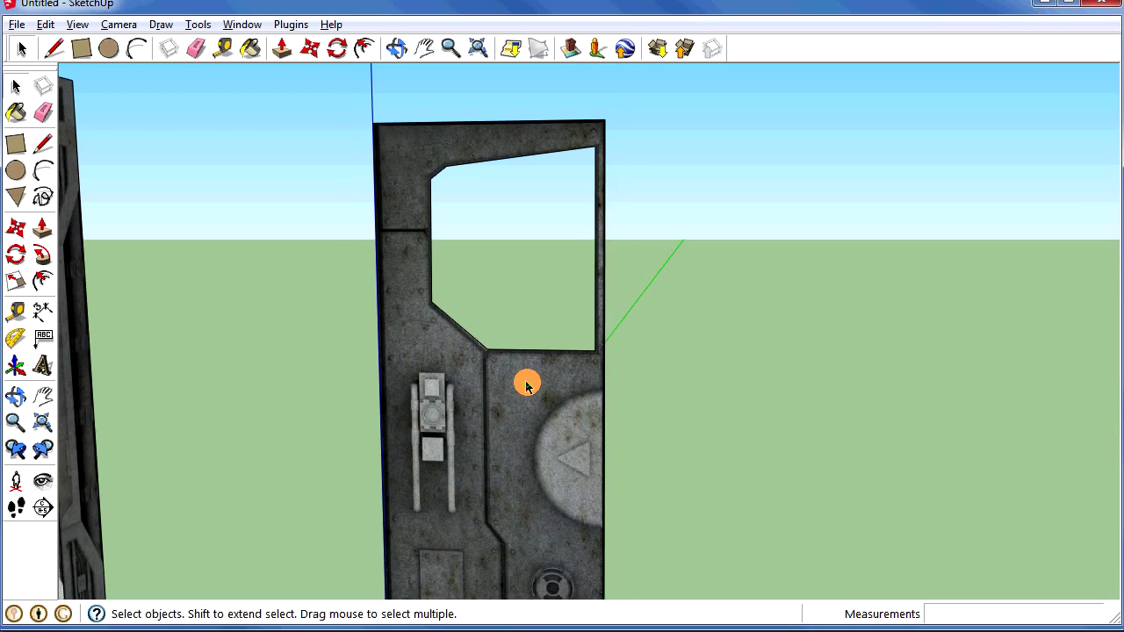
# Step: Push/Pull the door face out to a thickness of 1 7/8"
pyautogui.moveTo(664, 414); pyautogui.dragTo(404, 471, button='middle')
pyautogui.click(41, 228)
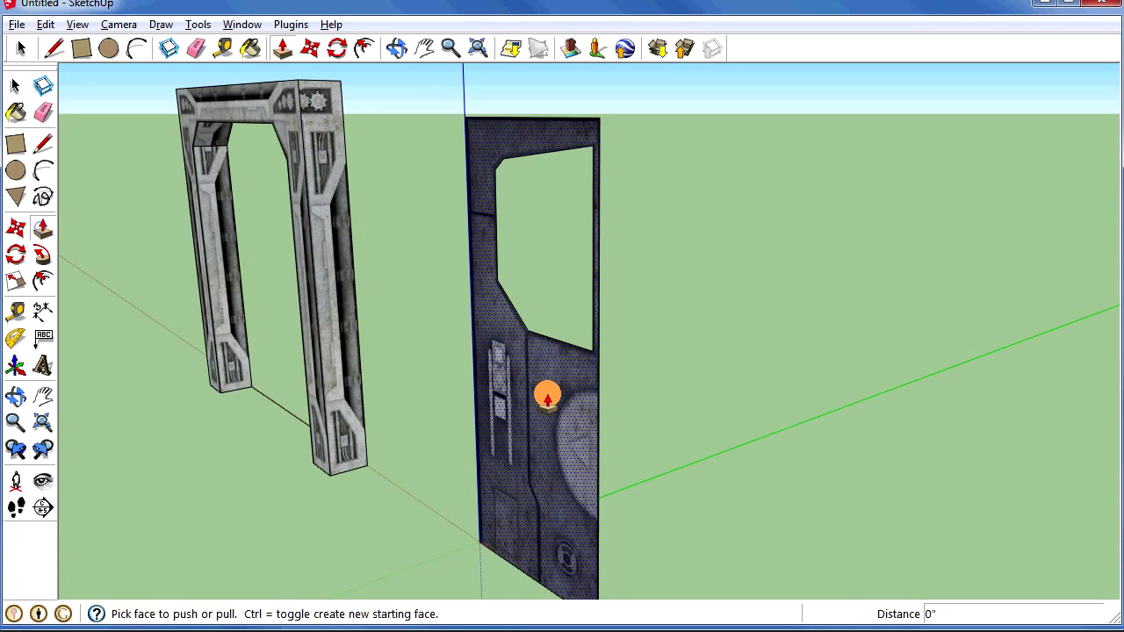
pyautogui.moveTo(535, 406); pyautogui.dragTo(527, 402)
pyautogui.moveTo(355, 306); pyautogui.dragTo(708, 377, button='middle')
pyautogui.scroll(3, 770, 396)
pyautogui.moveTo(770, 397); pyautogui.dragTo(672, 399, button='middle')
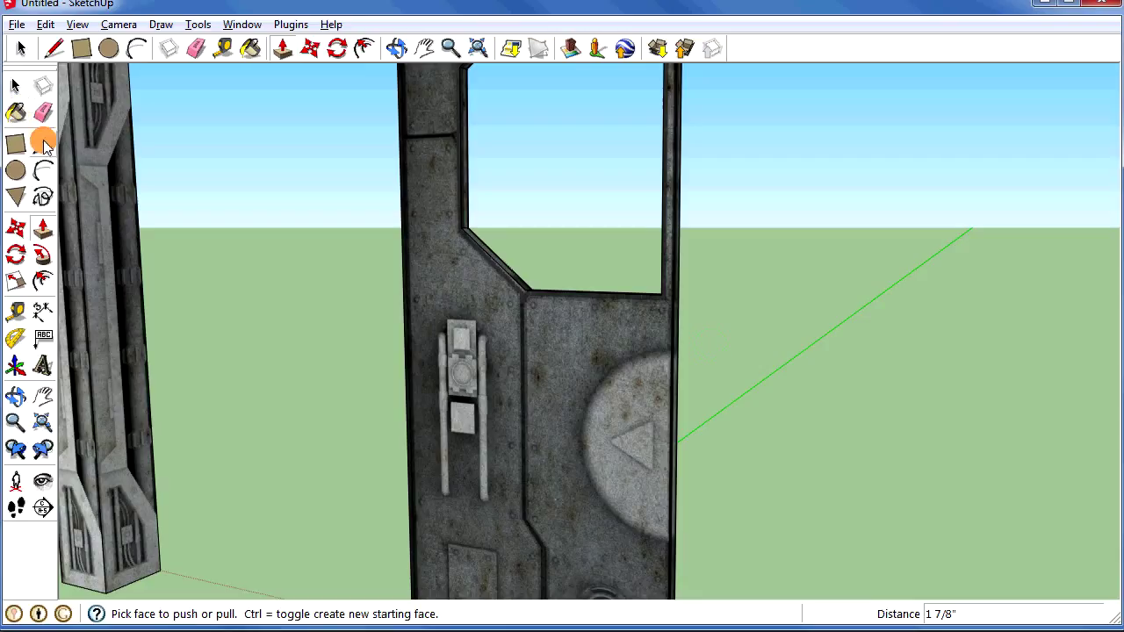
# Step: Draw an arc over the half-circle panel and pull it outward in relief
pyautogui.click(37, 172)
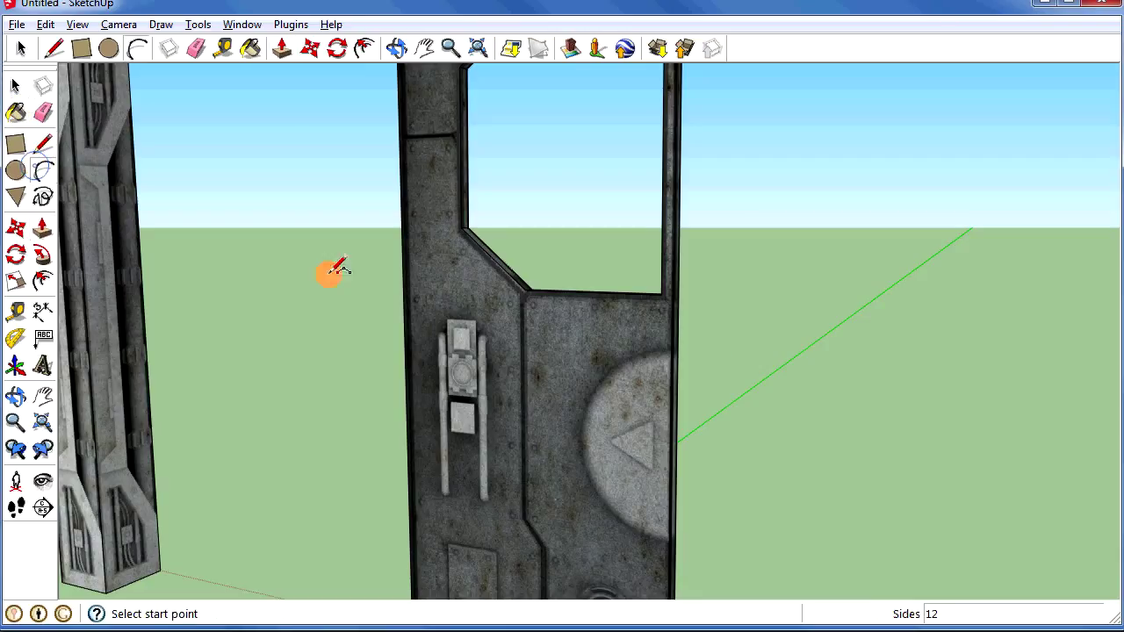
pyautogui.click(672, 349)
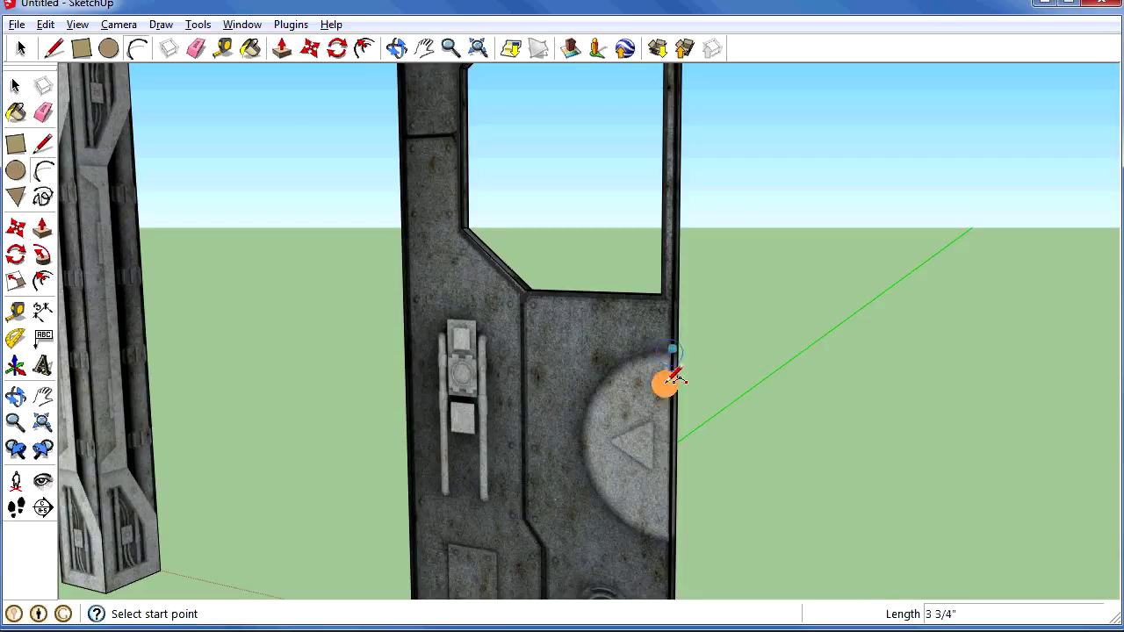
pyautogui.click(670, 539)
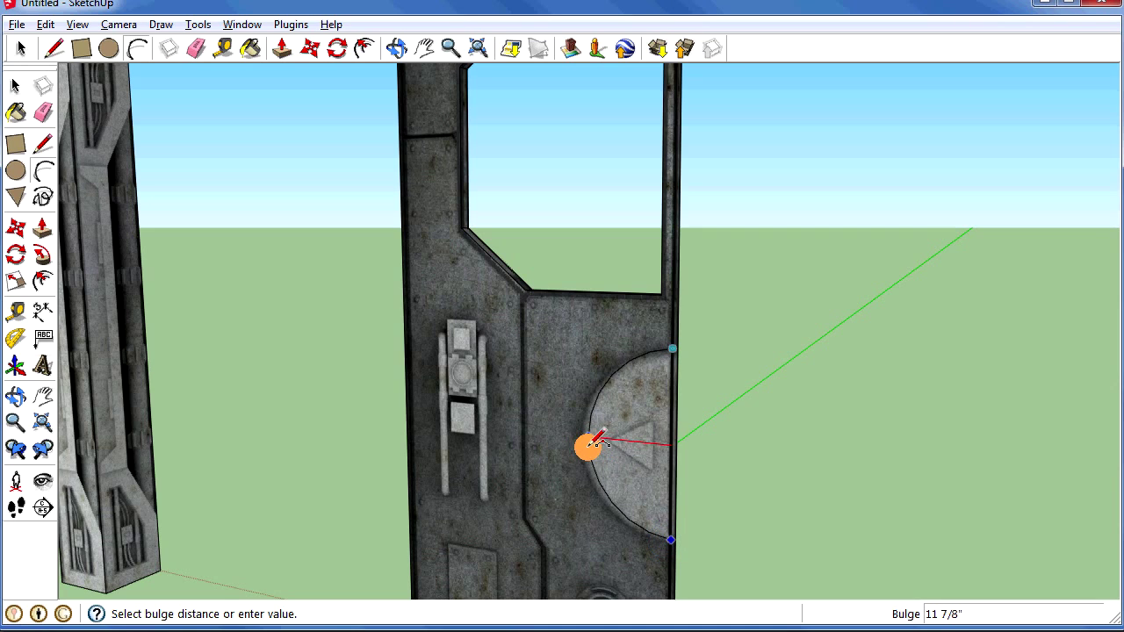
pyautogui.click(584, 446)
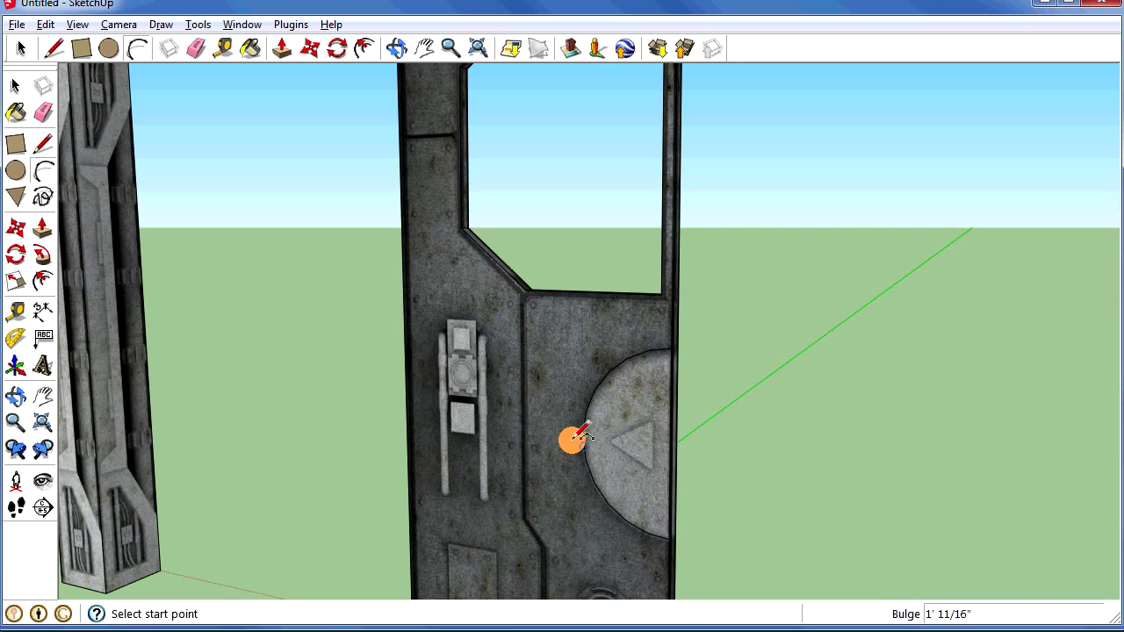
pyautogui.click(43, 228)
pyautogui.moveTo(593, 423); pyautogui.dragTo(598, 426)
pyautogui.moveTo(598, 426); pyautogui.dragTo(737, 445, button='middle')
pyautogui.moveTo(630, 431); pyautogui.dragTo(629, 433)
pyautogui.moveTo(821, 459); pyautogui.dragTo(589, 460, button='middle')
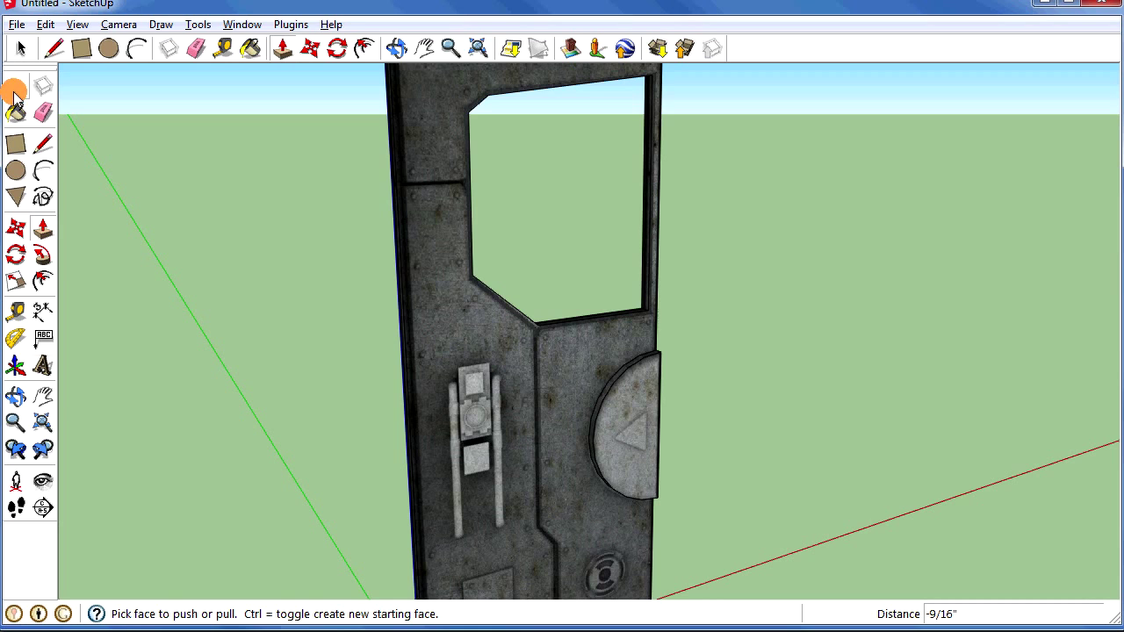
pyautogui.keyDown('shift'); pyautogui.moveTo(843, 452); pyautogui.dragTo(698, 261, button='middle'); pyautogui.keyUp('shift')
# Step: Draw a circle on the bottom round vent and push it into the door
pyautogui.click(17, 172)
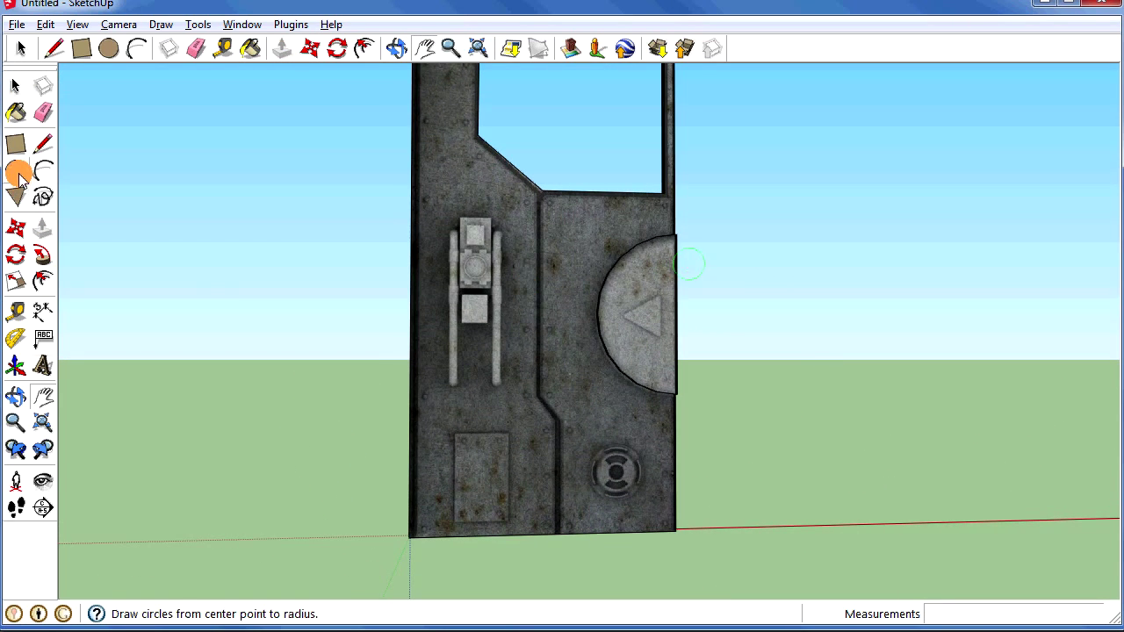
pyautogui.click(18, 173)
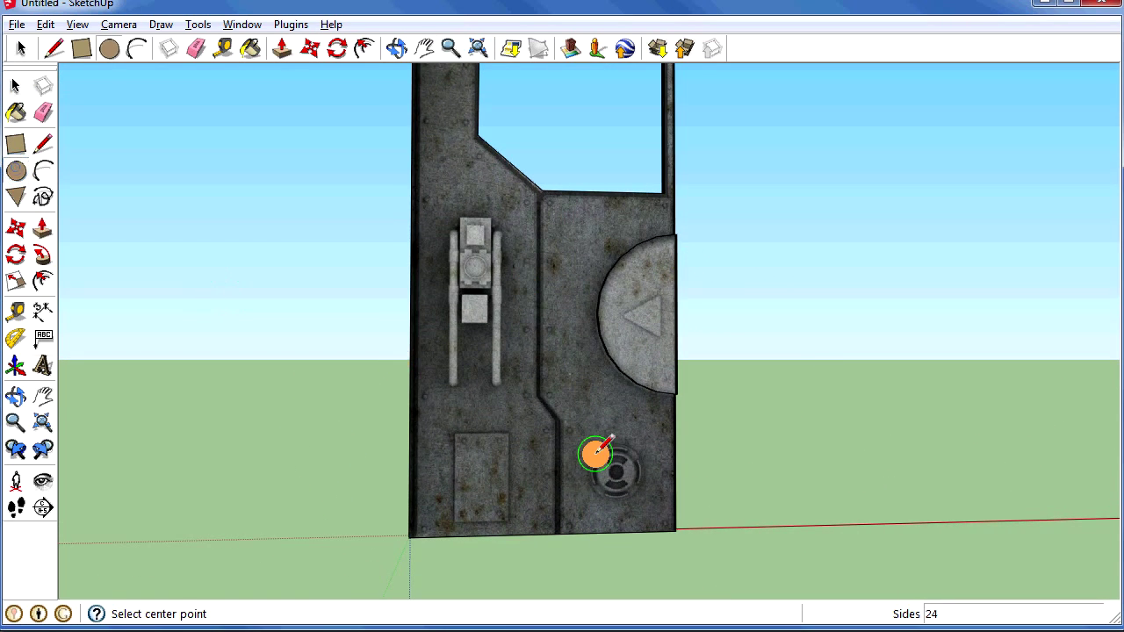
pyautogui.click(638, 474)
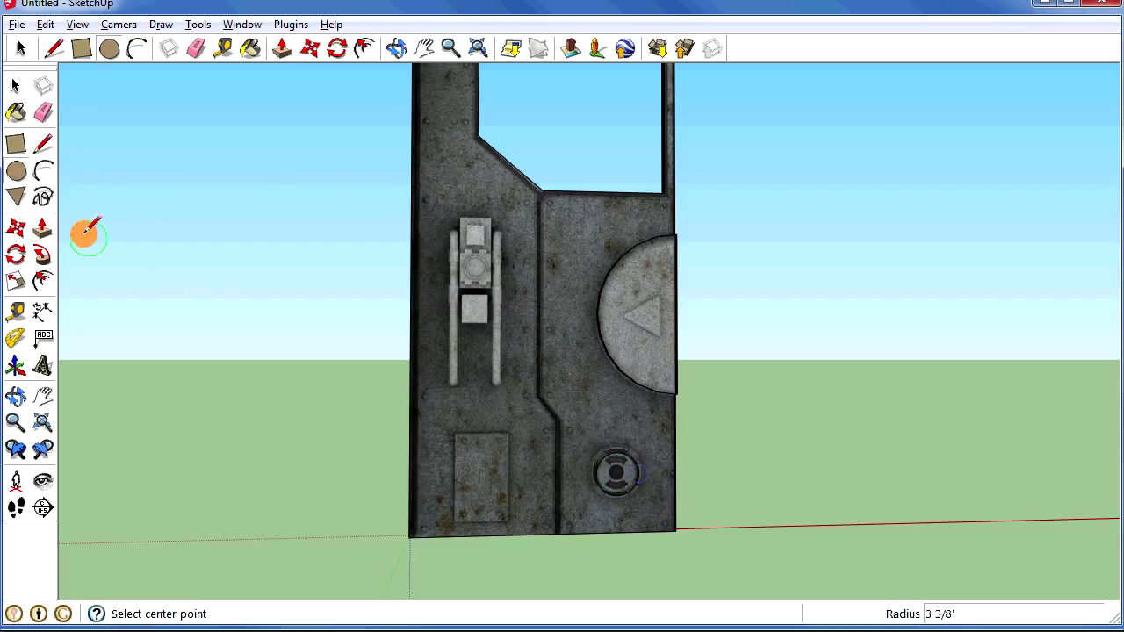
pyautogui.click(42, 228)
pyautogui.click(614, 476)
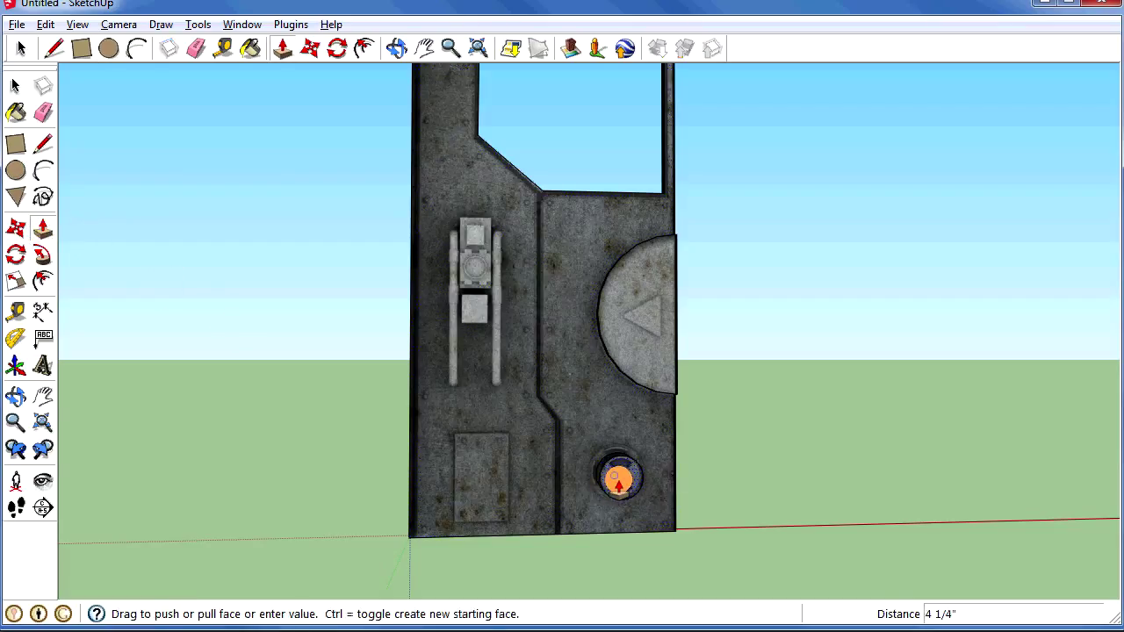
pyautogui.click(616, 477)
pyautogui.moveTo(738, 518)
pyautogui.mouseDown(button='middle')
pyautogui.moveTo(743, 530)
pyautogui.moveTo(743, 509)
pyautogui.mouseUp(button='middle')
pyautogui.moveTo(755, 403); pyautogui.dragTo(451, 477, button='middle')
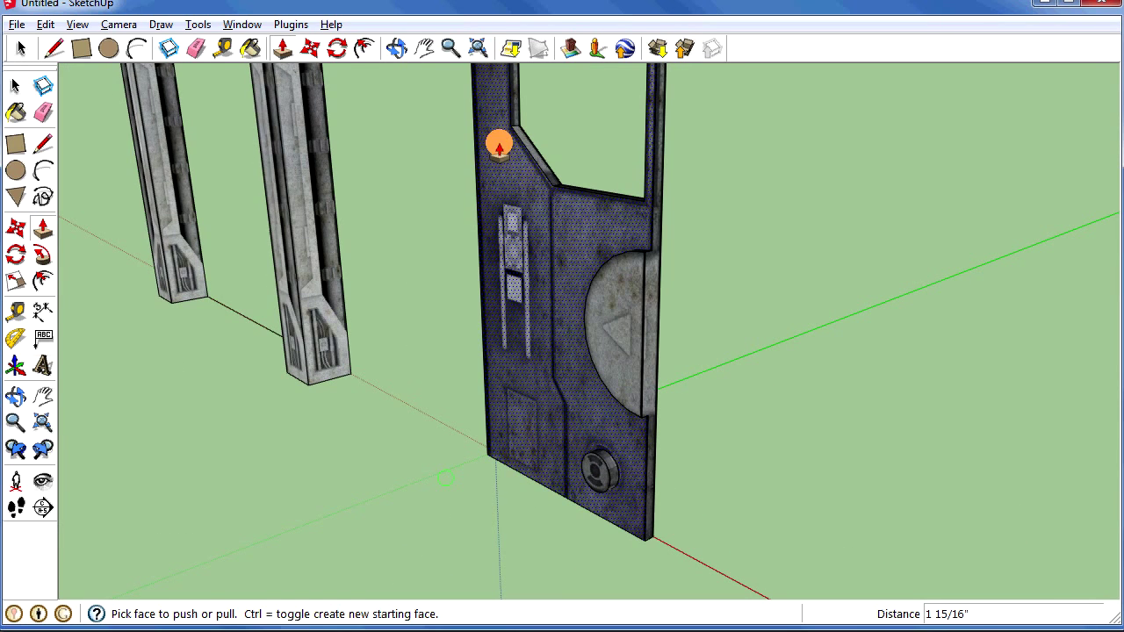
pyautogui.press('h')
pyautogui.moveTo(685, 291); pyautogui.dragTo(665, 494)
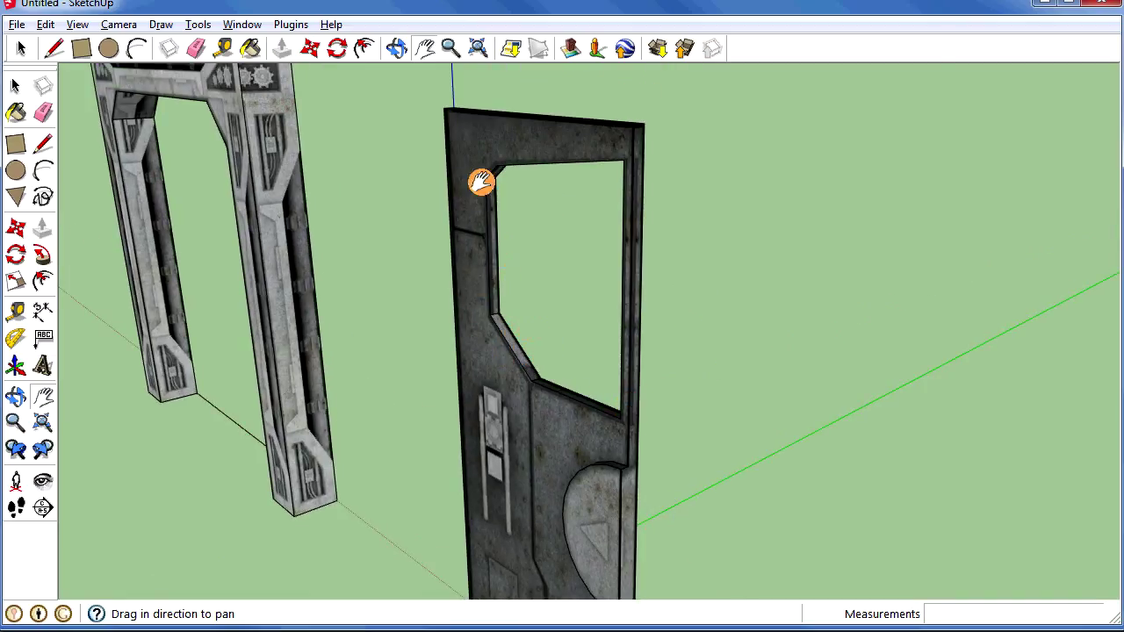
pyautogui.moveTo(602, 325); pyautogui.dragTo(725, 418, button='middle')
pyautogui.moveTo(665, 365); pyautogui.dragTo(523, 395, button='middle')
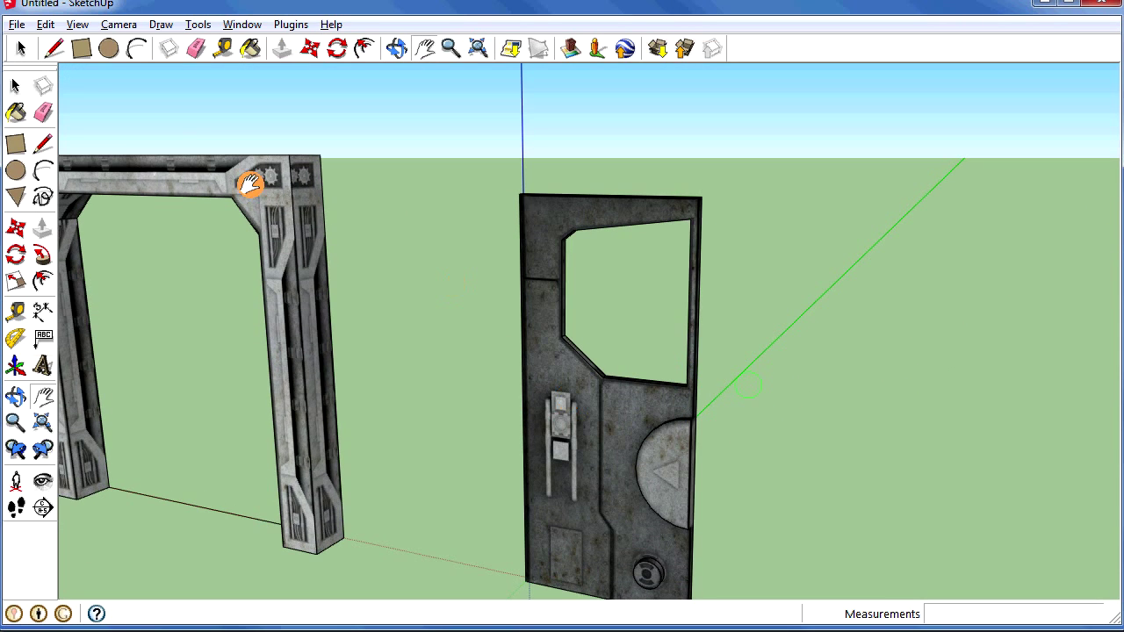
# Step: Box-select all the door geometry and combine it with Make Group
pyautogui.click(15, 85)
pyautogui.scroll(-2, 730, 387)
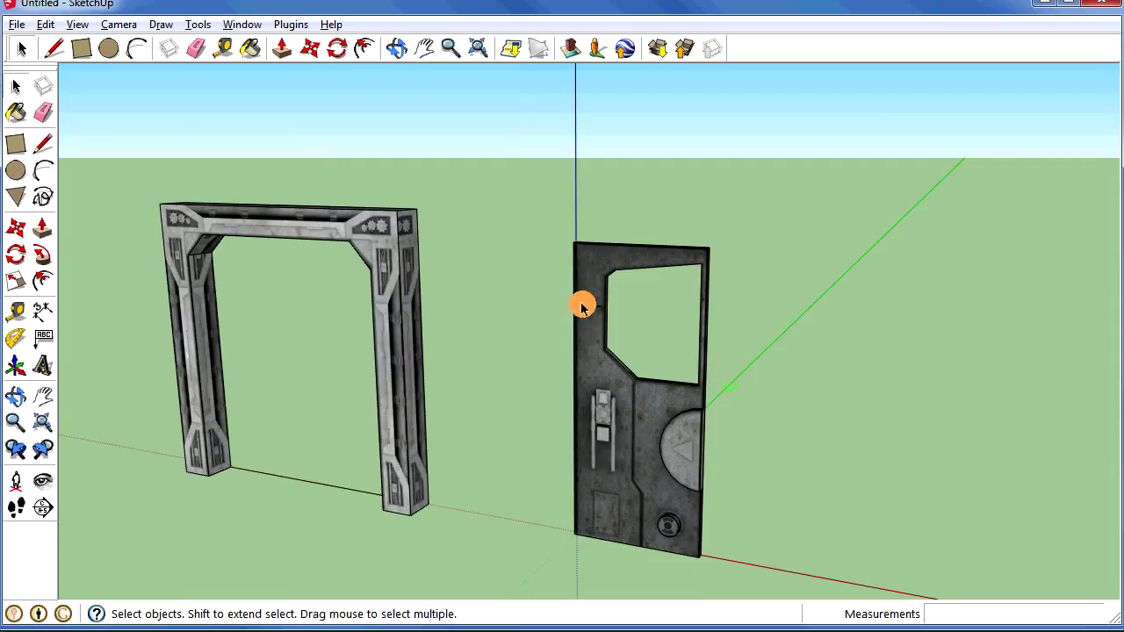
pyautogui.moveTo(518, 212); pyautogui.dragTo(810, 580)
pyautogui.rightClick(643, 441)
pyautogui.click(703, 595)
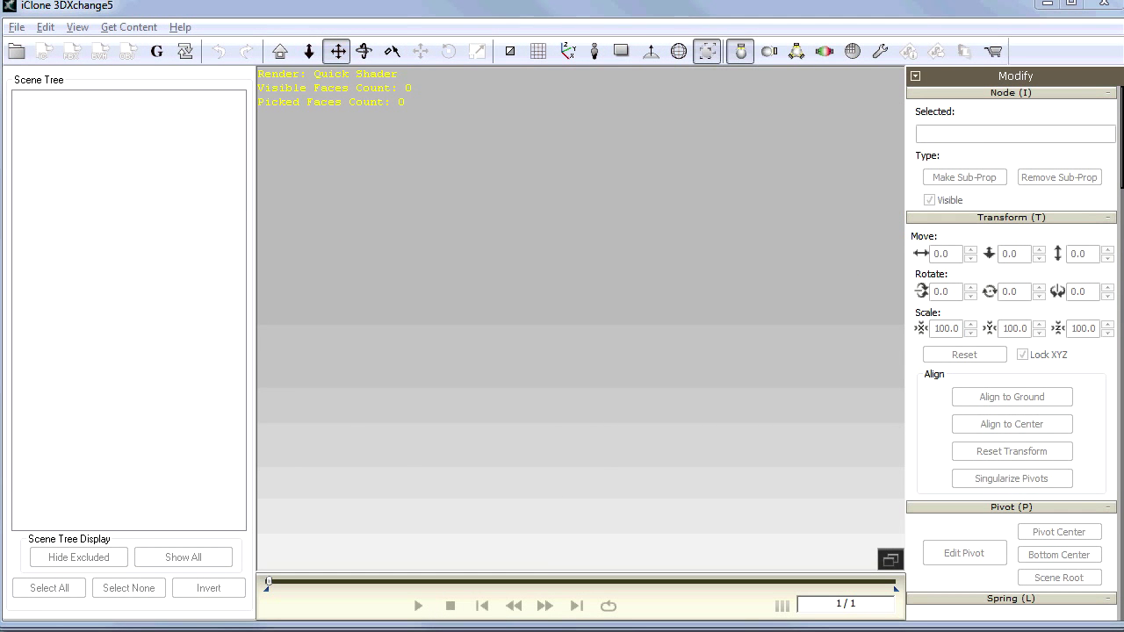
# Step: Open the SCI-FI DOOR model in 3DXchange
pyautogui.click(16, 30)
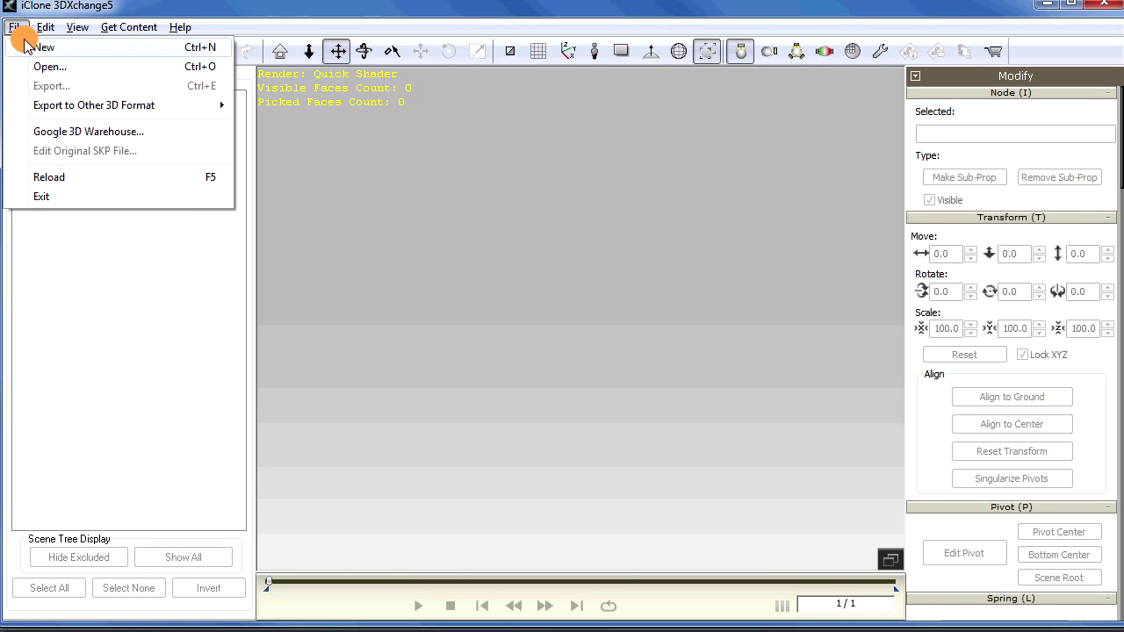
pyautogui.click(37, 66)
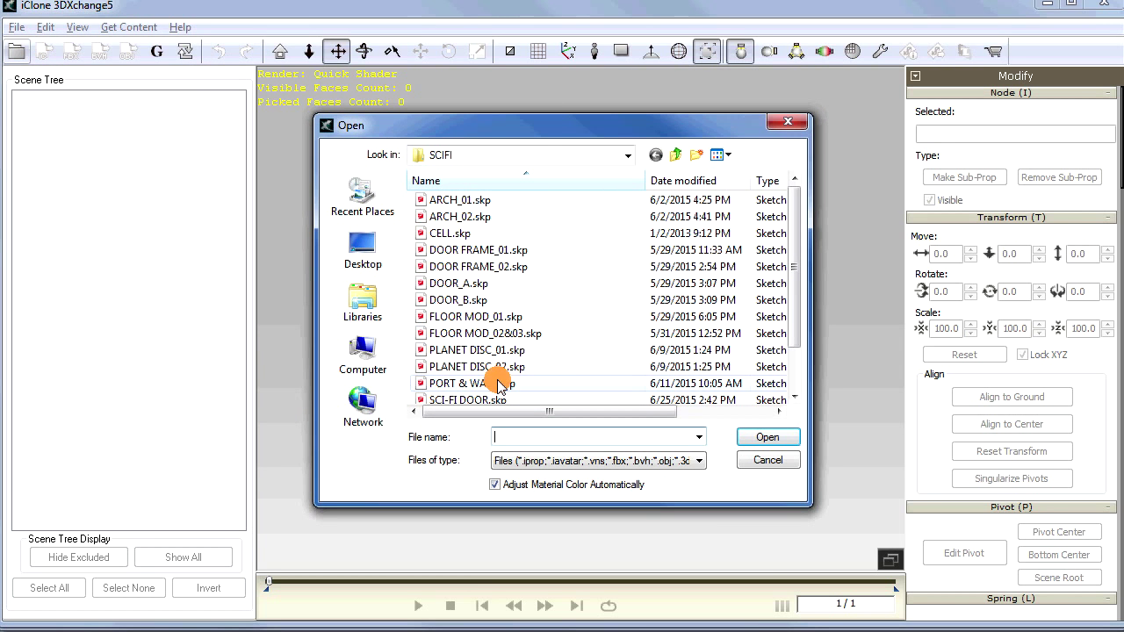
pyautogui.doubleClick(474, 400)
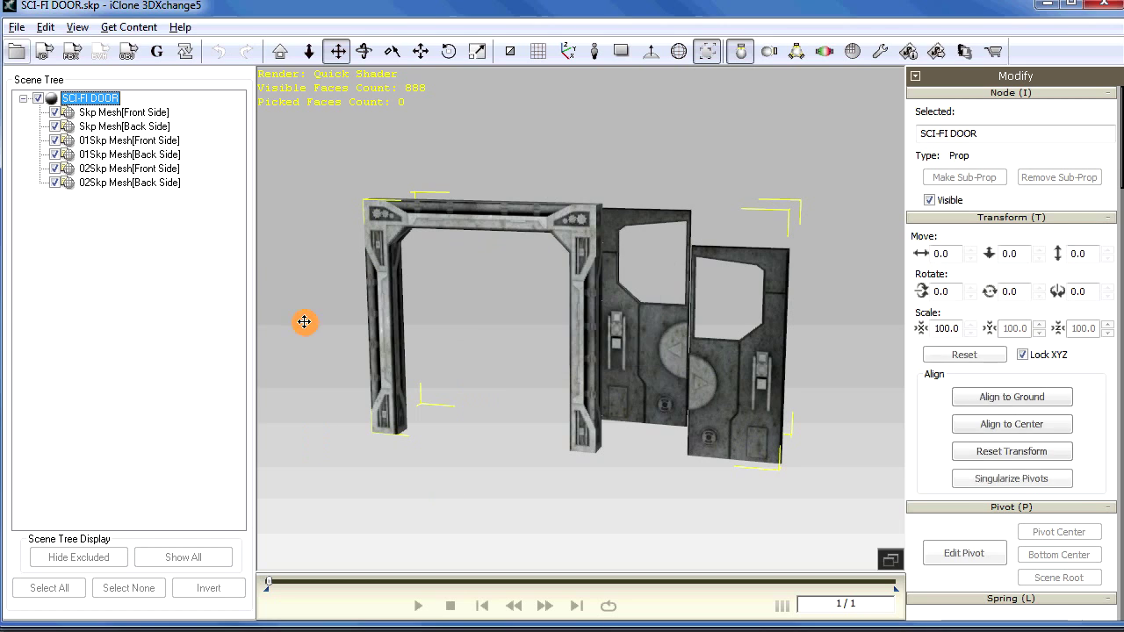
pyautogui.moveTo(497, 376)
pyautogui.mouseDown(button='right')
pyautogui.moveTo(581, 452)
pyautogui.moveTo(381, 484)
pyautogui.moveTo(529, 444)
pyautogui.moveTo(634, 353)
pyautogui.mouseUp(button='right')
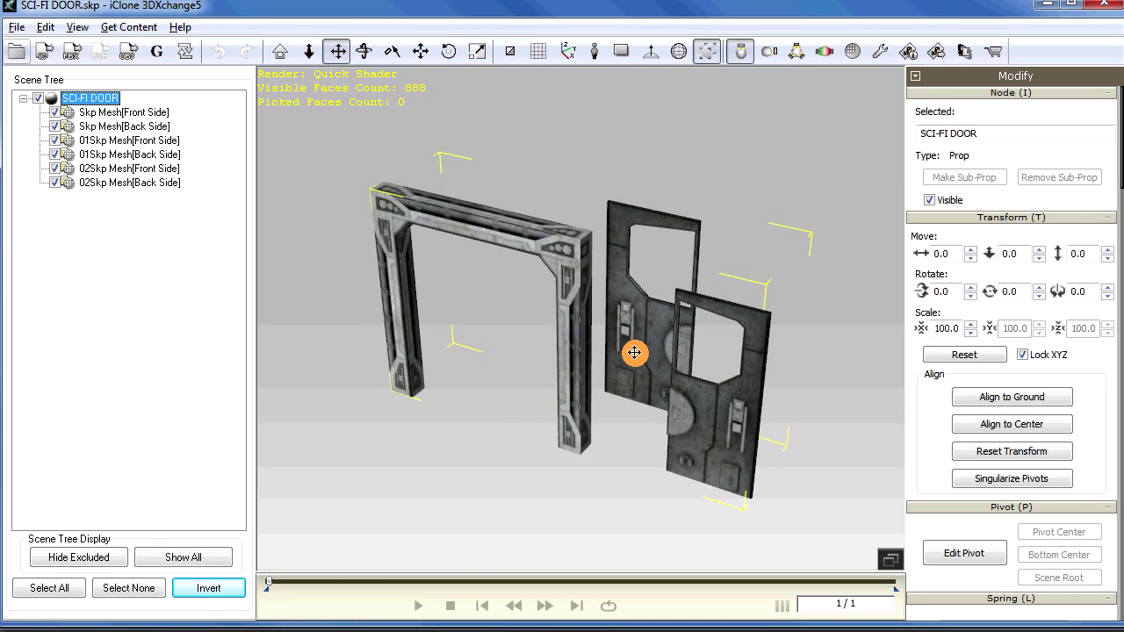
pyautogui.moveTo(472, 406); pyautogui.dragTo(462, 468, button='right')
pyautogui.moveTo(524, 422); pyautogui.dragTo(536, 448, button='right')
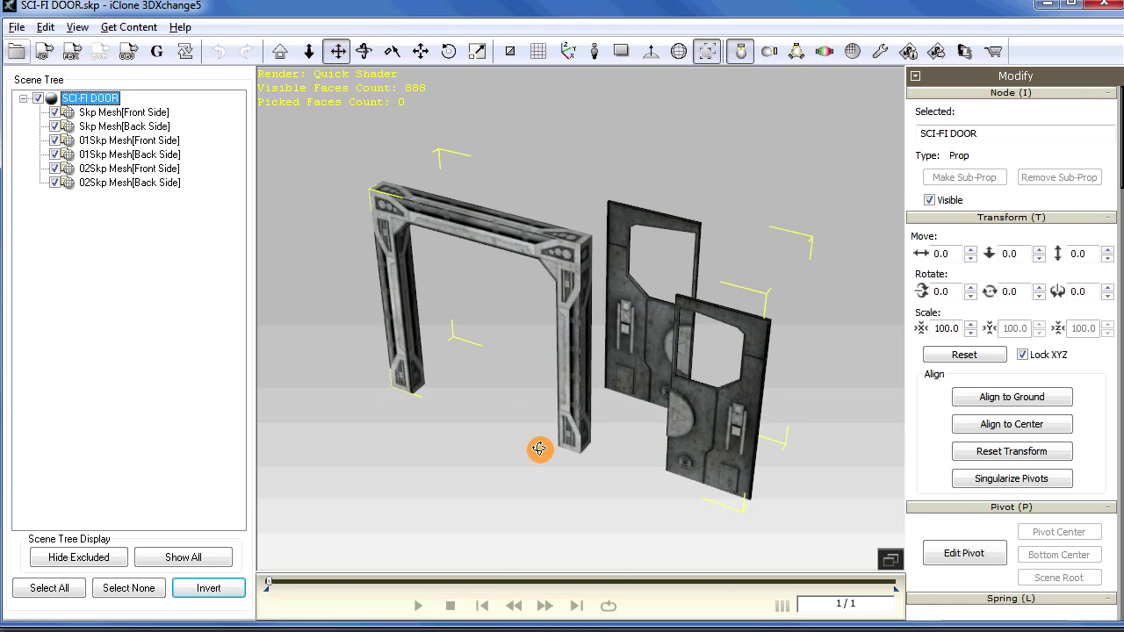
# Step: Make the frame's Front Side and Back Side meshes into a sub-prop
pyautogui.click(107, 114)
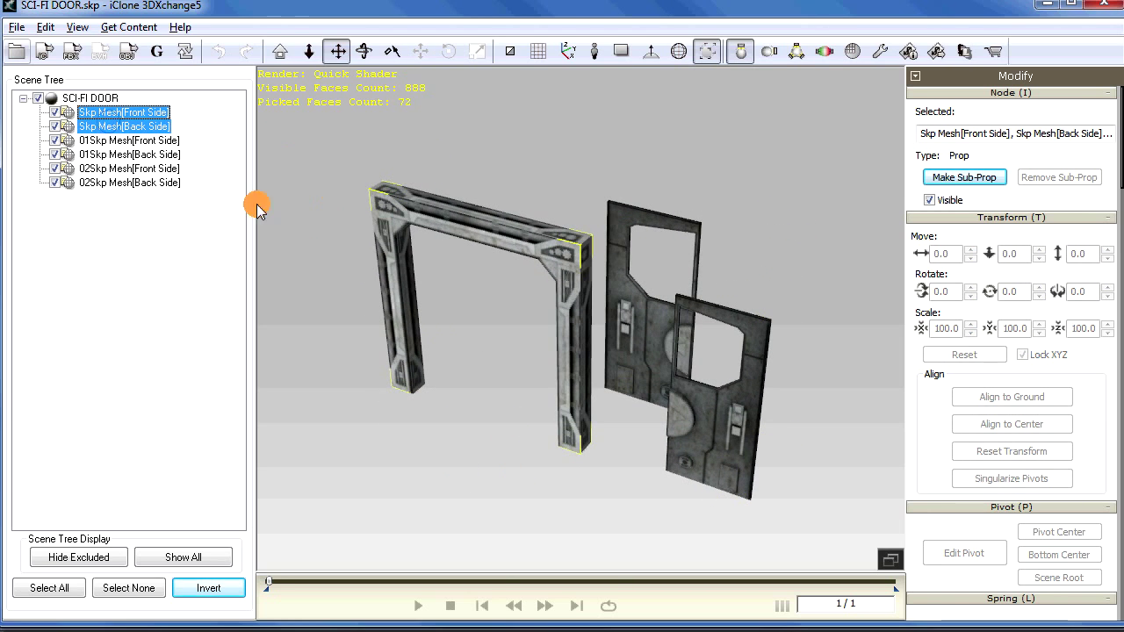
pyautogui.click(55, 113)
pyautogui.click(55, 127)
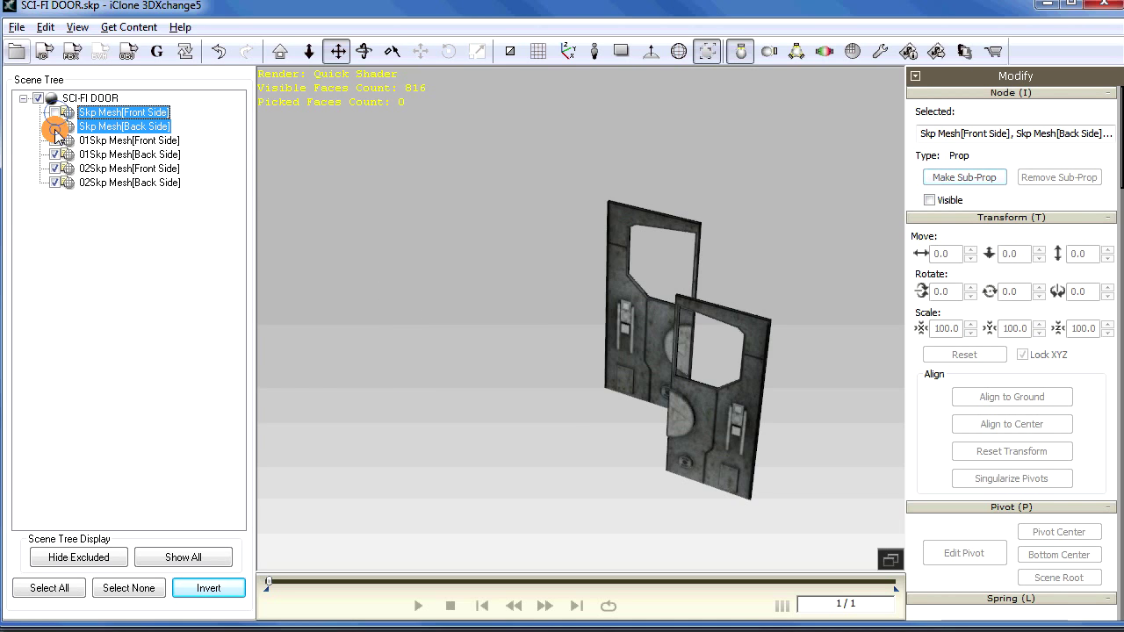
pyautogui.click(55, 113)
pyautogui.click(55, 126)
pyautogui.click(955, 178)
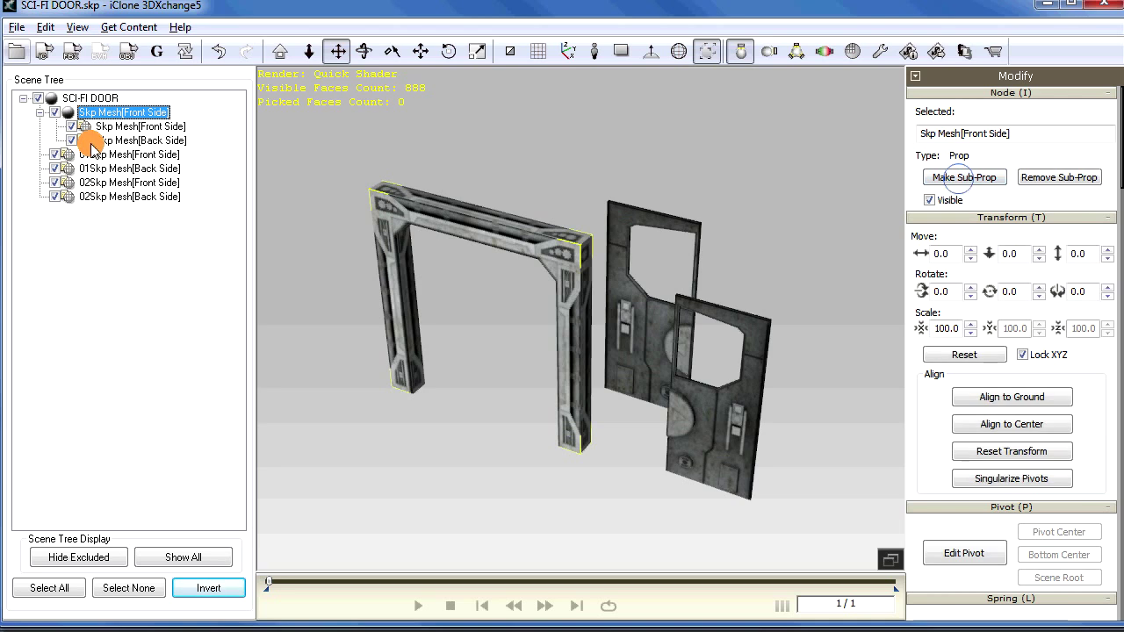
# Step: Make sub-props from the Front Side/Back Side mesh pairs of panels 01Skp and 02Skp
pyautogui.click(95, 155)
pyautogui.click(102, 171)
pyautogui.keyDown('ctrl'); pyautogui.click(103, 160); pyautogui.keyUp('ctrl')
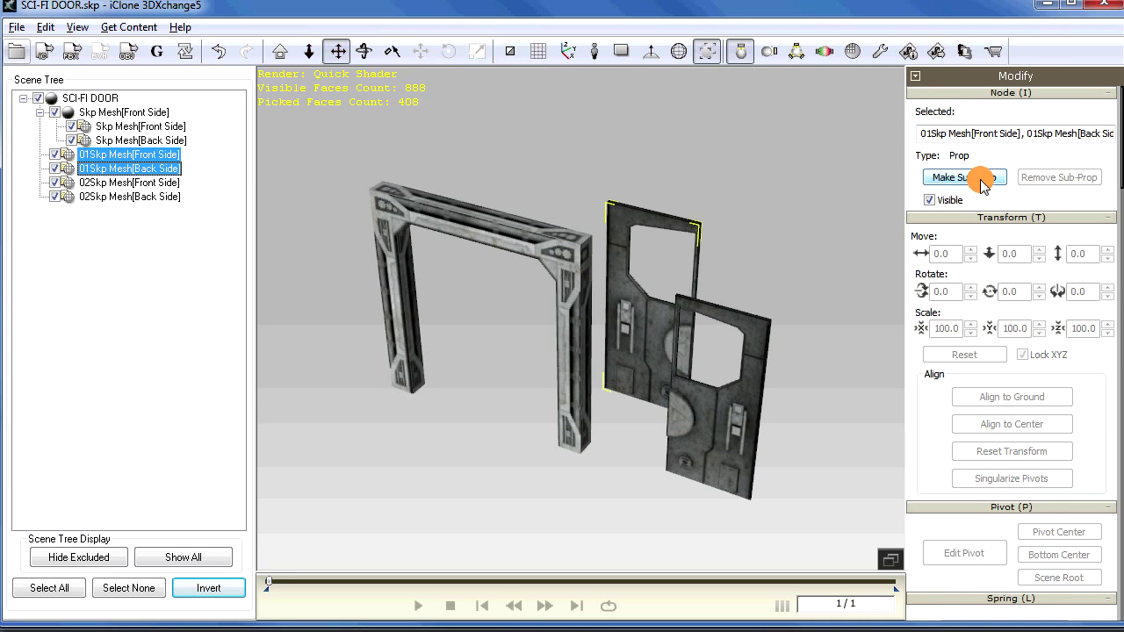
pyautogui.click(982, 180)
pyautogui.click(119, 198)
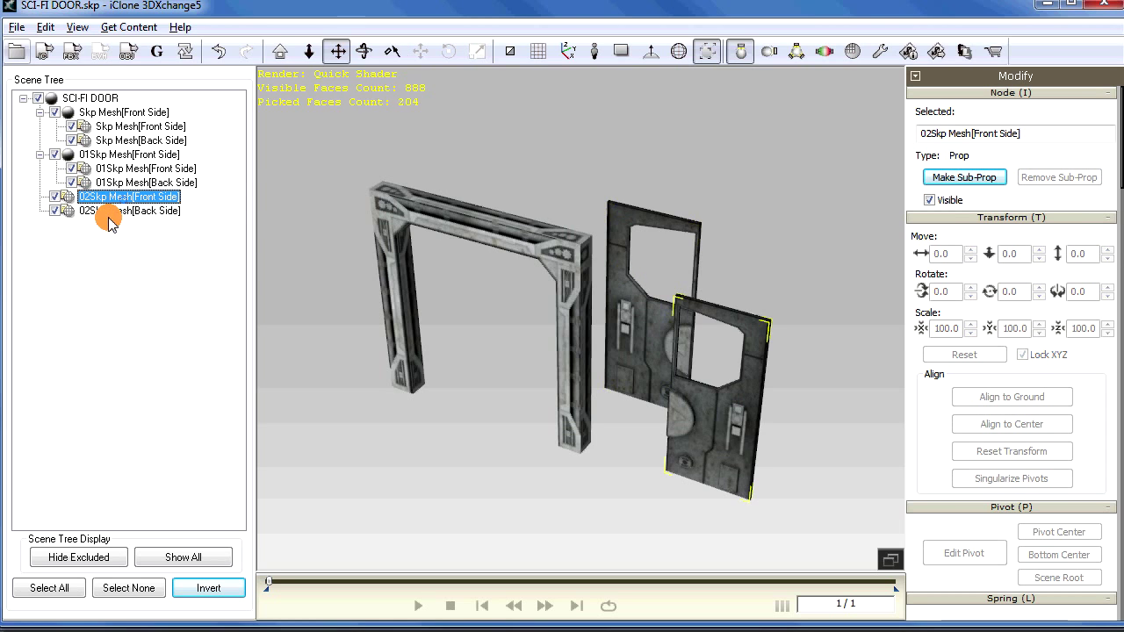
pyautogui.keyDown('ctrl'); pyautogui.click(111, 211); pyautogui.keyUp('ctrl')
pyautogui.click(964, 178)
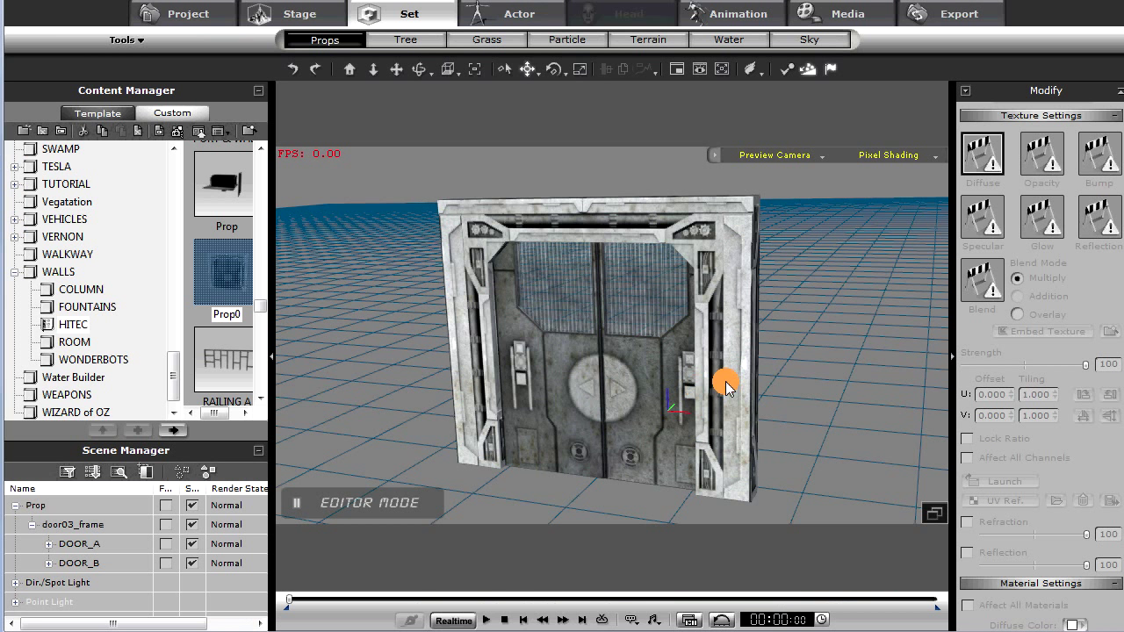
# Step: Check door03_frame, DOOR_A and DOOR_B, shift the frame left, and open the Timeline
pyautogui.click(640, 377)
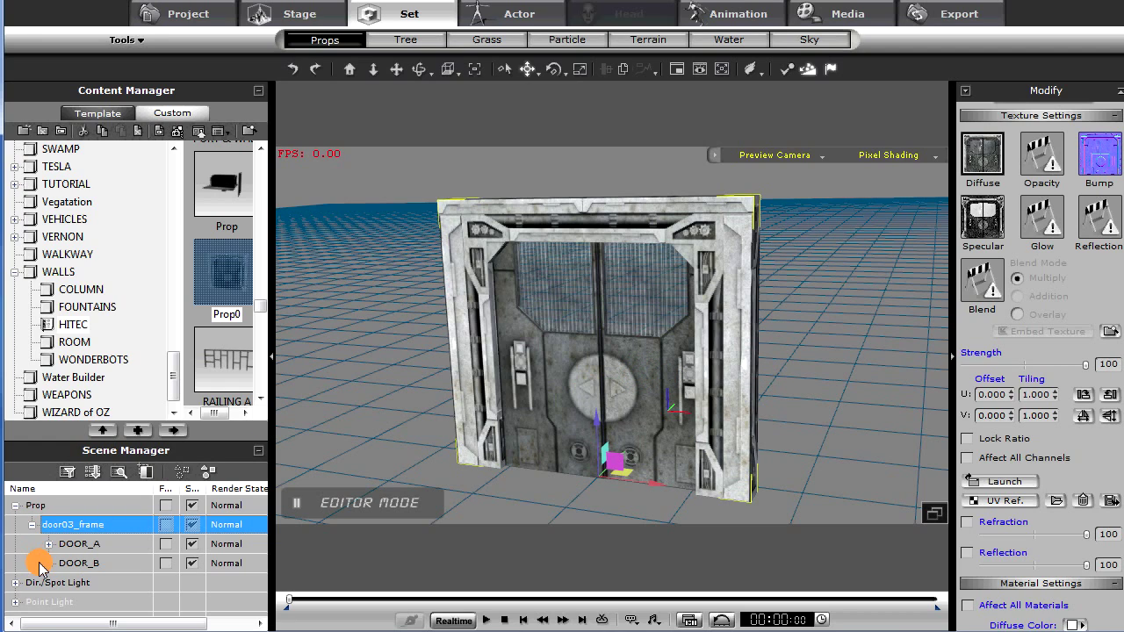
pyautogui.click(84, 544)
pyautogui.click(86, 562)
pyautogui.click(84, 543)
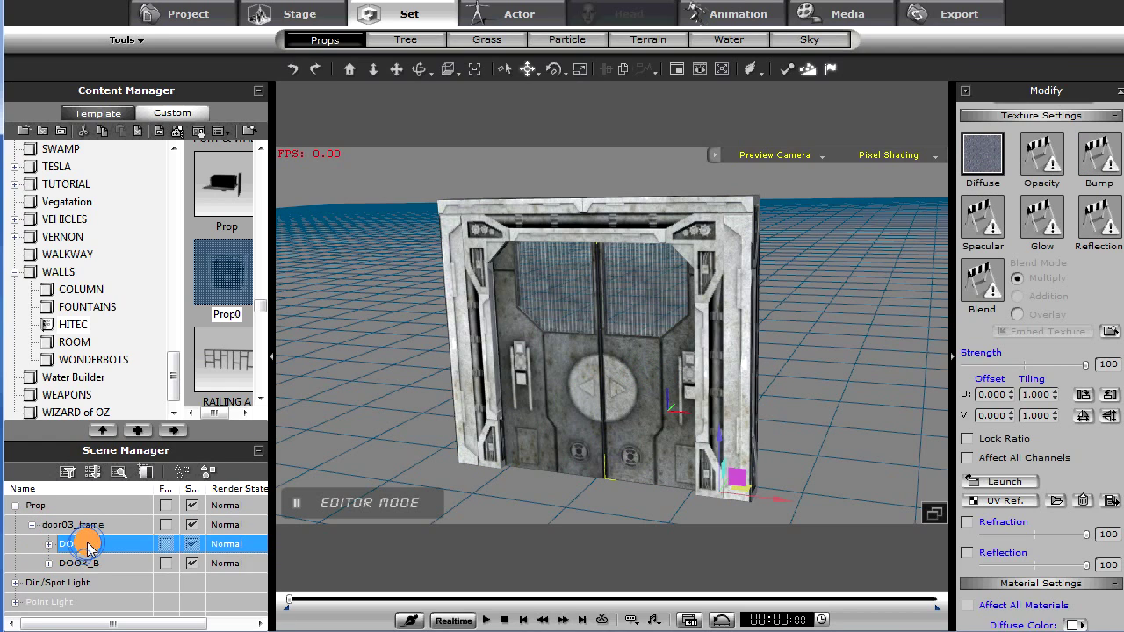
pyautogui.click(88, 563)
pyautogui.click(84, 543)
pyautogui.click(87, 561)
pyautogui.click(79, 524)
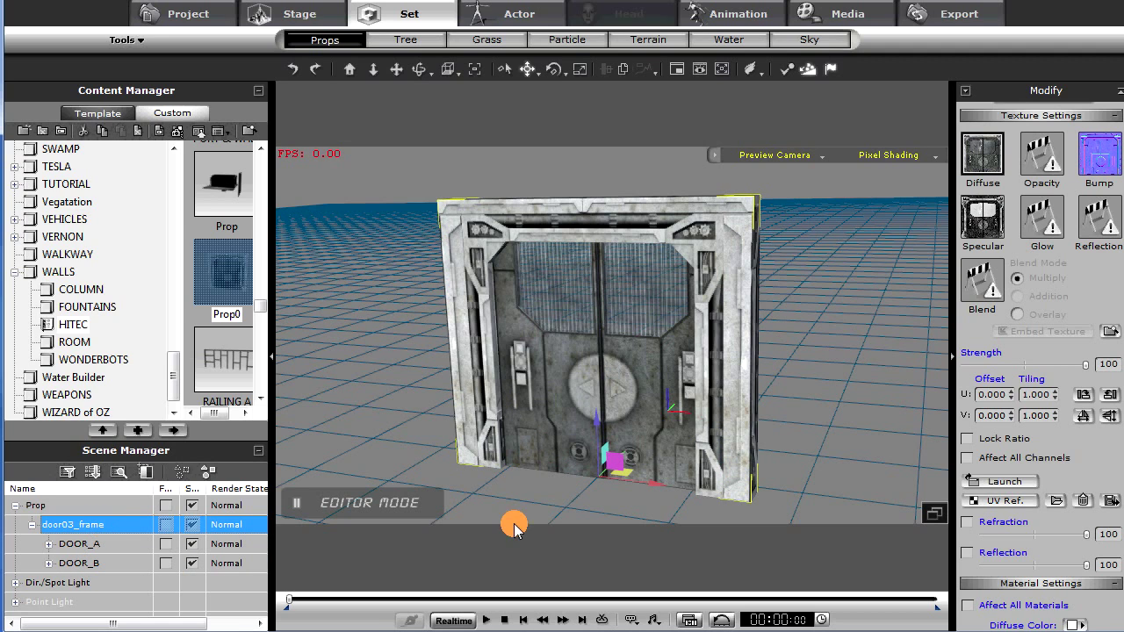
pyautogui.moveTo(647, 484); pyautogui.dragTo(390, 552)
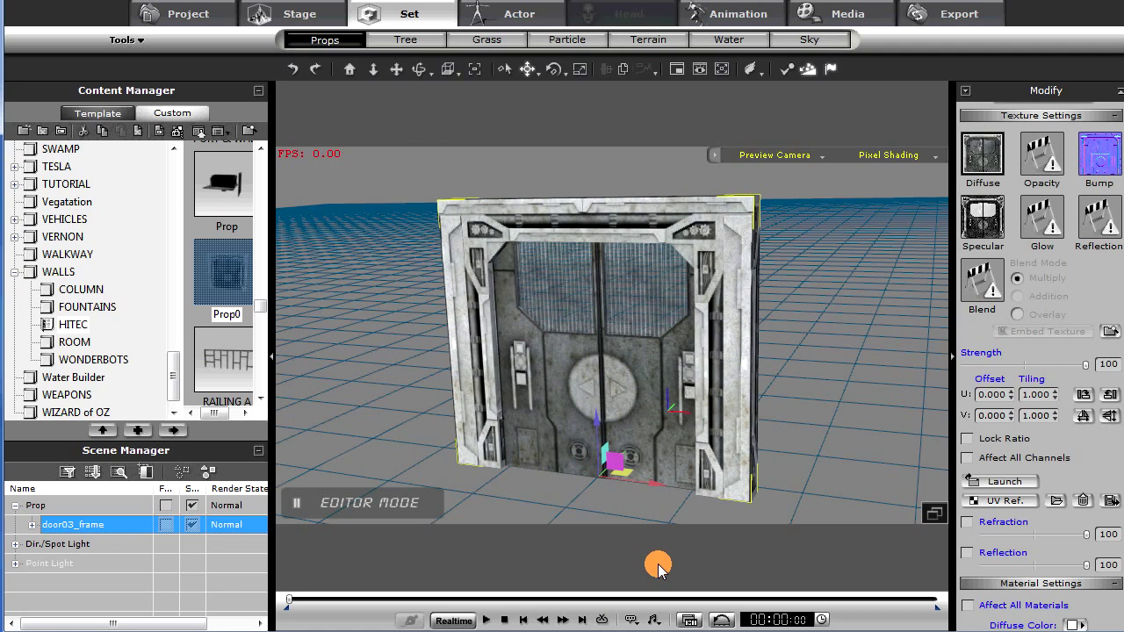
pyautogui.click(688, 620)
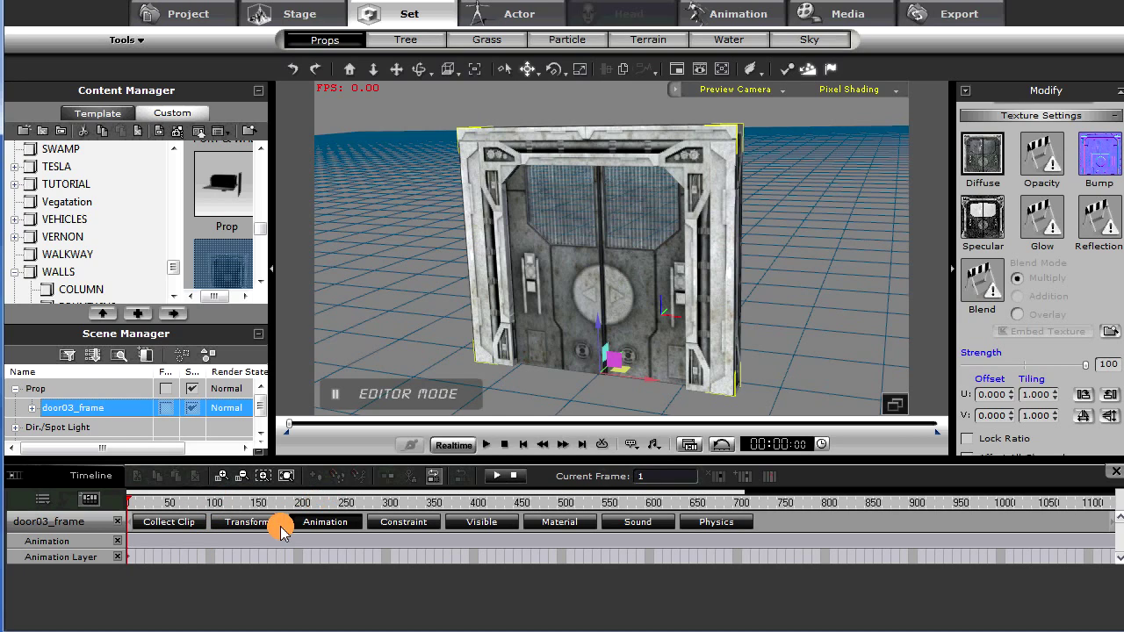
# Step: Key DOOR_A's Transform track at frames 95 and 123, sliding it open to the left
pyautogui.click(32, 407)
pyautogui.click(108, 409)
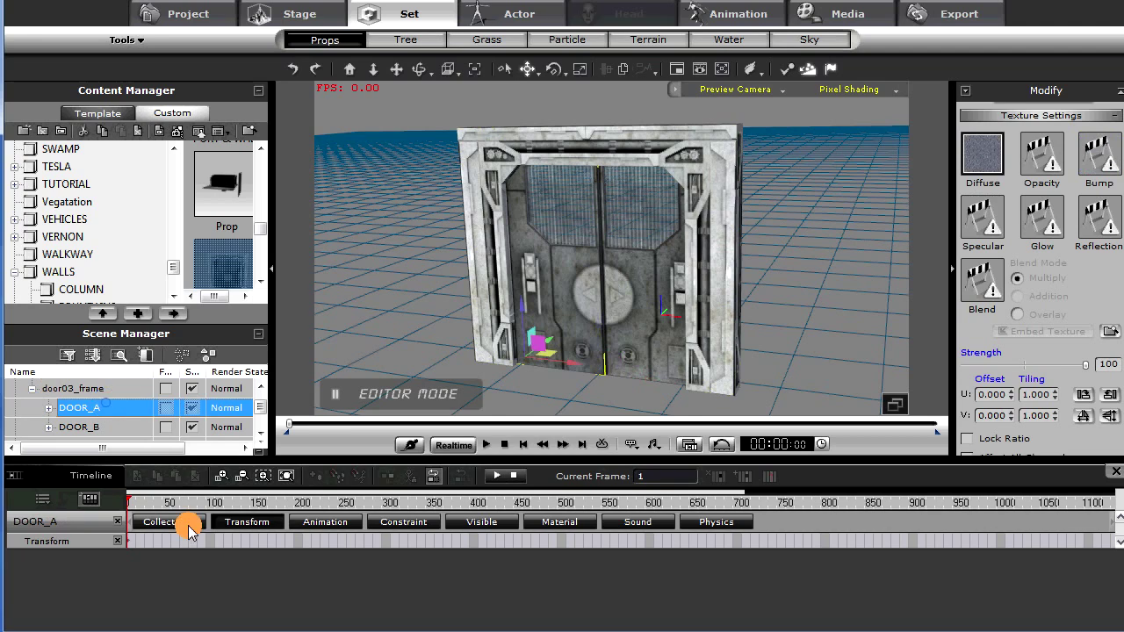
pyautogui.click(213, 545)
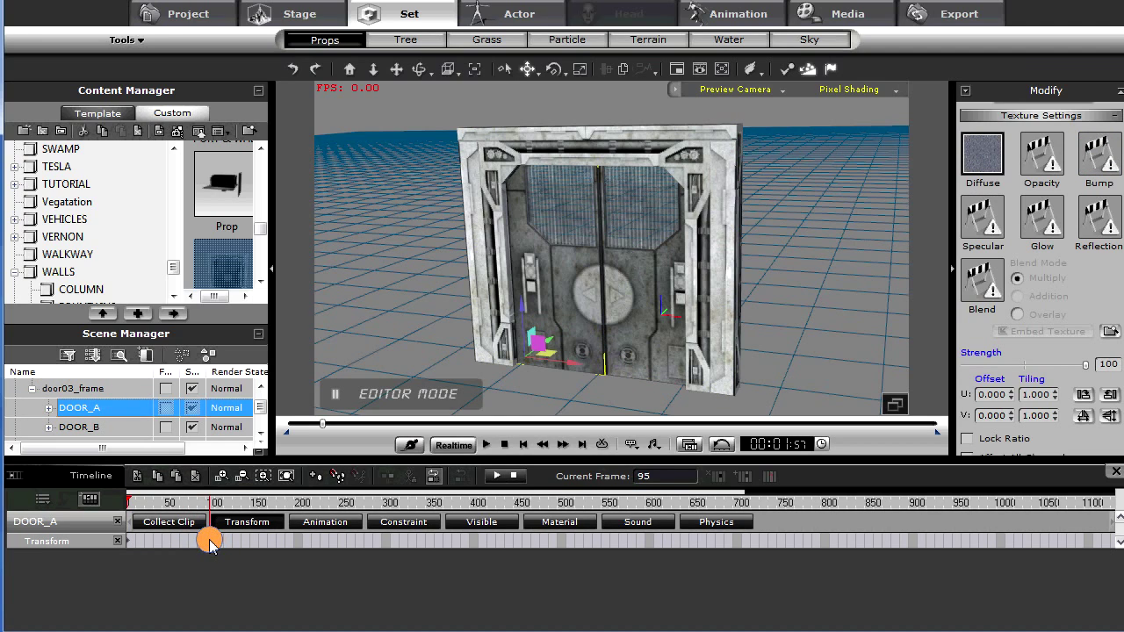
pyautogui.click(221, 546)
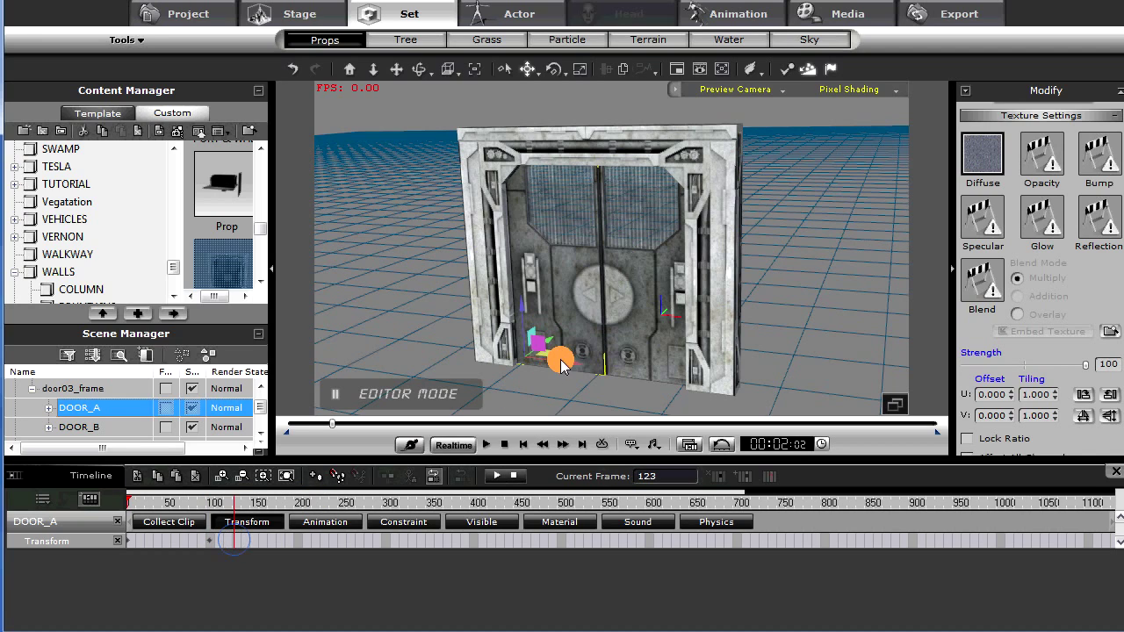
pyautogui.moveTo(572, 362); pyautogui.dragTo(506, 361)
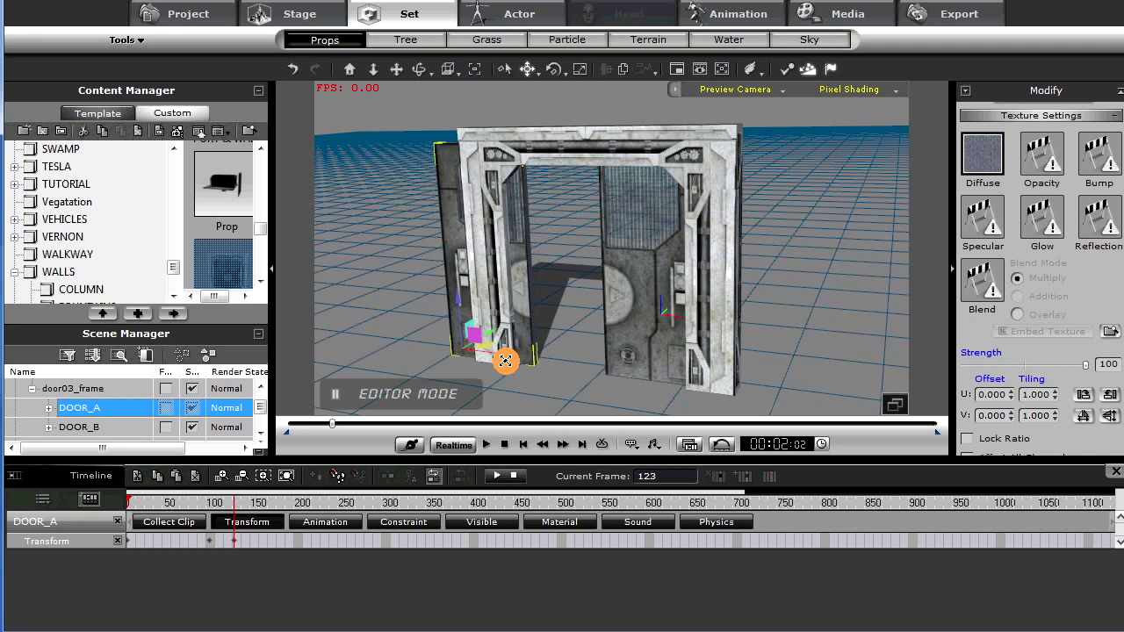
# Step: Preview DOOR_A opening several times, then Ctrl-add DOOR_B to the selection
pyautogui.click(184, 540)
pyautogui.press('space')
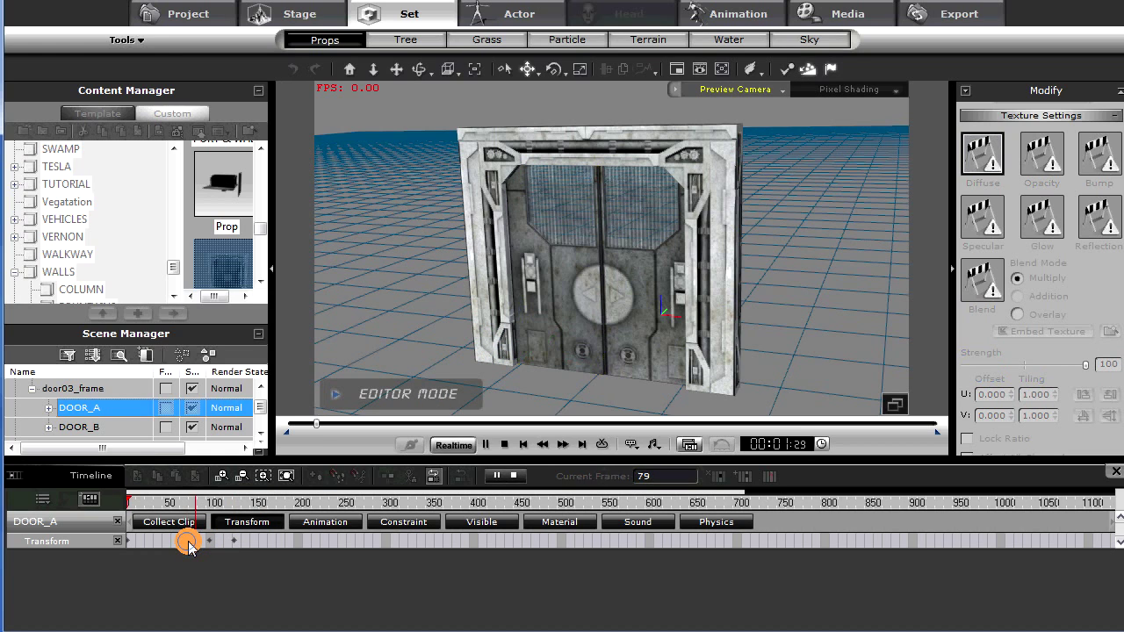
pyautogui.press('space')
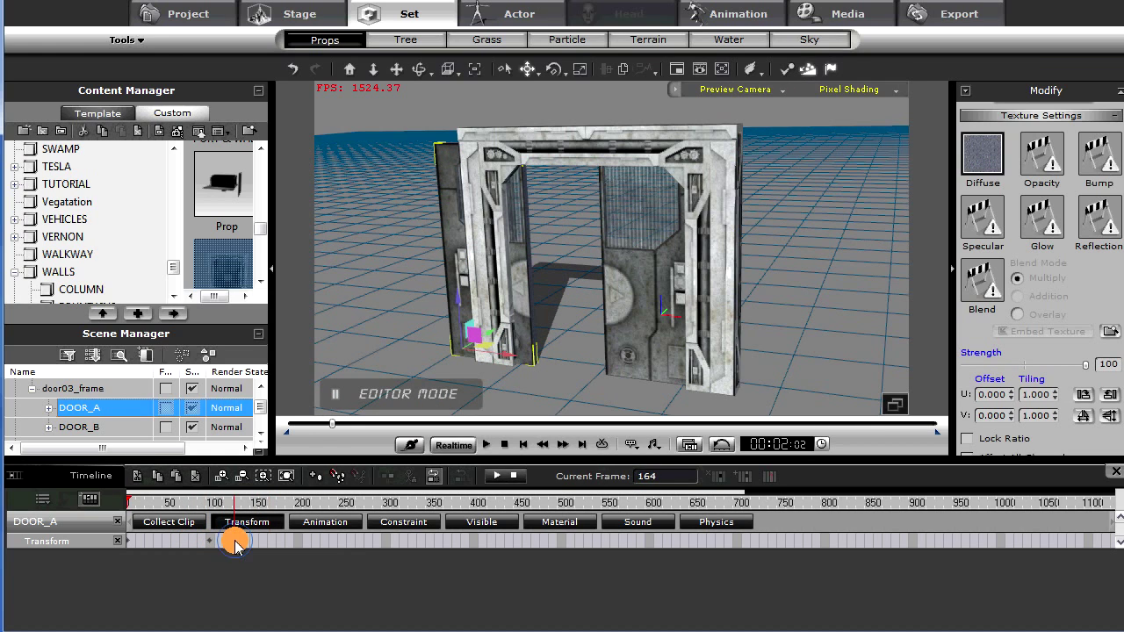
pyautogui.click(207, 539)
pyautogui.press('space')
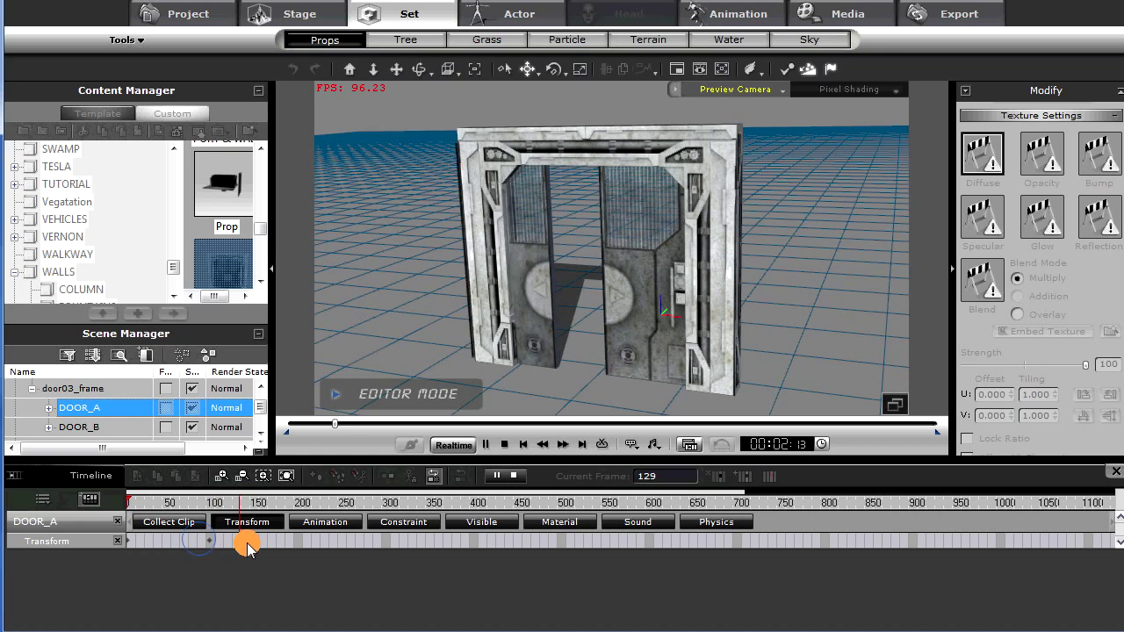
pyautogui.press('space')
pyautogui.click(208, 541)
pyautogui.press('space')
pyautogui.press('space')
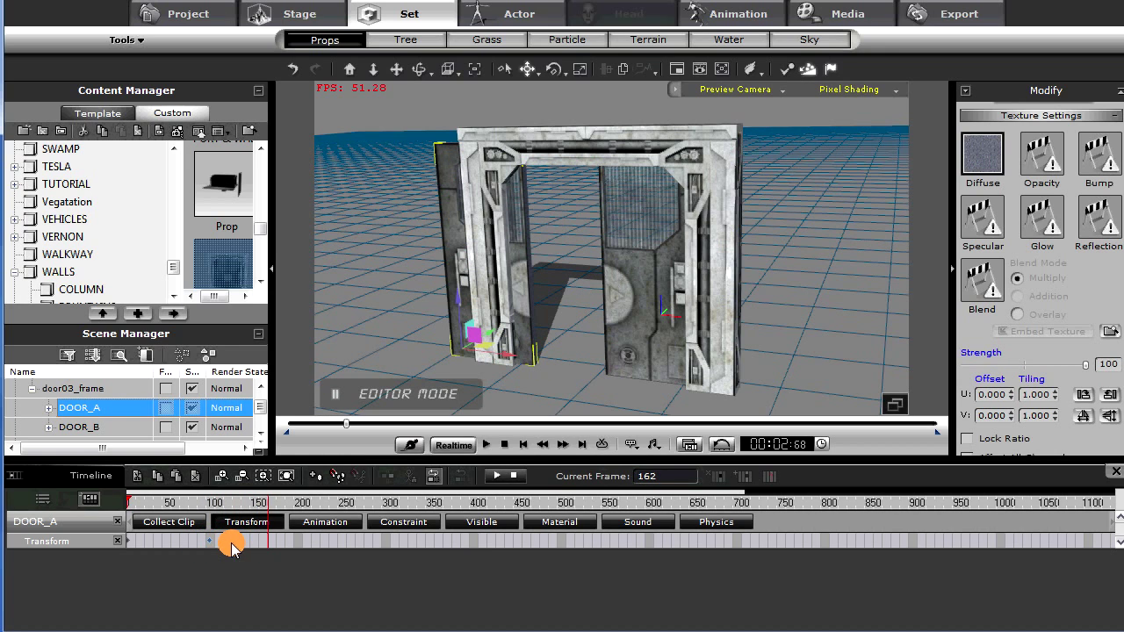
pyautogui.keyDown('ctrl'); pyautogui.click(123, 429); pyautogui.keyUp('ctrl')
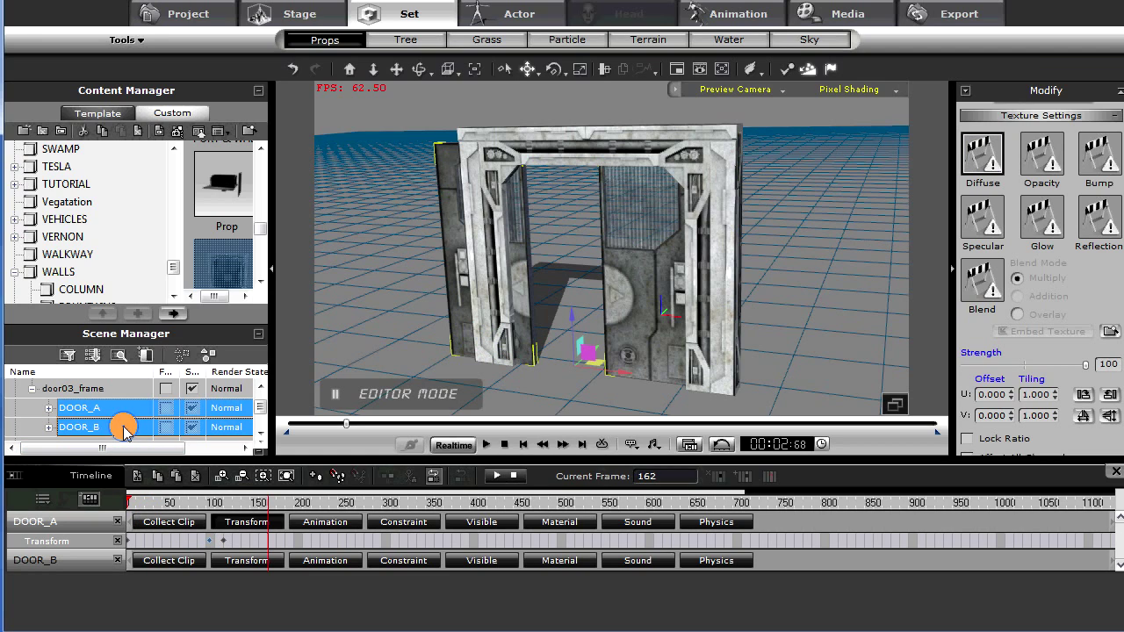
# Step: Key DOOR_B at frames 93 and 111, sliding it open to the right, and preview
pyautogui.click(236, 559)
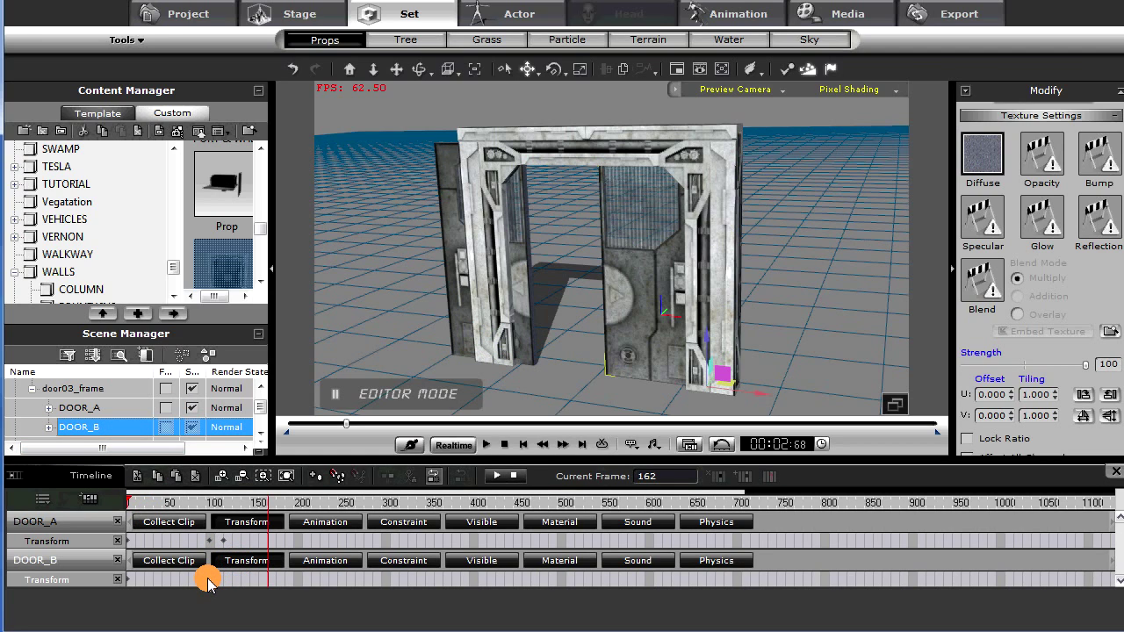
pyautogui.click(208, 580)
pyautogui.click(223, 581)
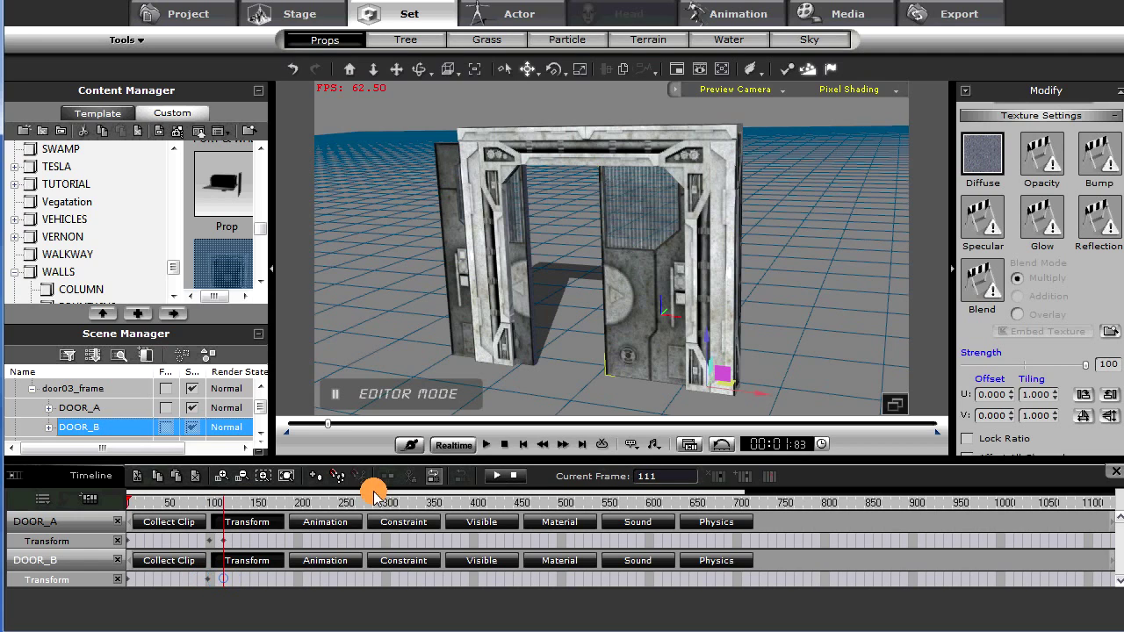
pyautogui.moveTo(760, 392); pyautogui.dragTo(797, 397)
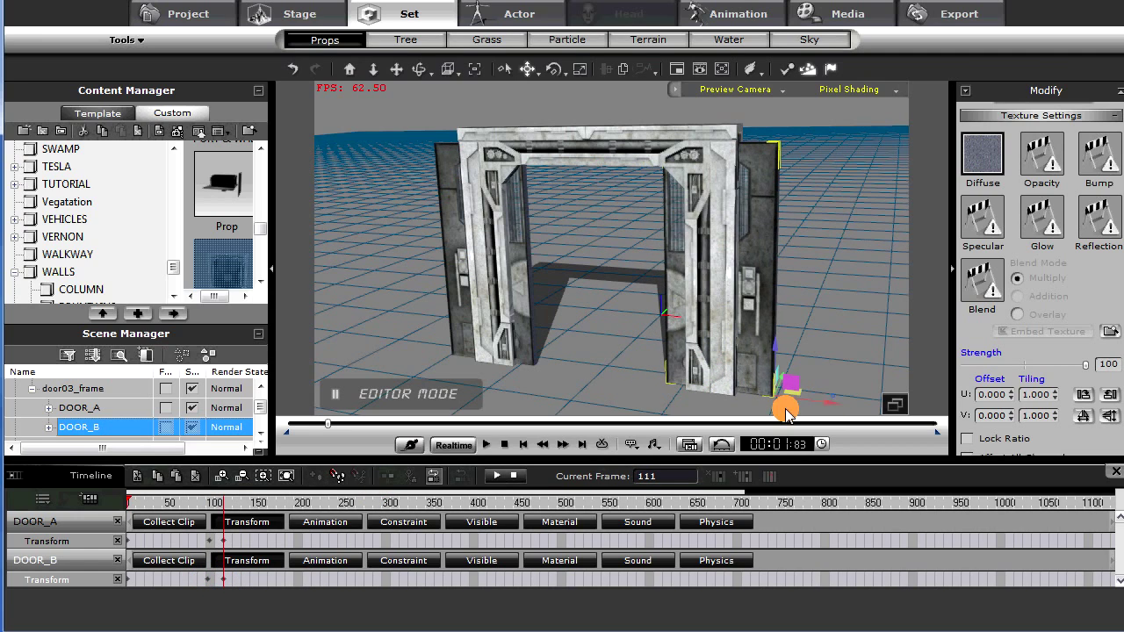
pyautogui.click(195, 580)
pyautogui.press('space')
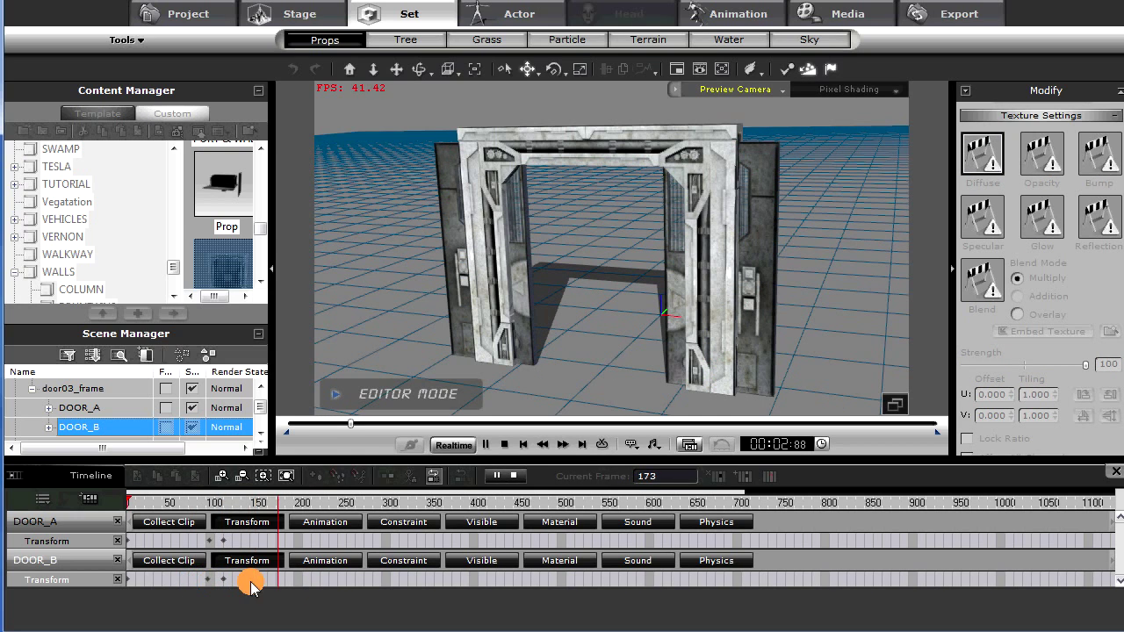
pyautogui.press('space')
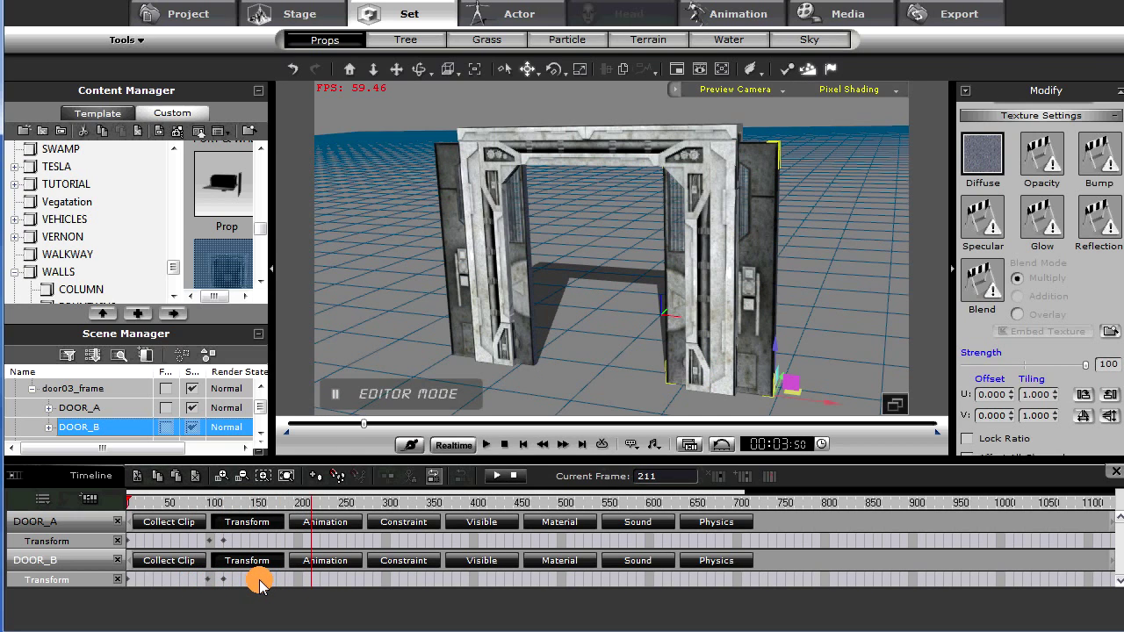
# Step: Drag DOOR_B's closing key to retime it and preview both doors opening and closing
pyautogui.click(262, 542)
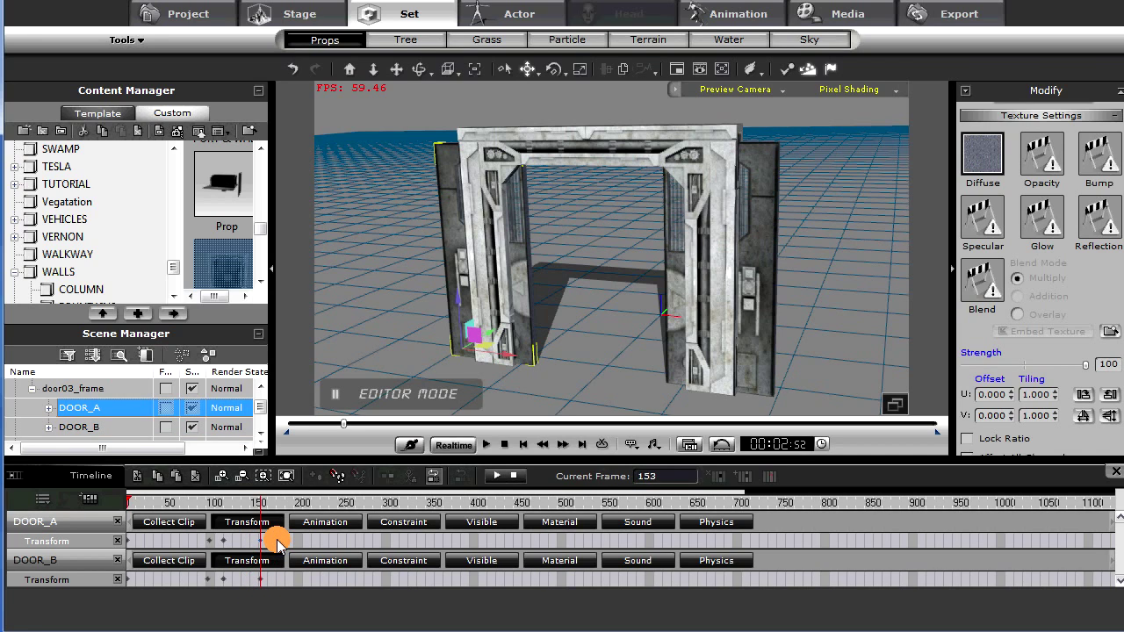
pyautogui.click(211, 545)
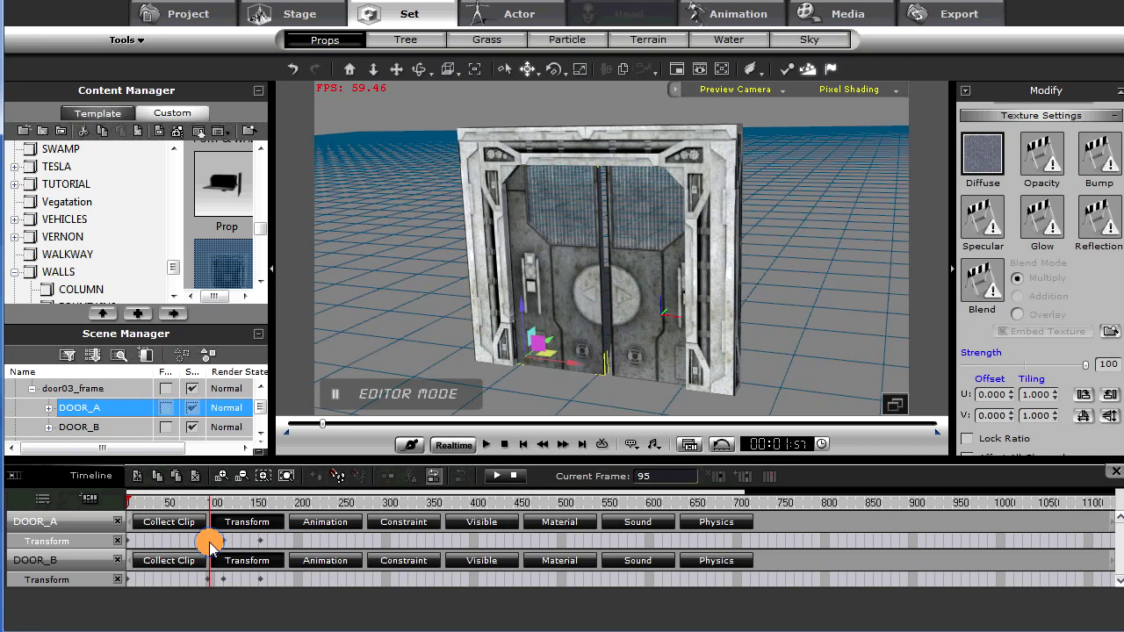
pyautogui.click(275, 544)
pyautogui.click(208, 580)
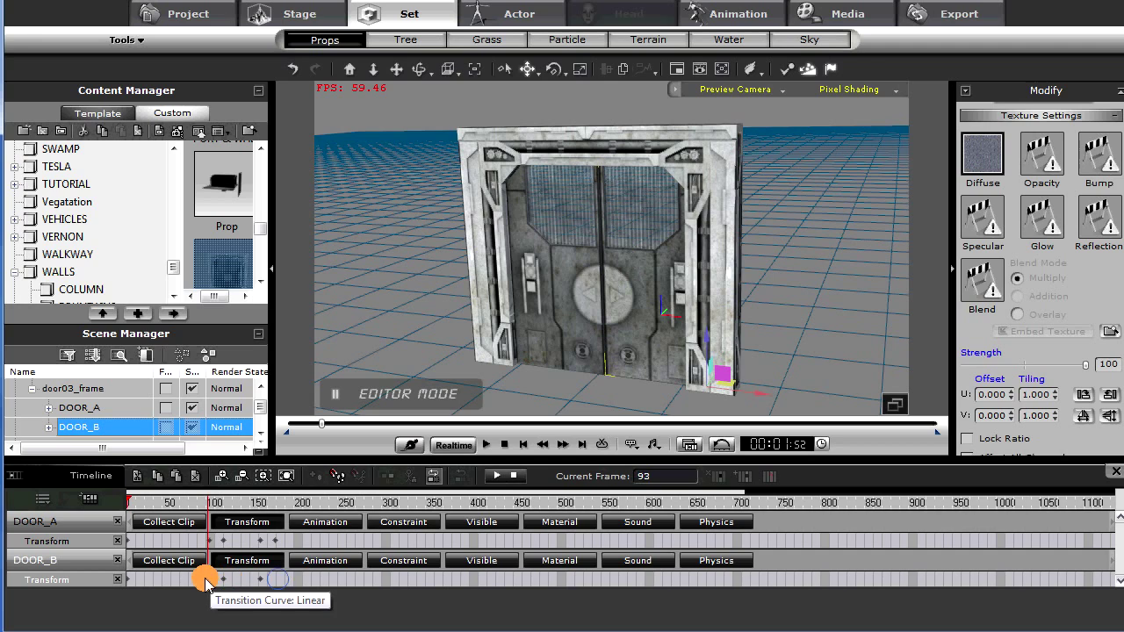
pyautogui.moveTo(207, 582); pyautogui.dragTo(272, 583)
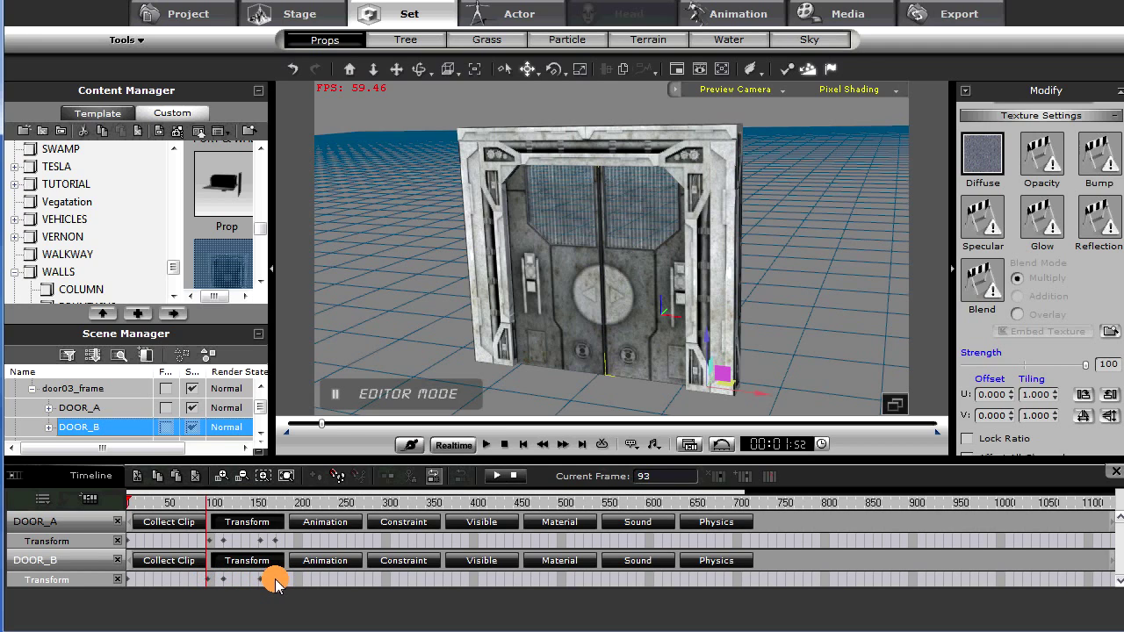
pyautogui.press('space')
pyautogui.click(214, 539)
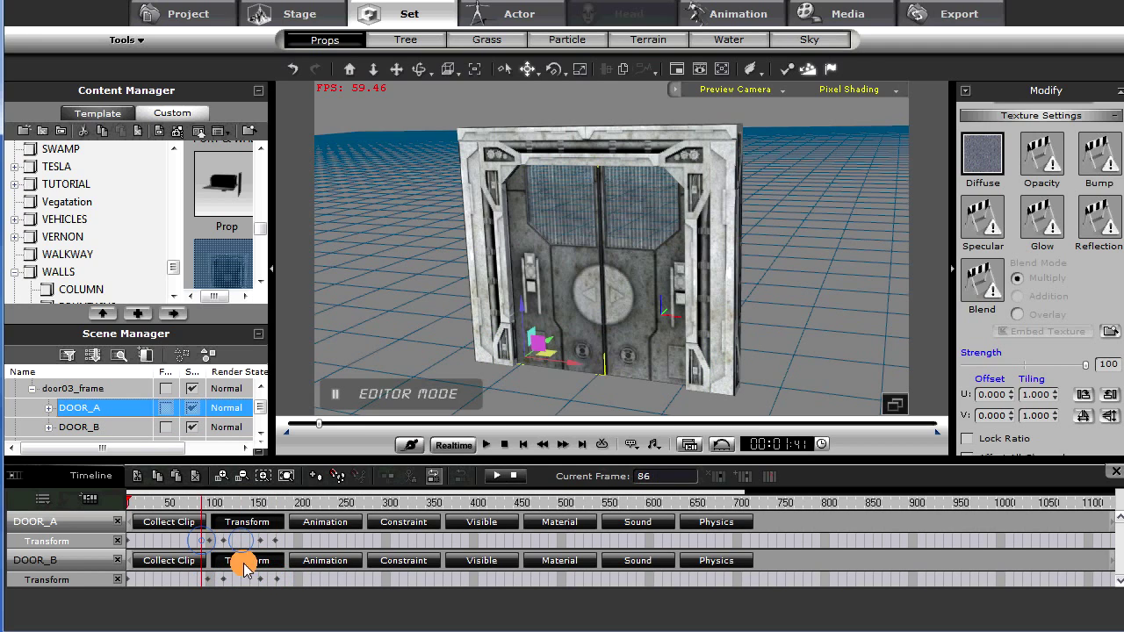
pyautogui.click(194, 533)
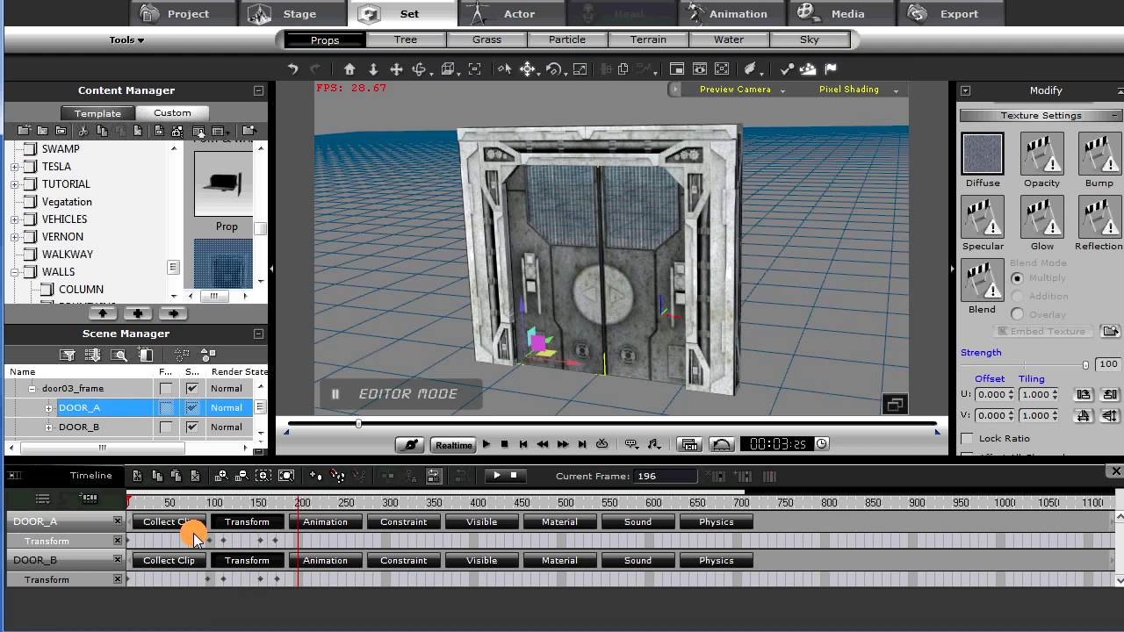
pyautogui.click(502, 445)
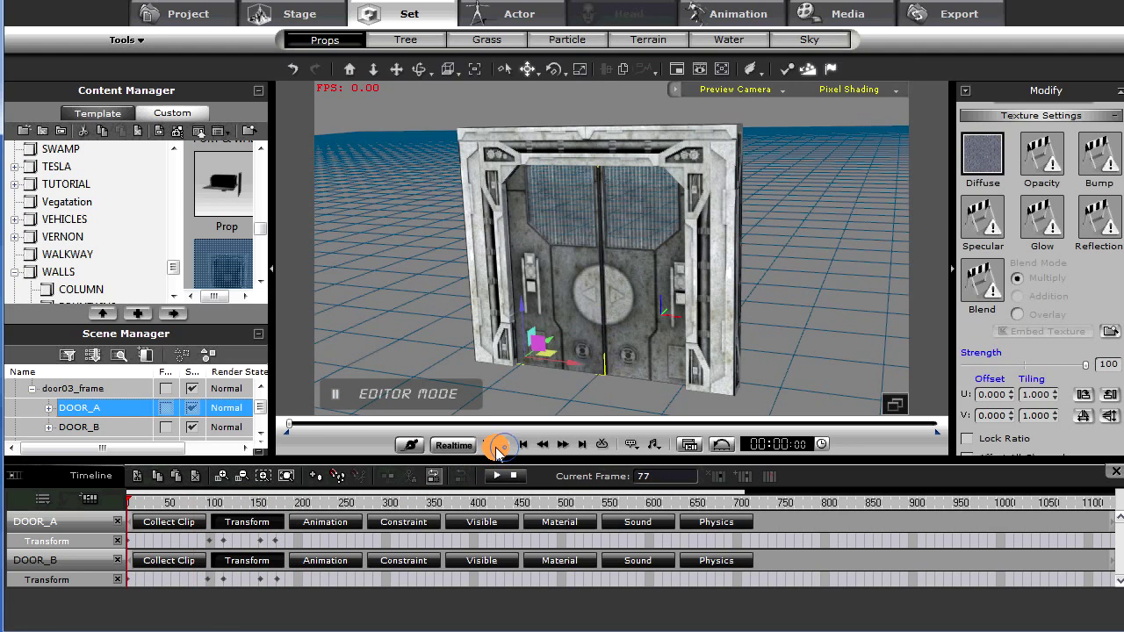
pyautogui.click(486, 445)
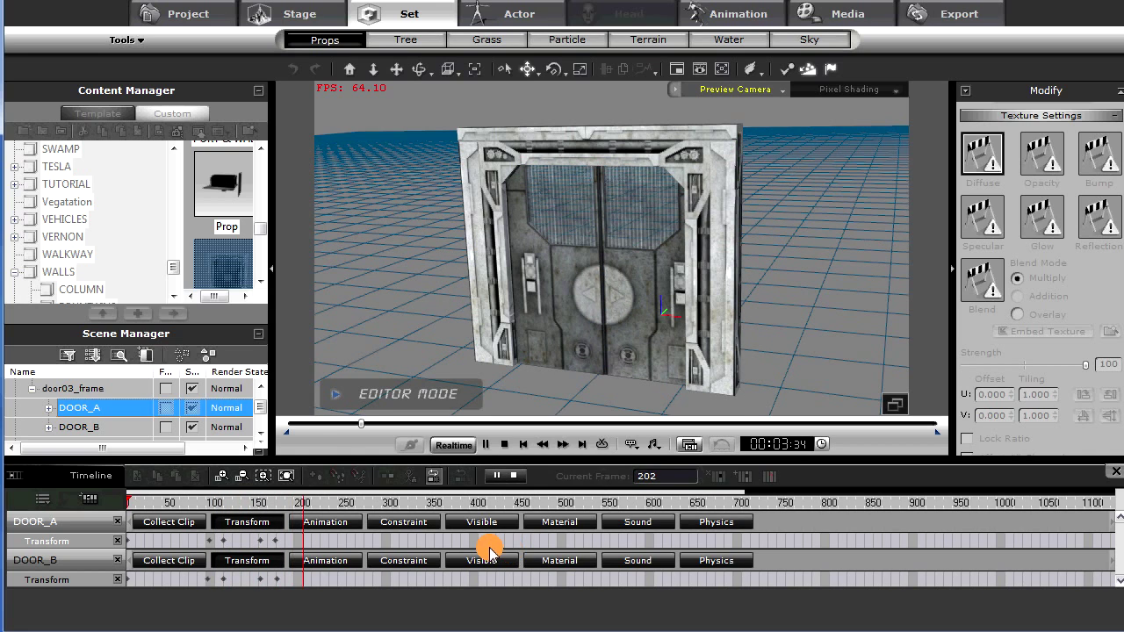
pyautogui.click(235, 543)
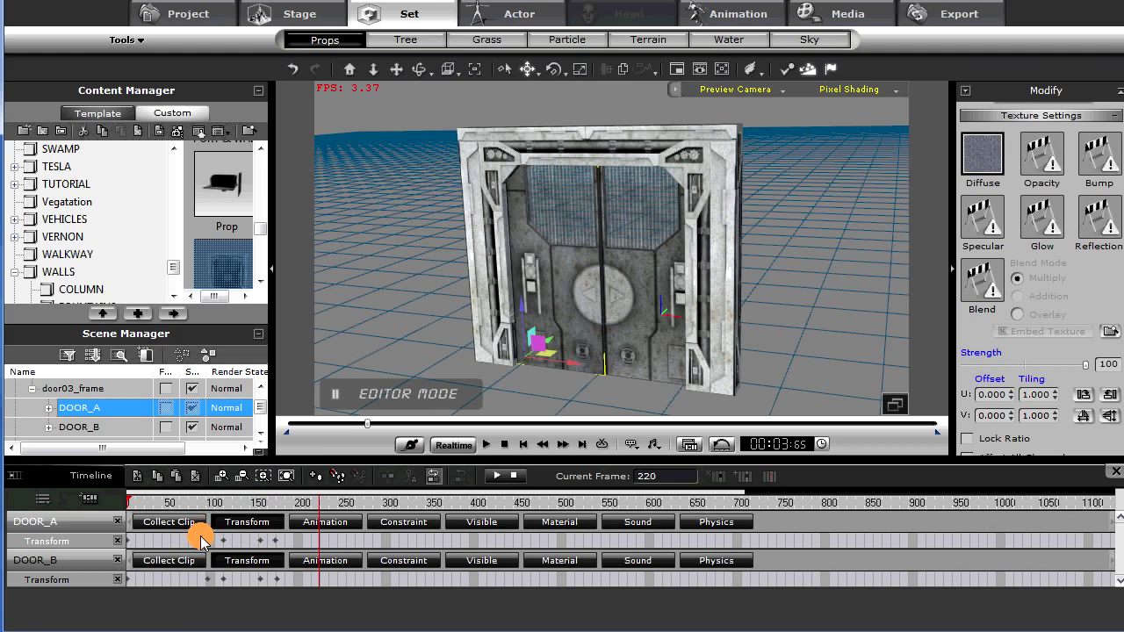
# Step: Copy DOOR_A's Transform keys, paste them onto DOOR_B's track at frame 172, and play back
pyautogui.moveTo(291, 537); pyautogui.dragTo(120, 542)
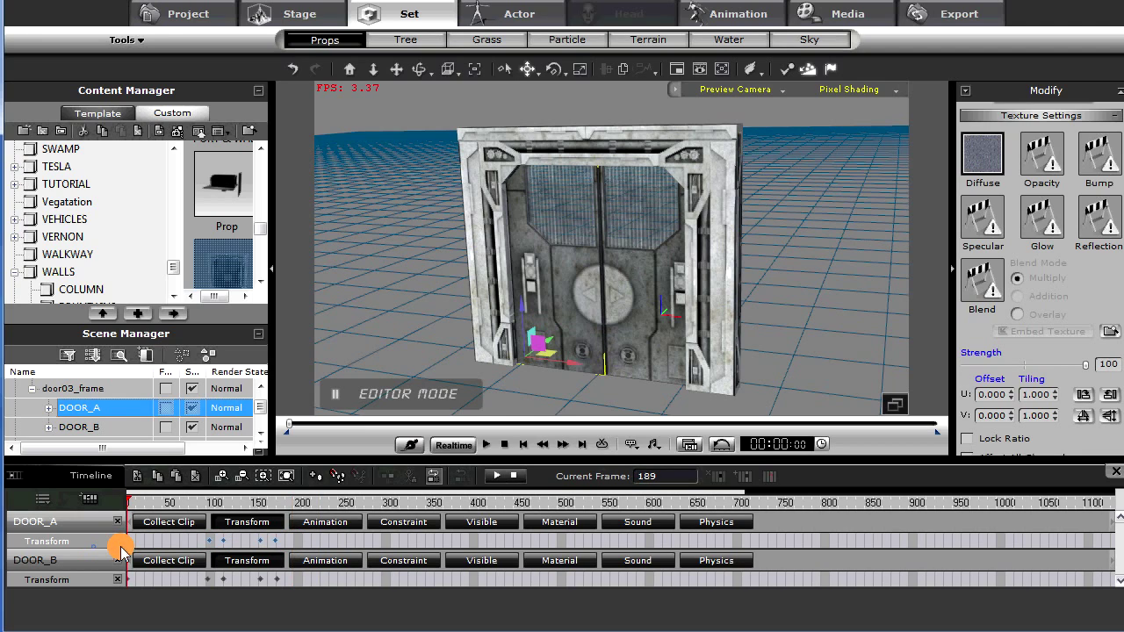
pyautogui.rightClick(274, 541)
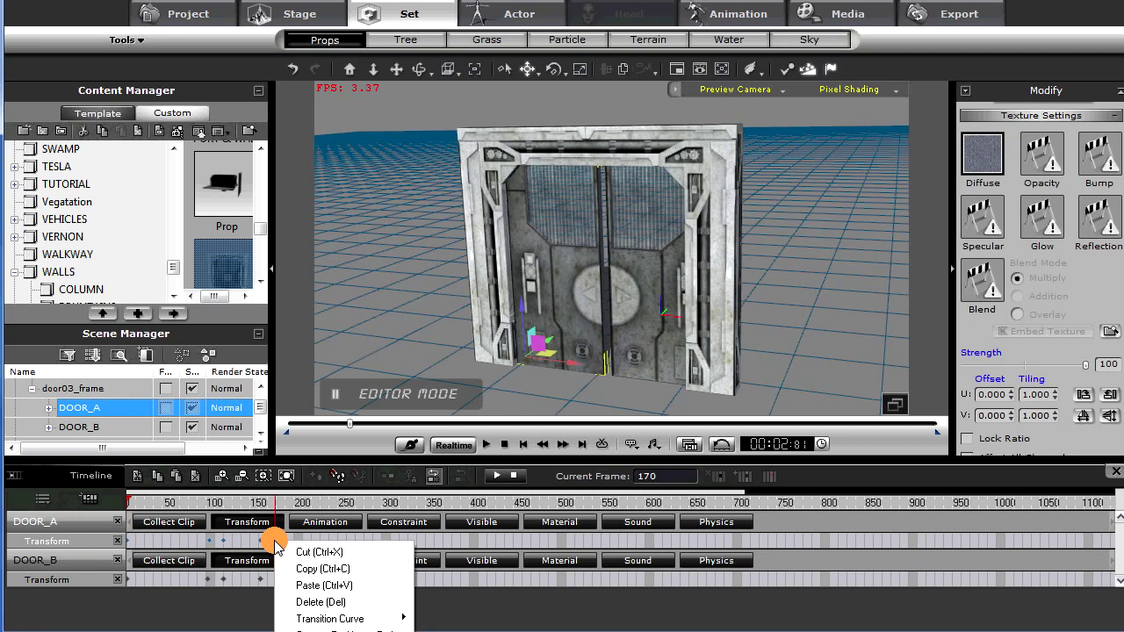
pyautogui.moveTo(371, 619)
pyautogui.click(323, 602)
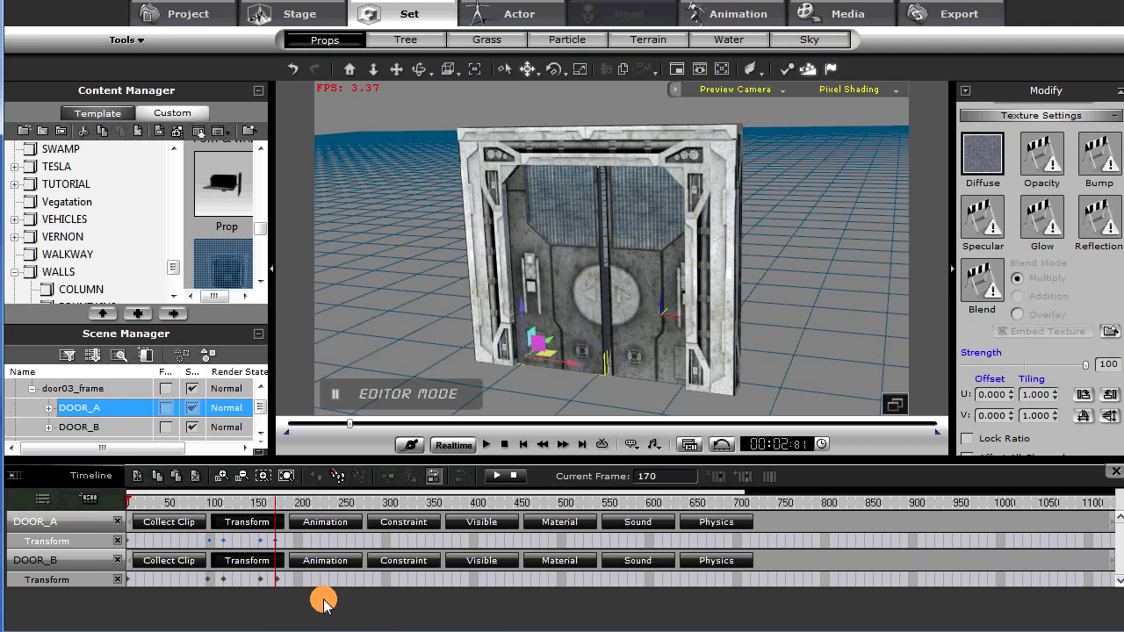
pyautogui.click(96, 582)
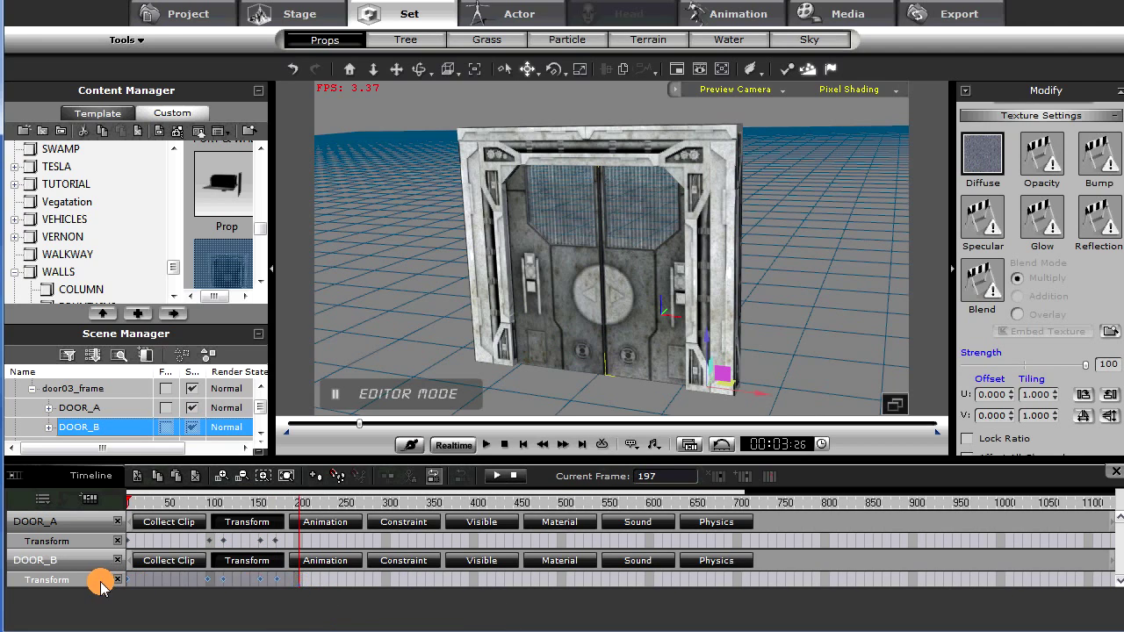
pyautogui.rightClick(277, 579)
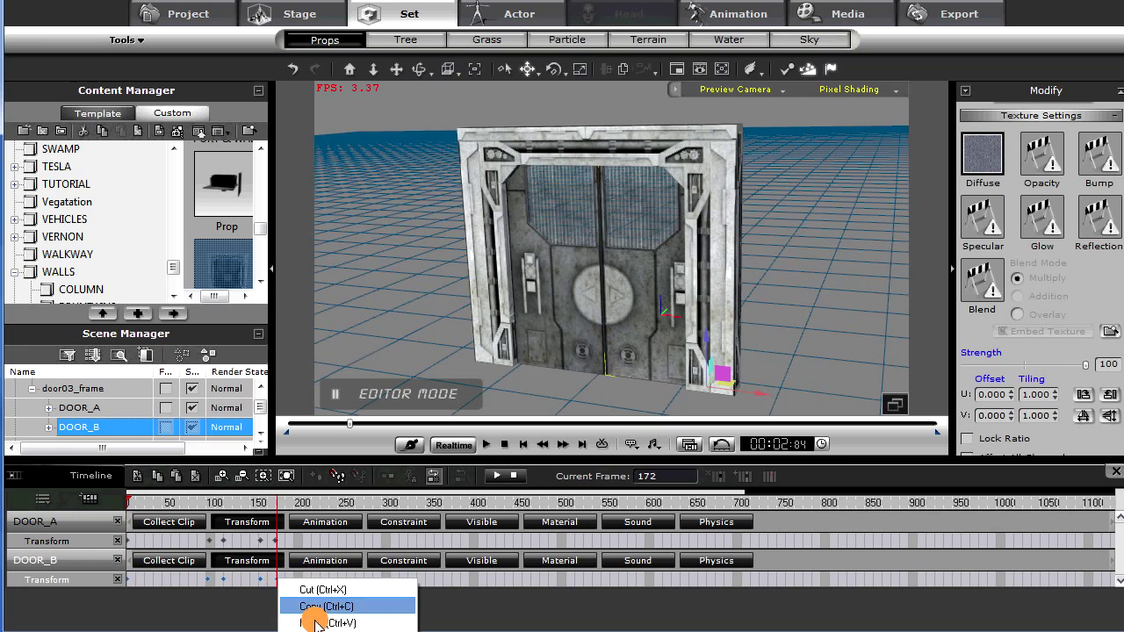
pyautogui.click(292, 621)
pyautogui.click(180, 575)
pyautogui.press('space')
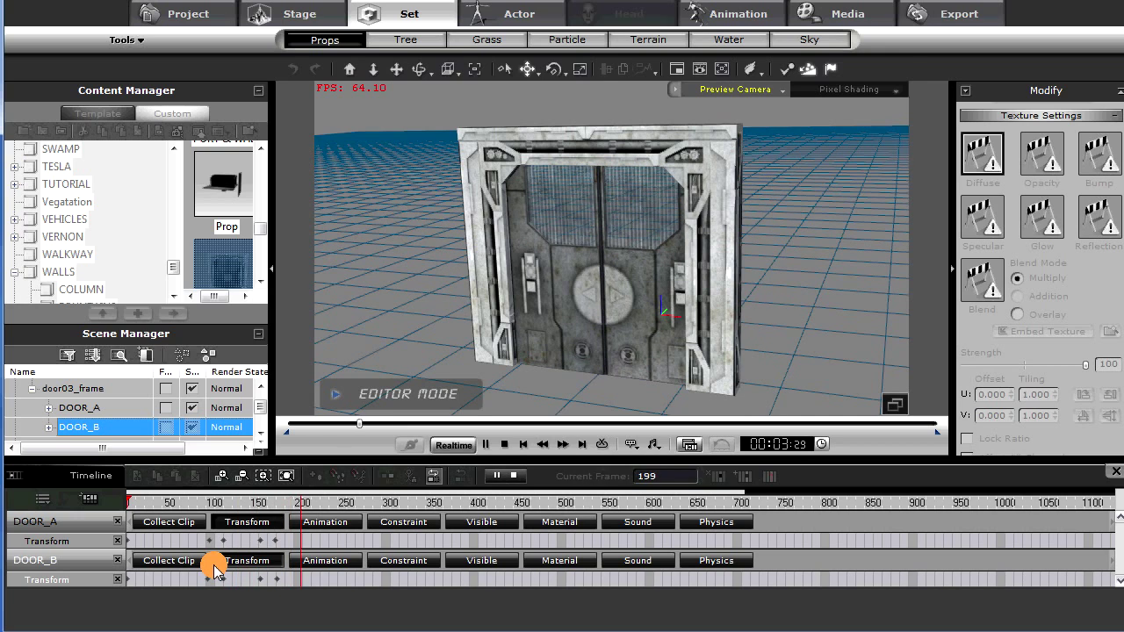
pyautogui.press('space')
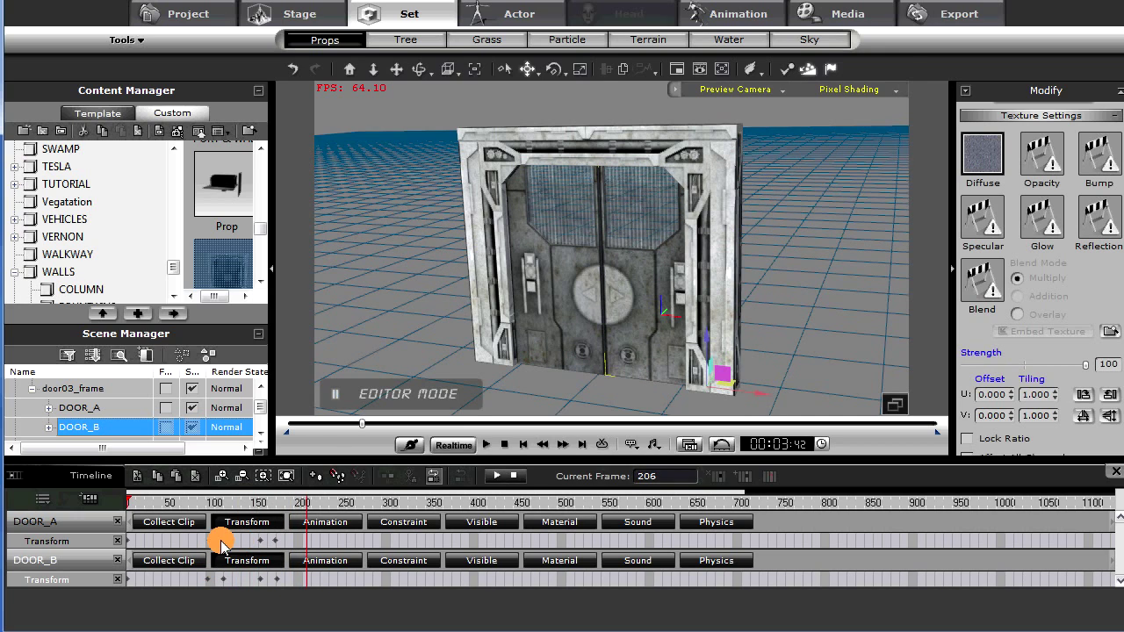
# Step: Add a Collect Clip track to DOOR_A and mark the collected range on it
pyautogui.click(158, 522)
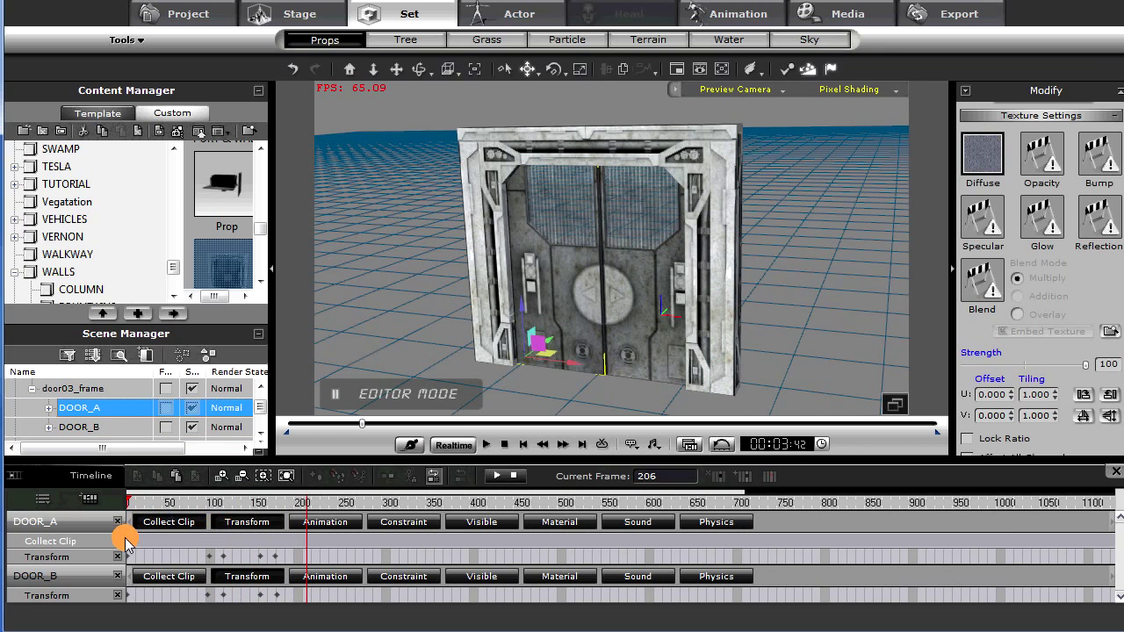
pyautogui.click(283, 545)
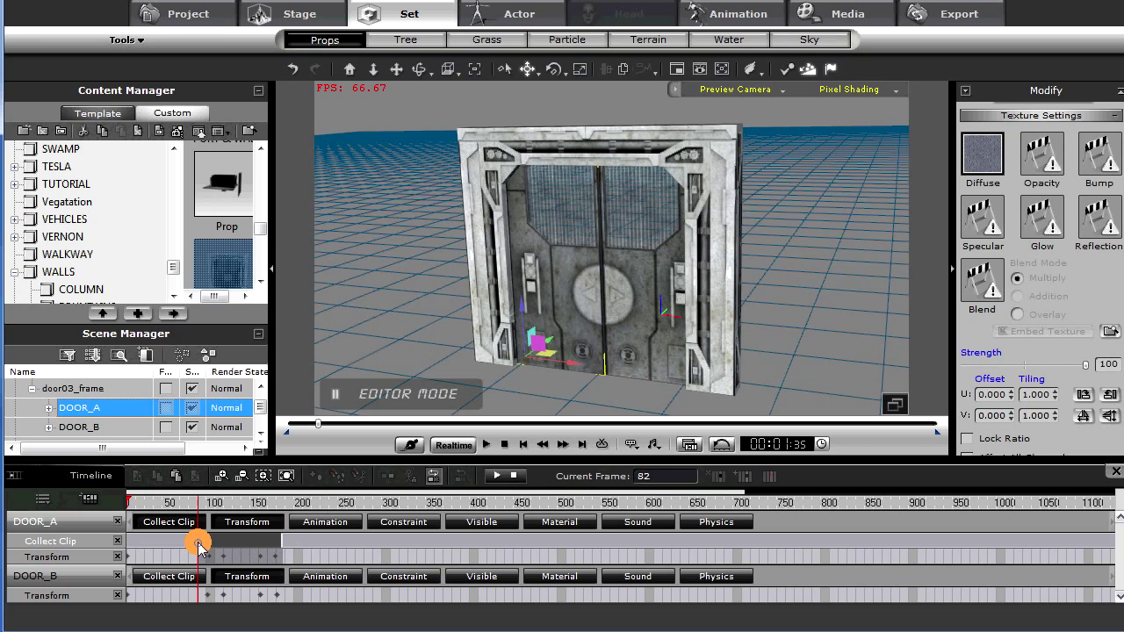
# Step: Add the collected range to the motion library as the OPEN & CLOSE DOOR perform clip
pyautogui.rightClick(217, 542)
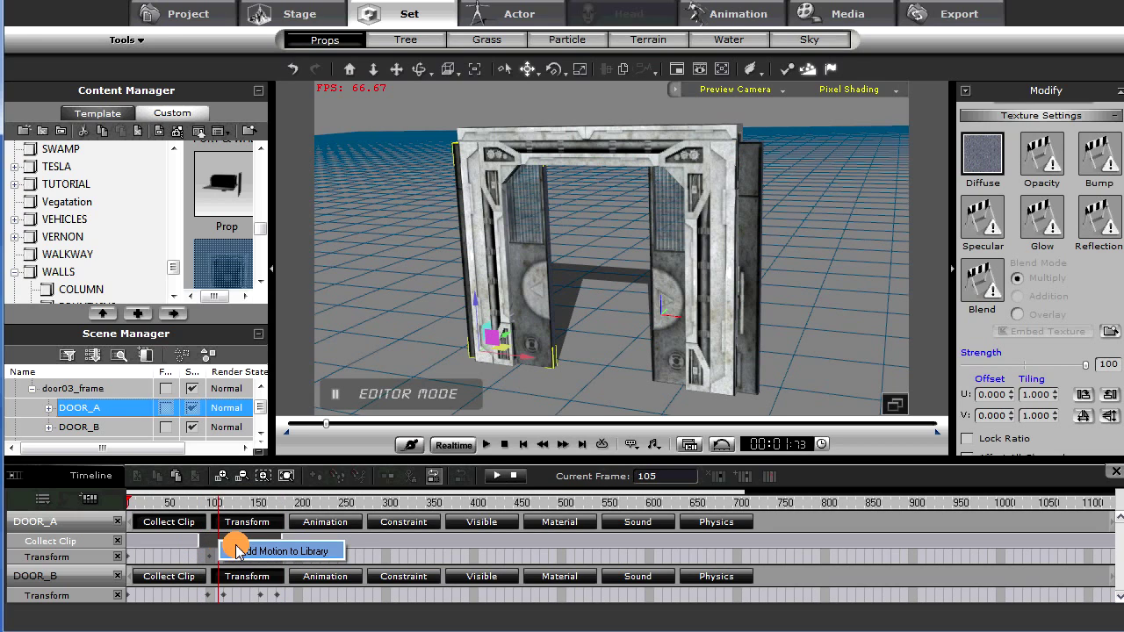
pyautogui.click(255, 552)
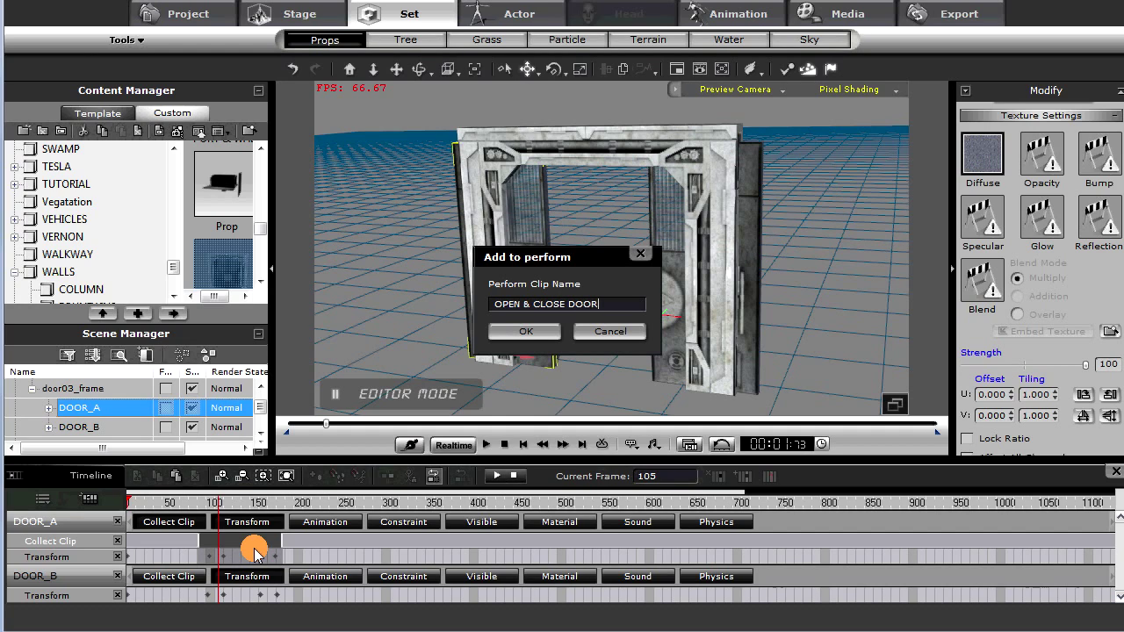
pyautogui.click(527, 332)
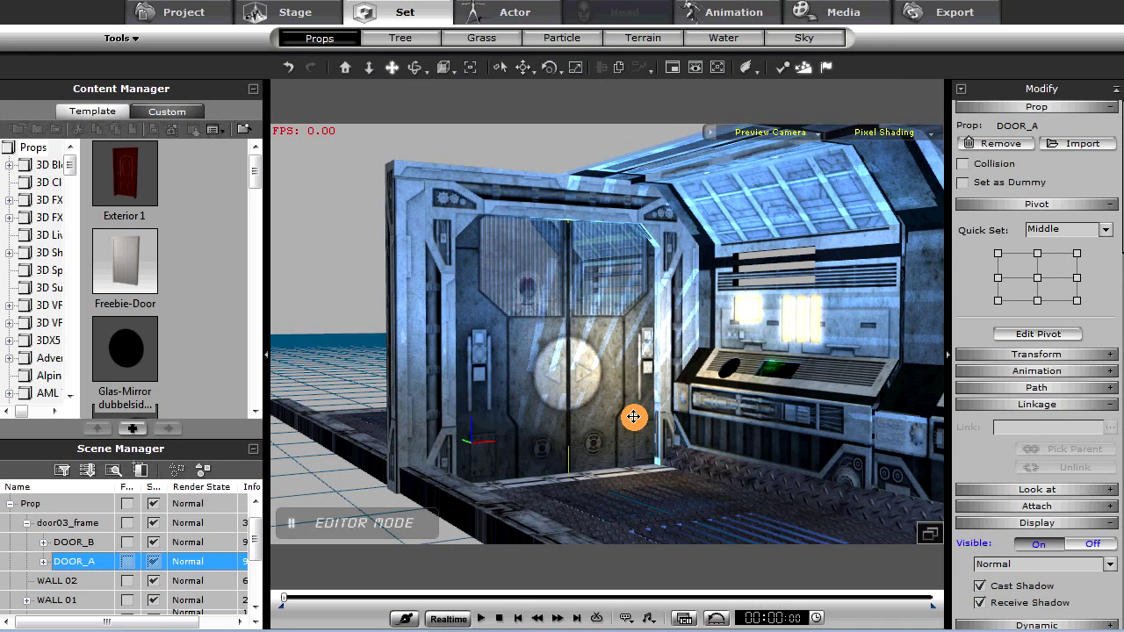
pyautogui.moveTo(602, 409); pyautogui.dragTo(665, 337, button='right')
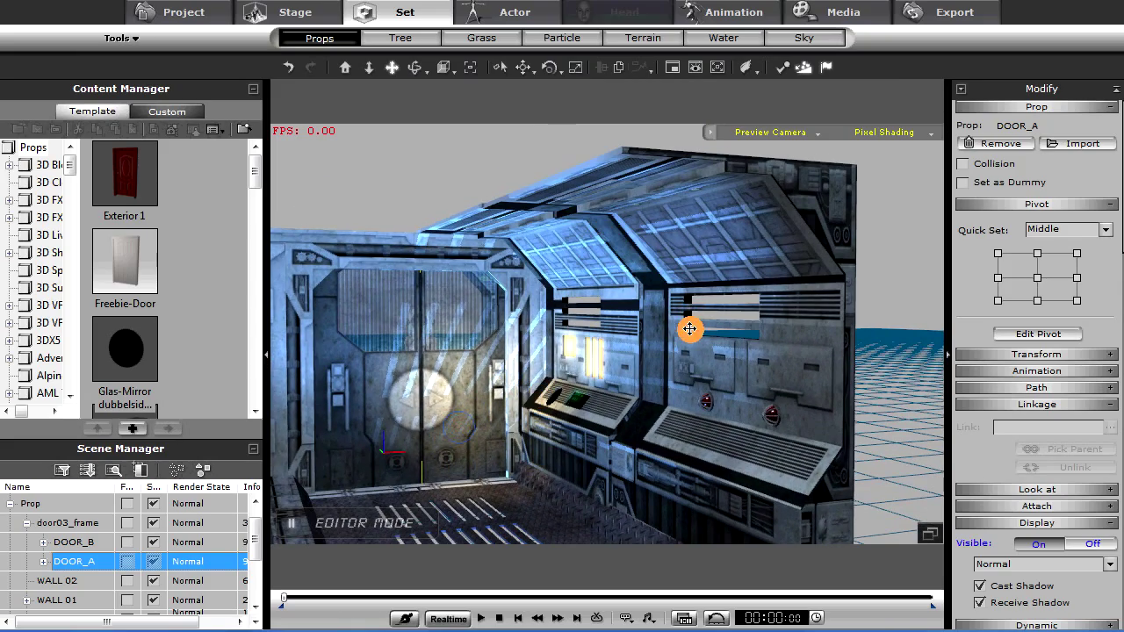
# Step: Frame a close, angled view of the door in the corridor and play the scene
pyautogui.moveTo(700, 303)
pyautogui.mouseDown(button='right')
pyautogui.moveTo(673, 302)
pyautogui.moveTo(674, 293)
pyautogui.moveTo(697, 323)
pyautogui.mouseUp(button='right')
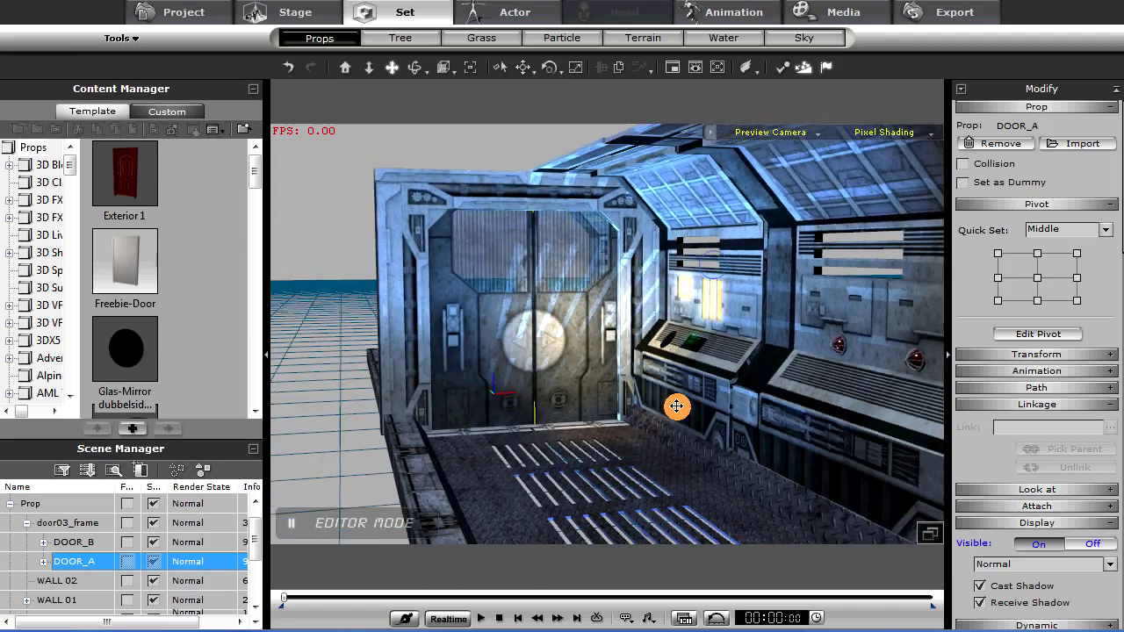
pyautogui.moveTo(677, 405); pyautogui.dragTo(602, 489, button='right')
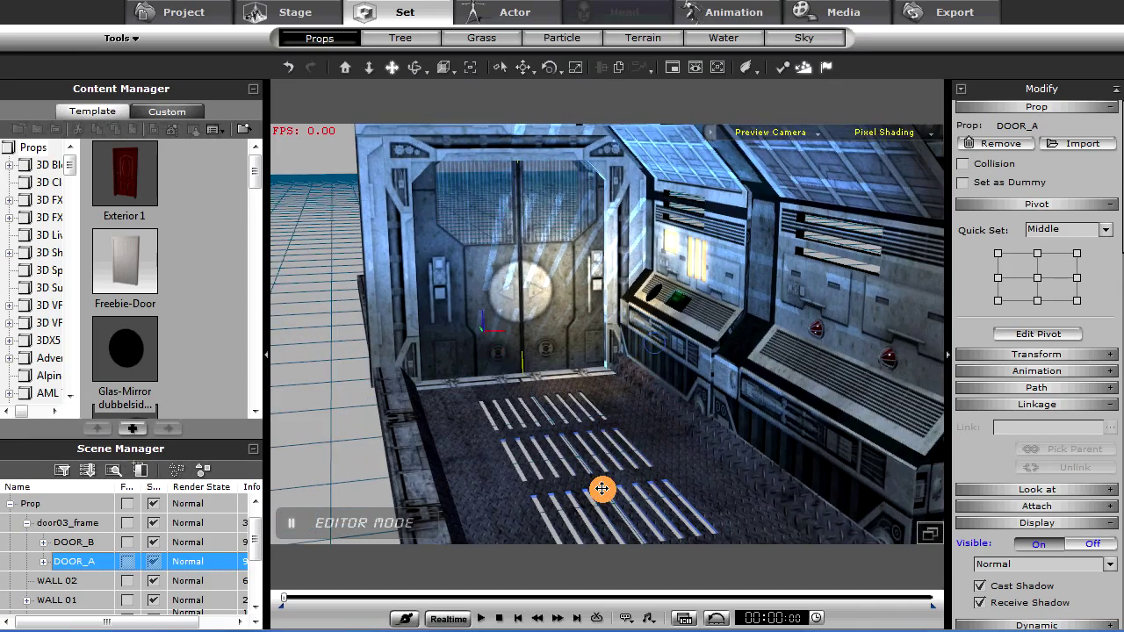
pyautogui.moveTo(567, 454); pyautogui.dragTo(547, 398, button='right')
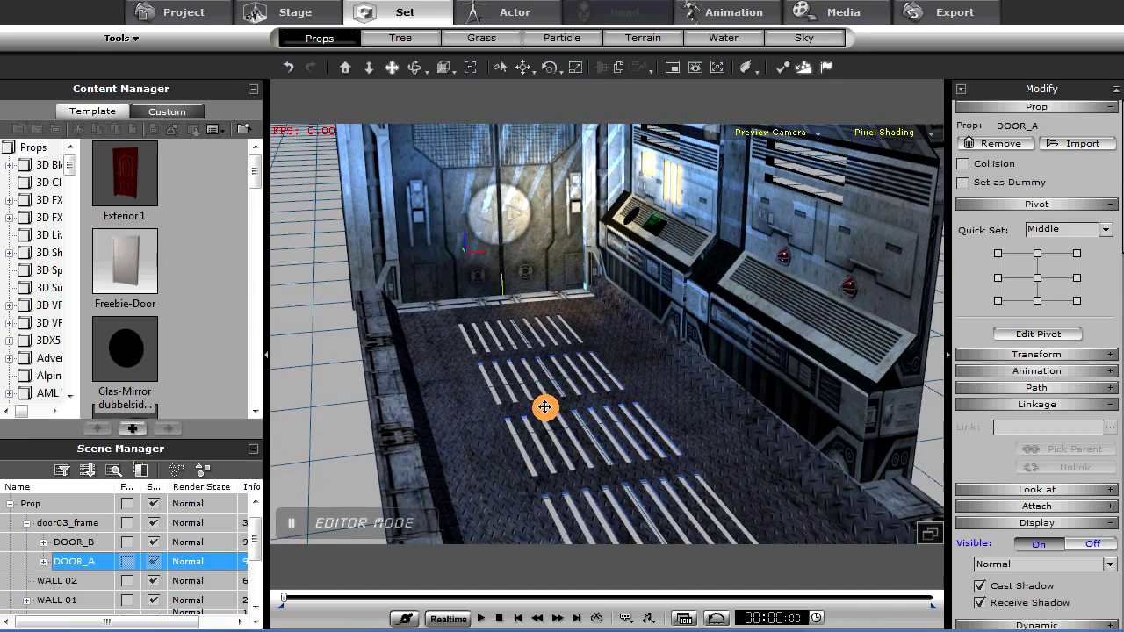
pyautogui.scroll(-3, 535, 369)
pyautogui.moveTo(590, 401); pyautogui.dragTo(596, 276, button='right')
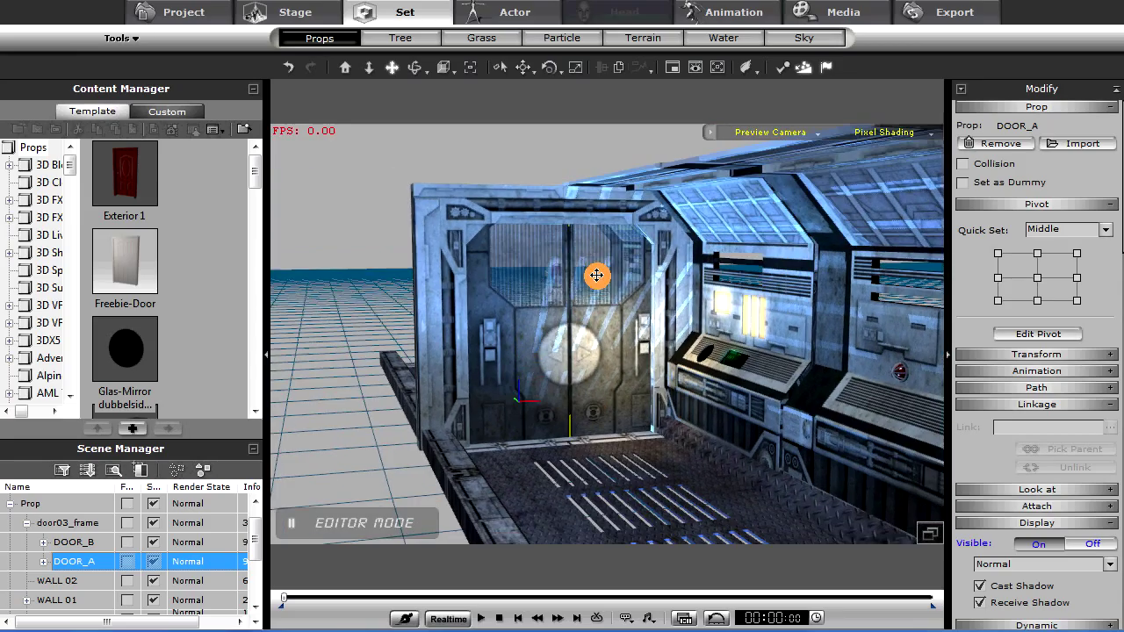
pyautogui.moveTo(591, 326); pyautogui.dragTo(288, 378, button='right')
pyautogui.moveTo(864, 342); pyautogui.dragTo(623, 401, button='right')
pyautogui.press('space')
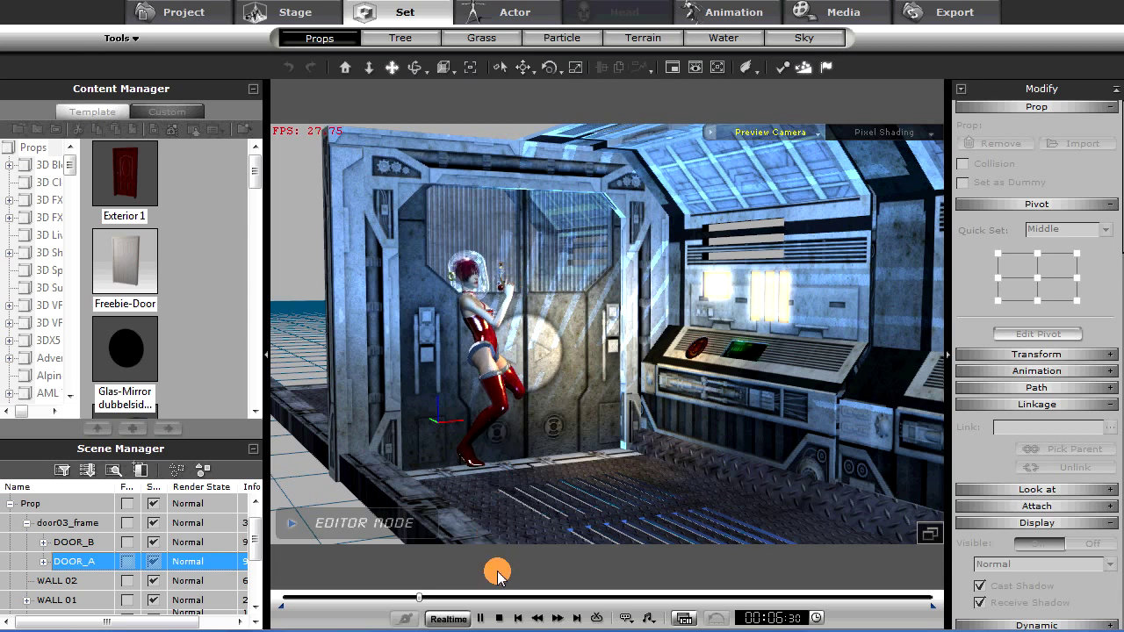
# Step: Stop and rewind playback, then apply the OPEN & CLOSE perform to DOOR_B
pyautogui.click(482, 618)
pyautogui.click(496, 618)
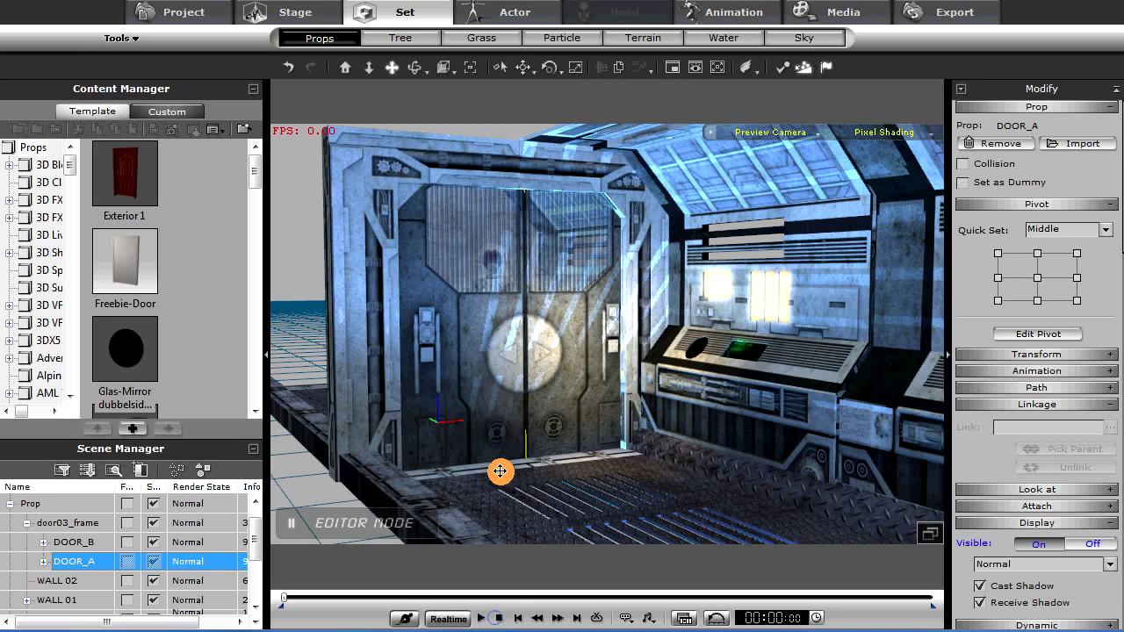
pyautogui.moveTo(487, 445); pyautogui.dragTo(574, 393, button='middle')
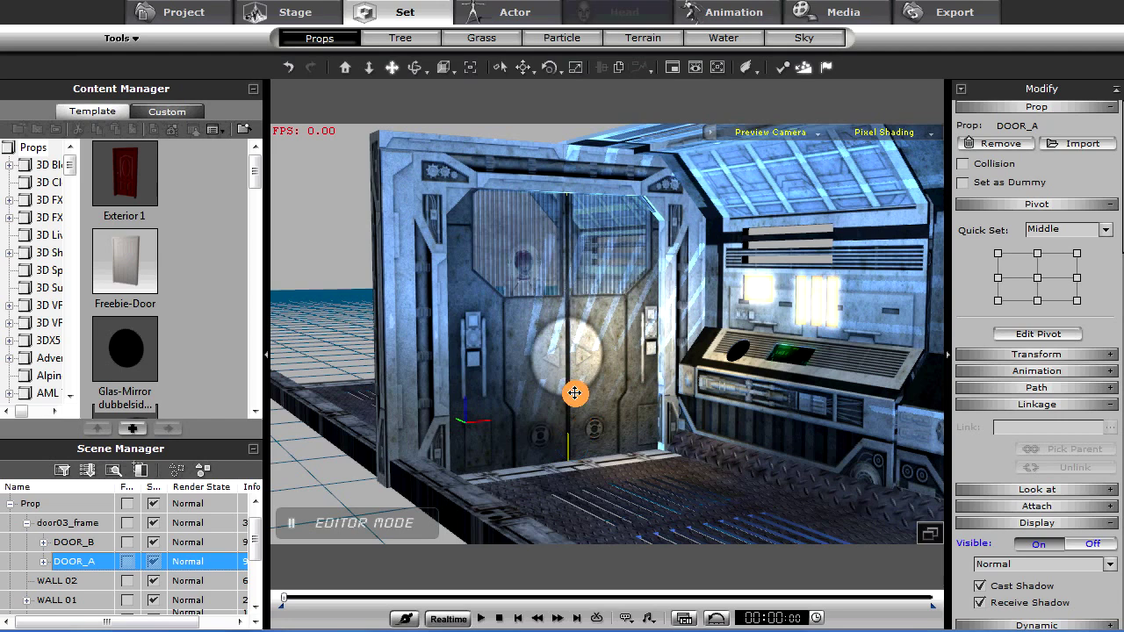
pyautogui.click(83, 544)
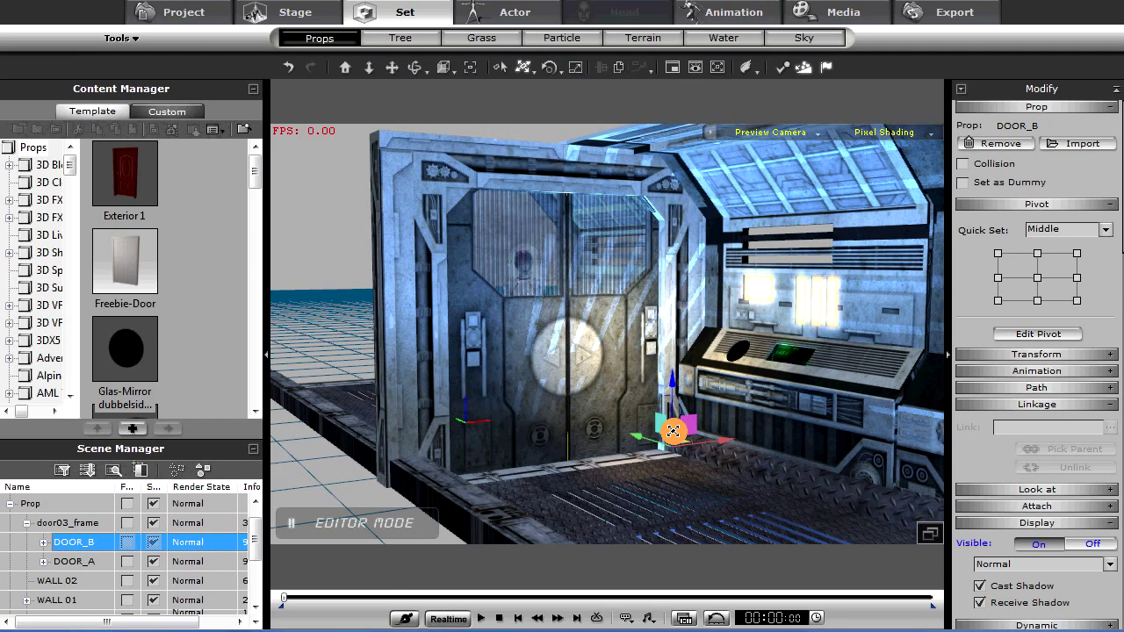
pyautogui.press('space')
pyautogui.rightClick(692, 424)
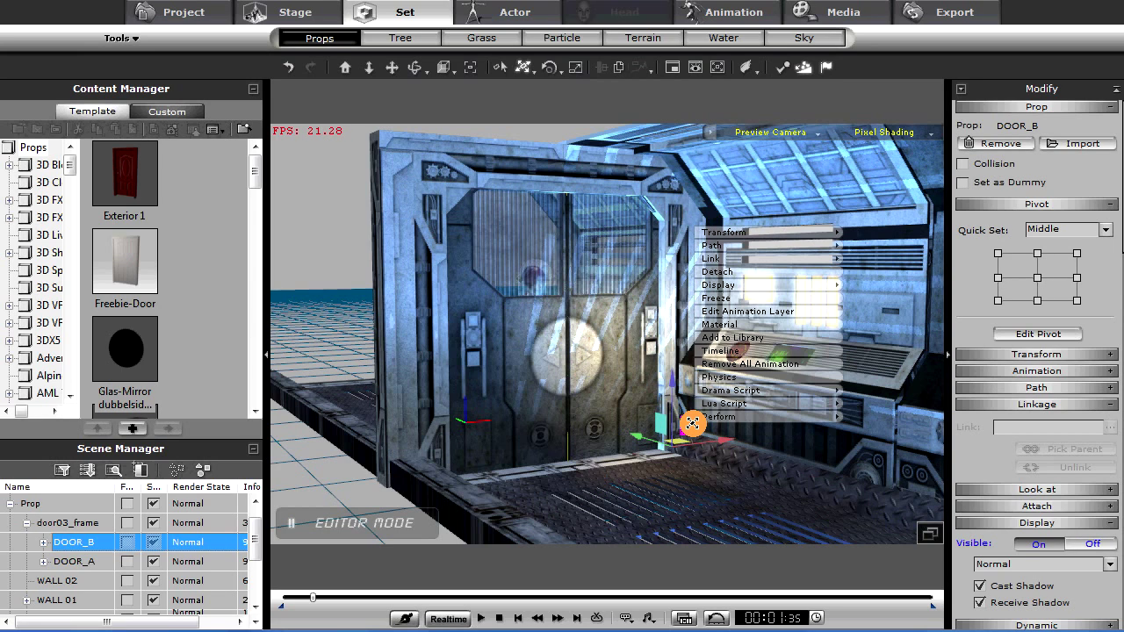
pyautogui.moveTo(707, 417)
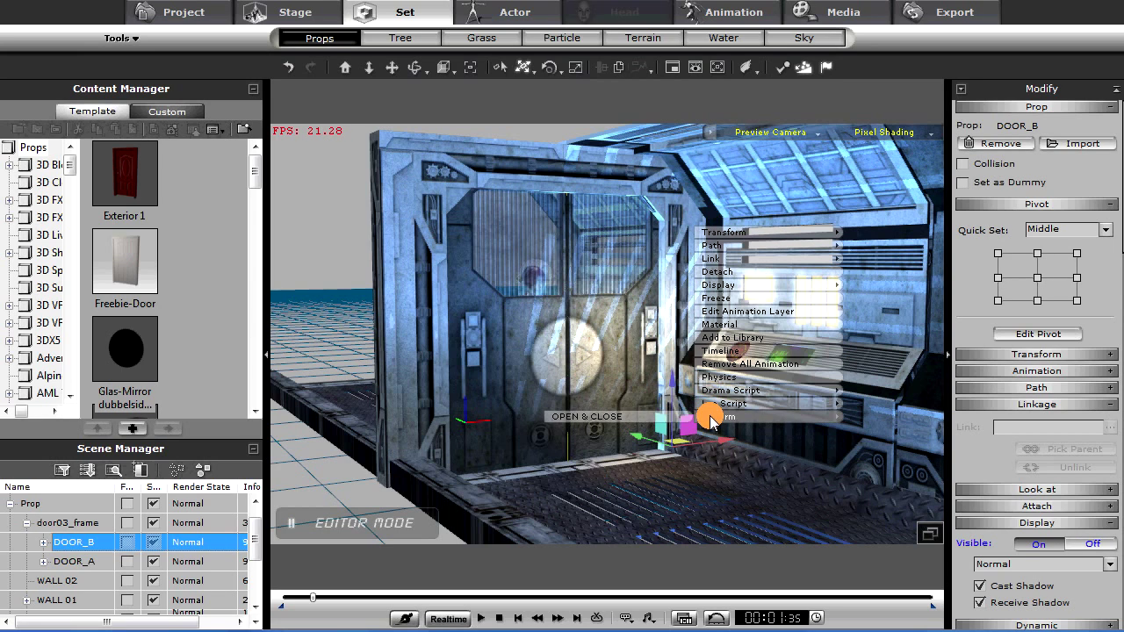
pyautogui.click(597, 417)
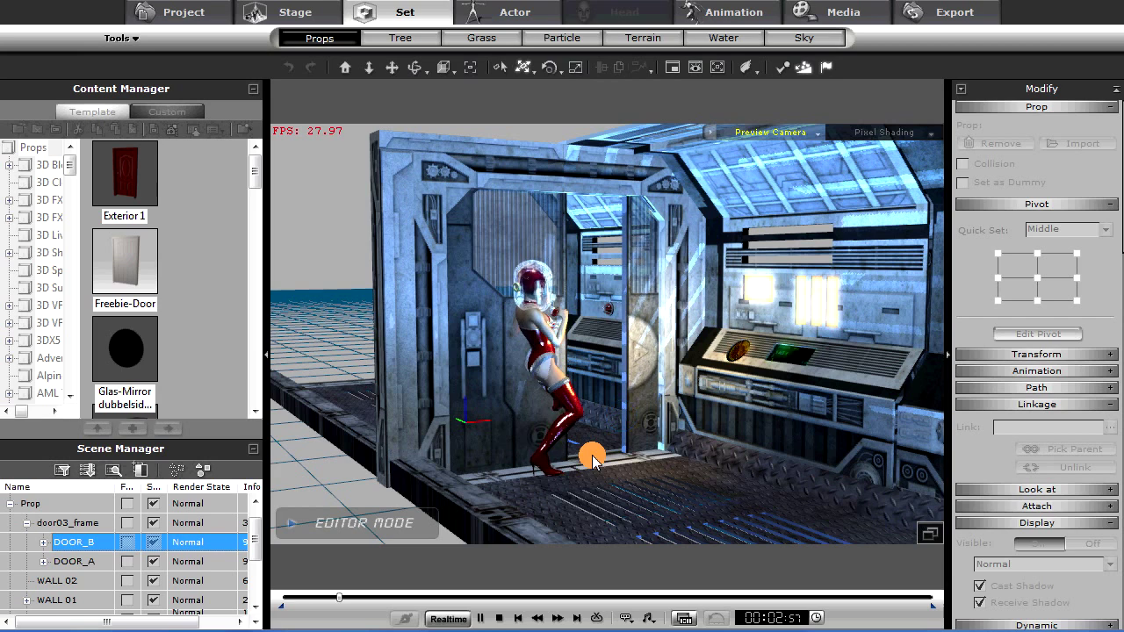
# Step: Apply the OPEN & CLOSE perform to DOOR_A as well and show the timeline
pyautogui.click(500, 618)
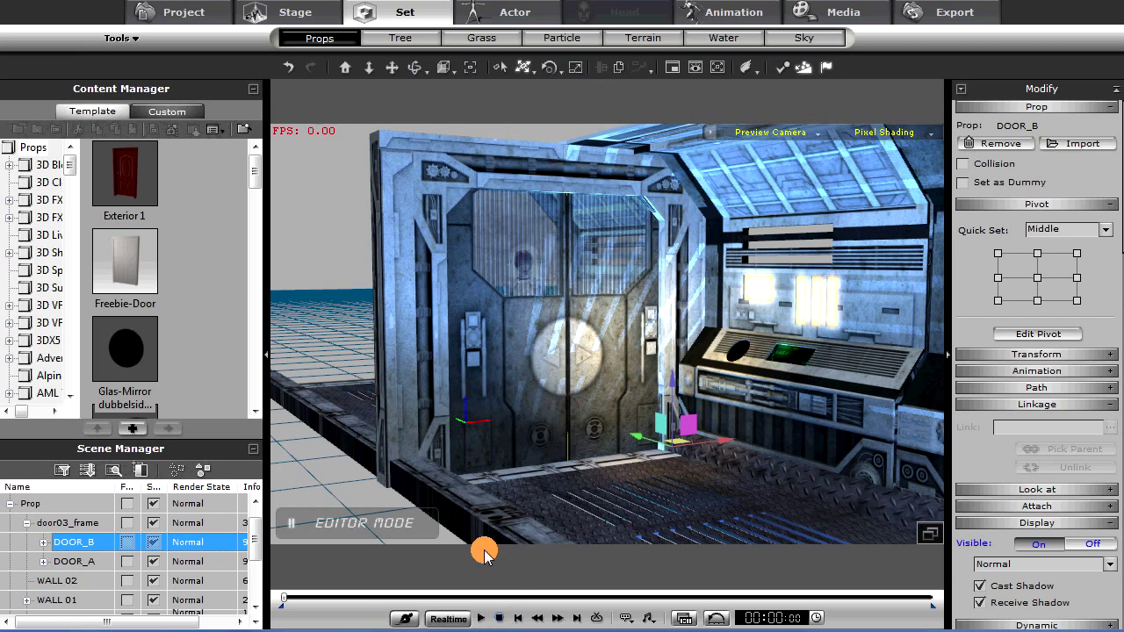
pyautogui.click(72, 562)
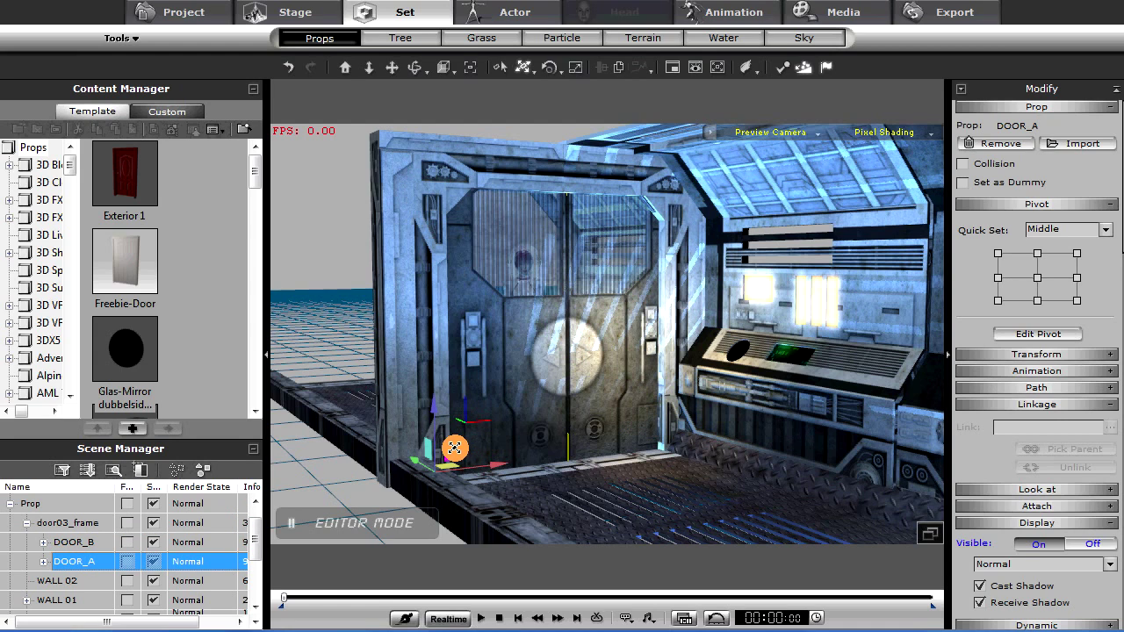
pyautogui.moveTo(286, 601); pyautogui.dragTo(315, 602)
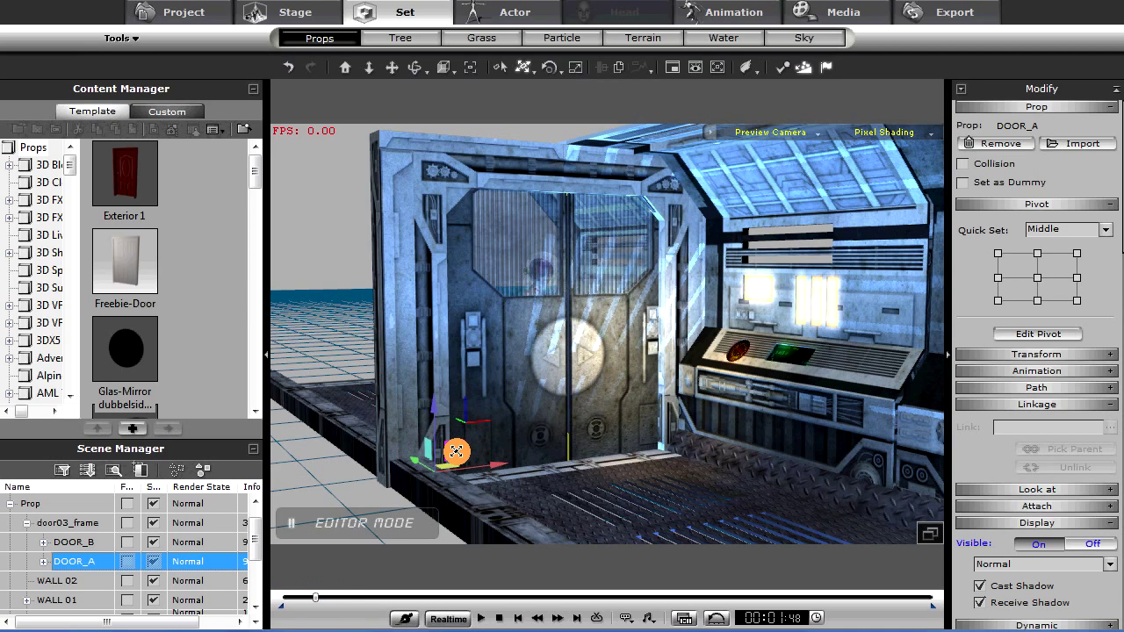
pyautogui.rightClick(455, 452)
pyautogui.moveTo(538, 451)
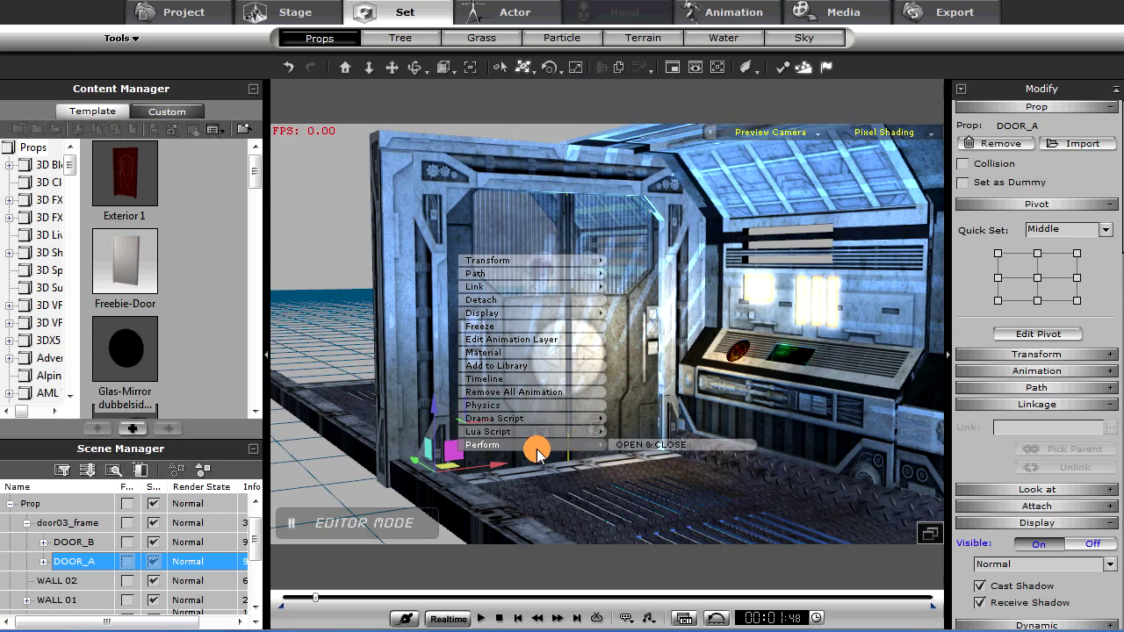
pyautogui.click(624, 445)
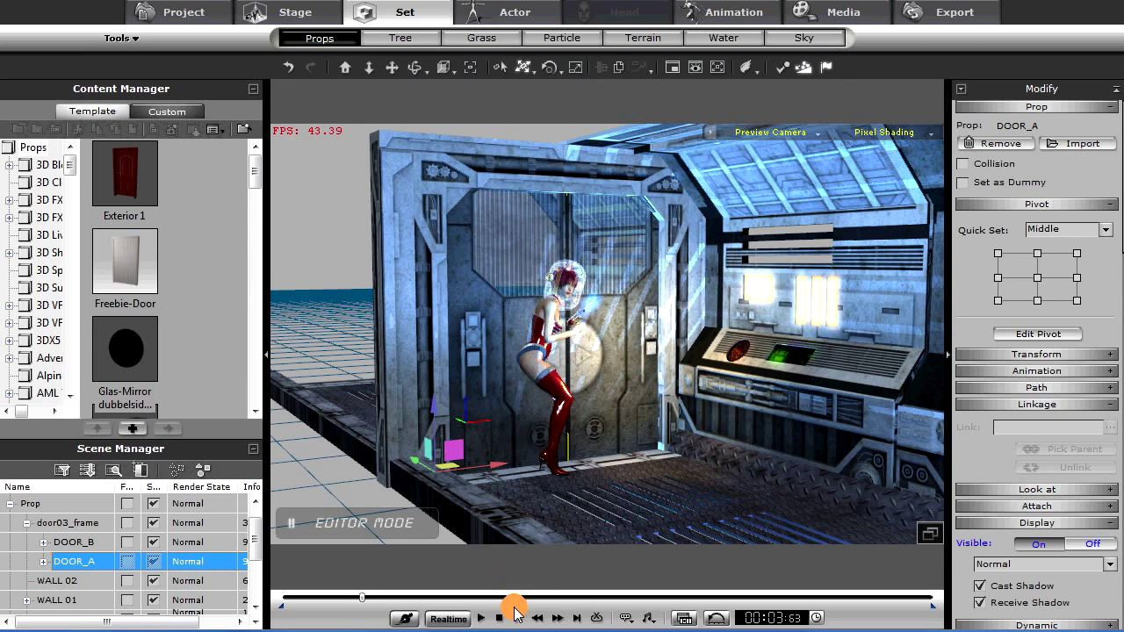
pyautogui.click(685, 618)
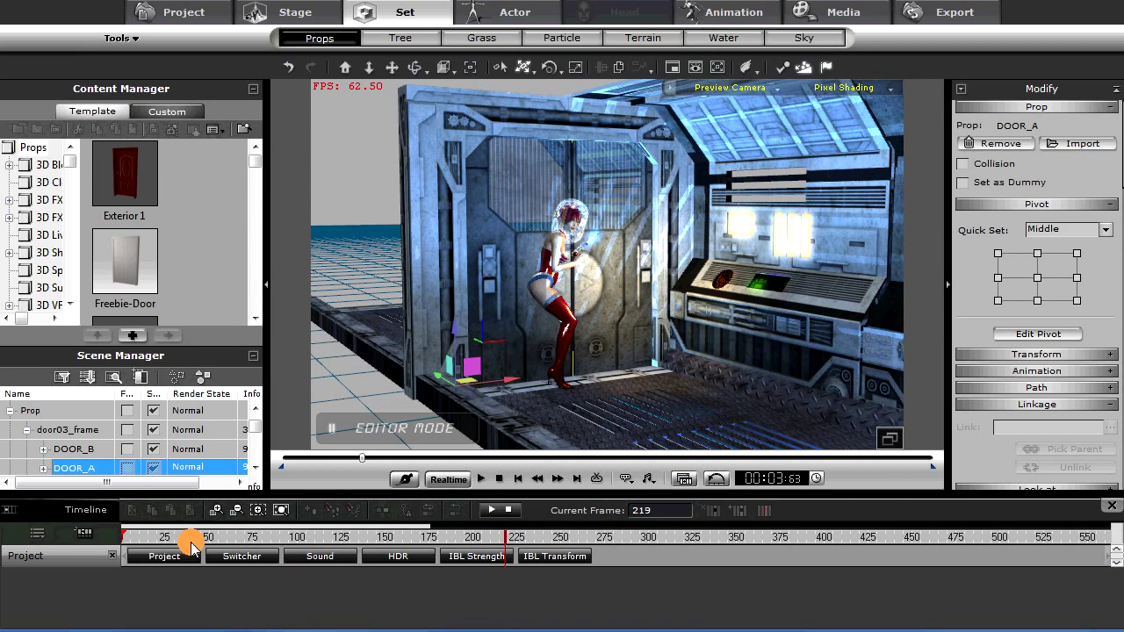
# Step: Show DOOR_B's animation clip track and play to about frame 141
pyautogui.click(81, 449)
pyautogui.click(107, 531)
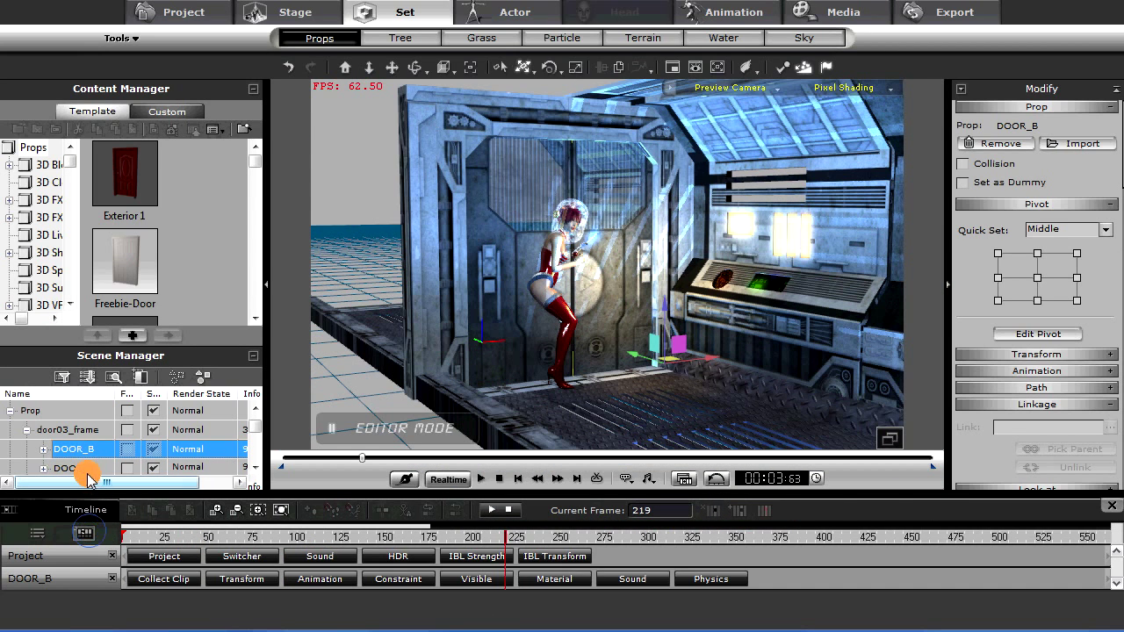
pyautogui.click(322, 579)
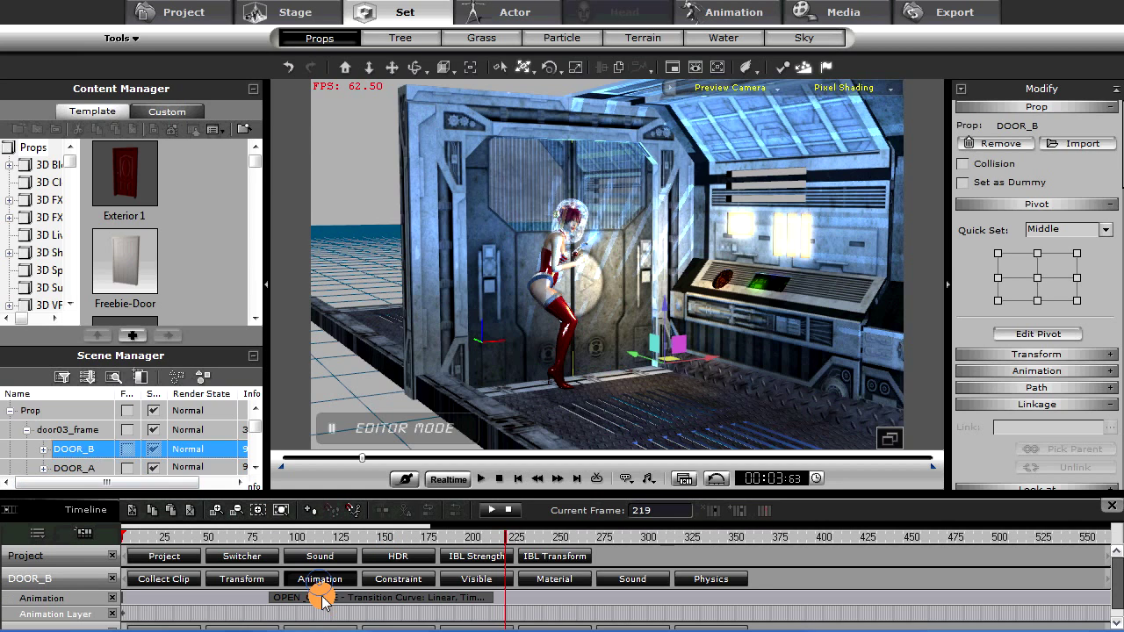
pyautogui.press('space')
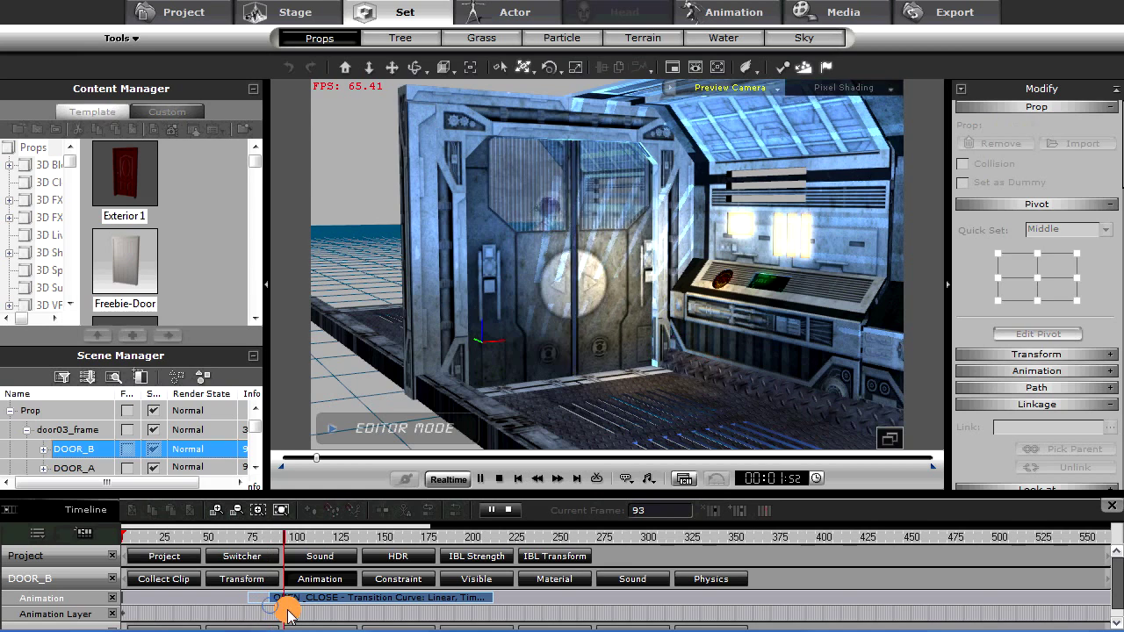
pyautogui.press('space')
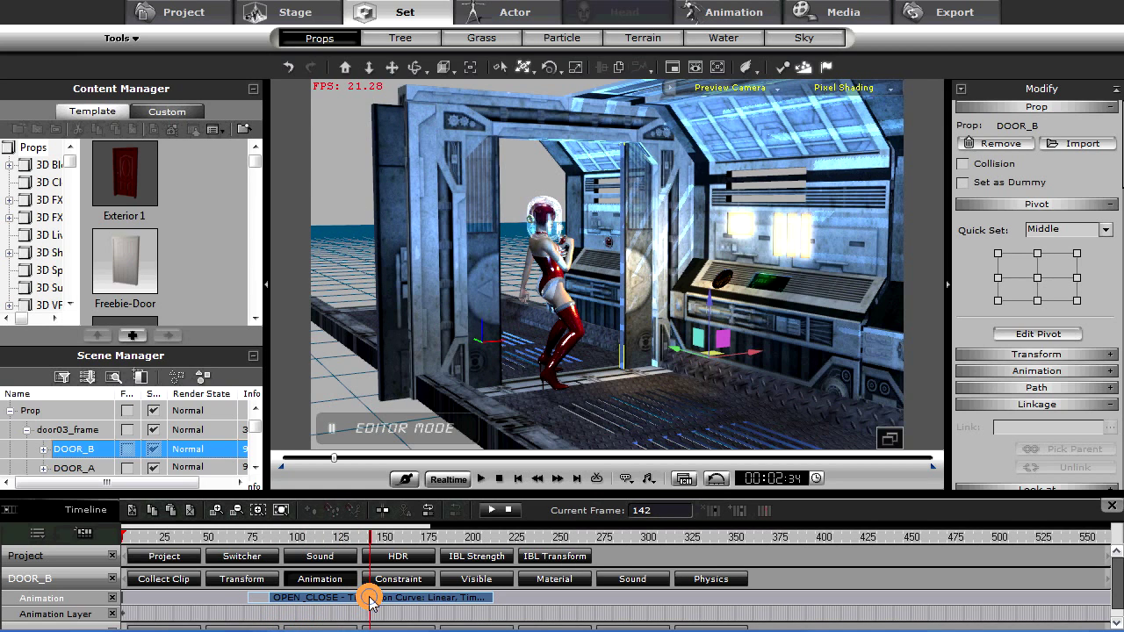
# Step: Break DOOR_B's OPEN_CLOSE clip and move OPEN_CLOSE_02 later to about frames 425–500
pyautogui.rightClick(370, 601)
pyautogui.moveTo(370, 601); pyautogui.dragTo(907, 604)
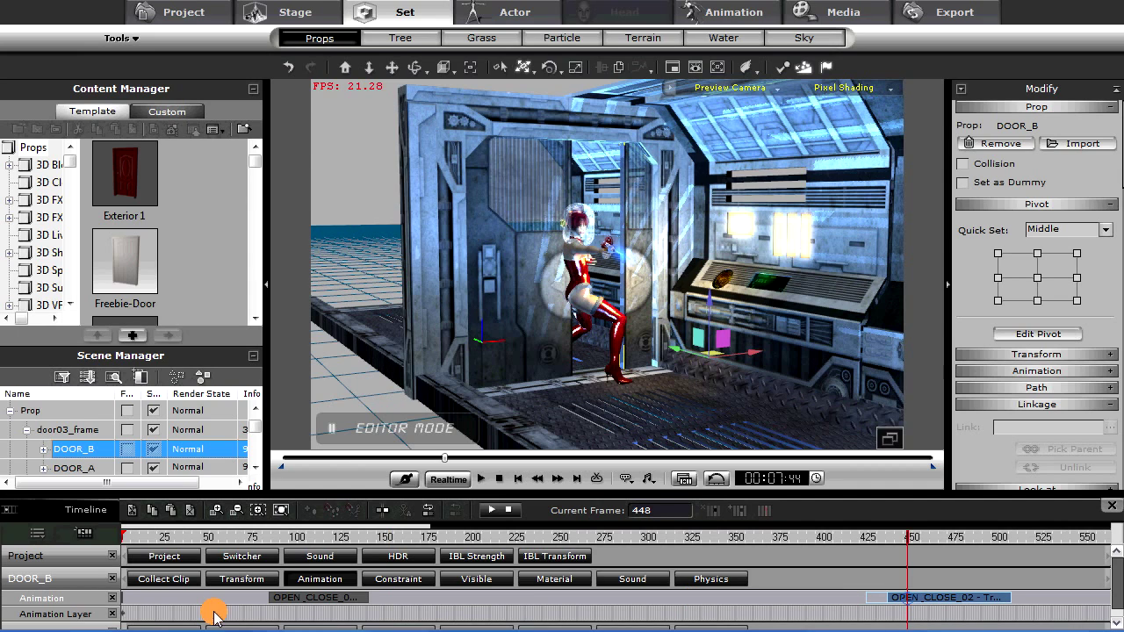
pyautogui.click(86, 470)
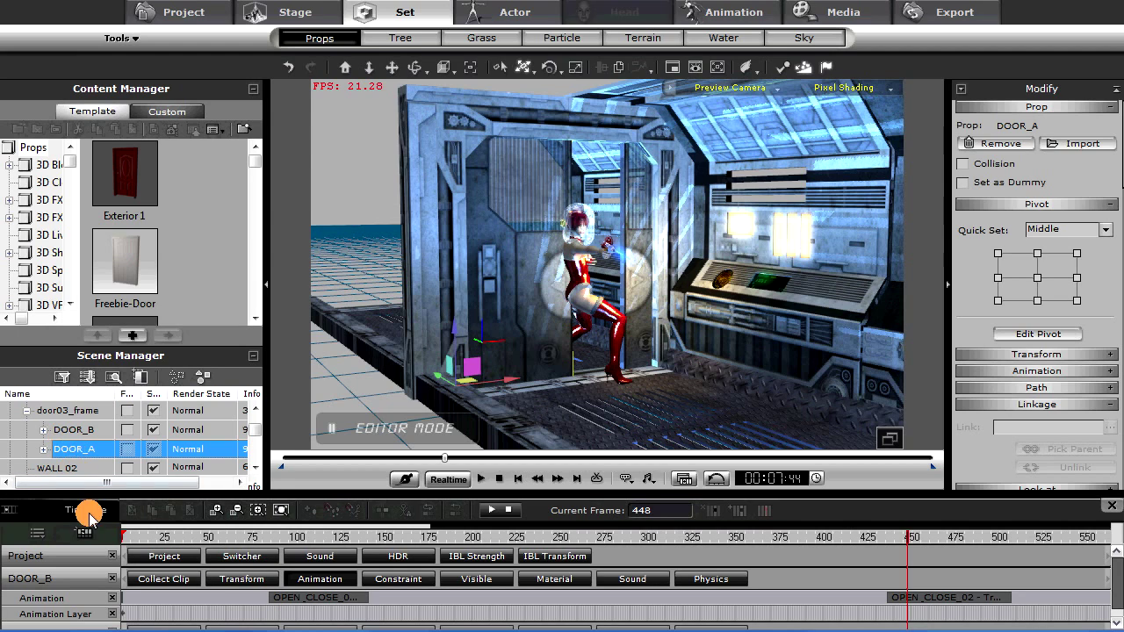
pyautogui.keyDown('ctrl'); pyautogui.click(74, 430); pyautogui.keyUp('ctrl')
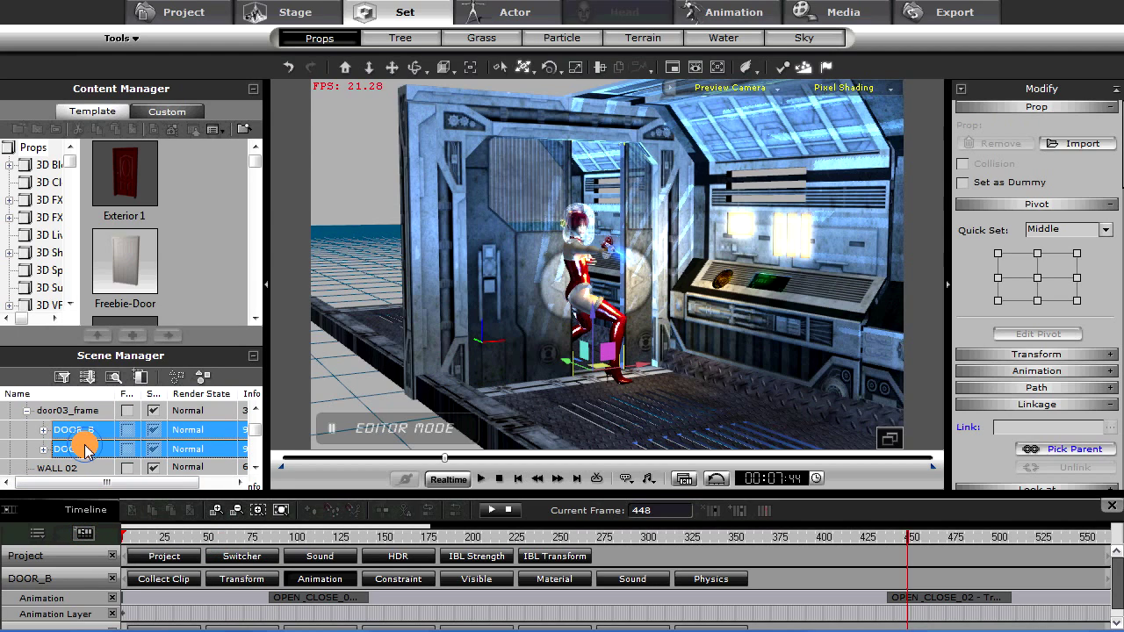
# Step: Break DOOR_A's OPEN_CLOSE clip into two parts at about frame 155
pyautogui.click(85, 449)
pyautogui.moveTo(355, 599); pyautogui.dragTo(387, 603)
pyautogui.rightClick(388, 602)
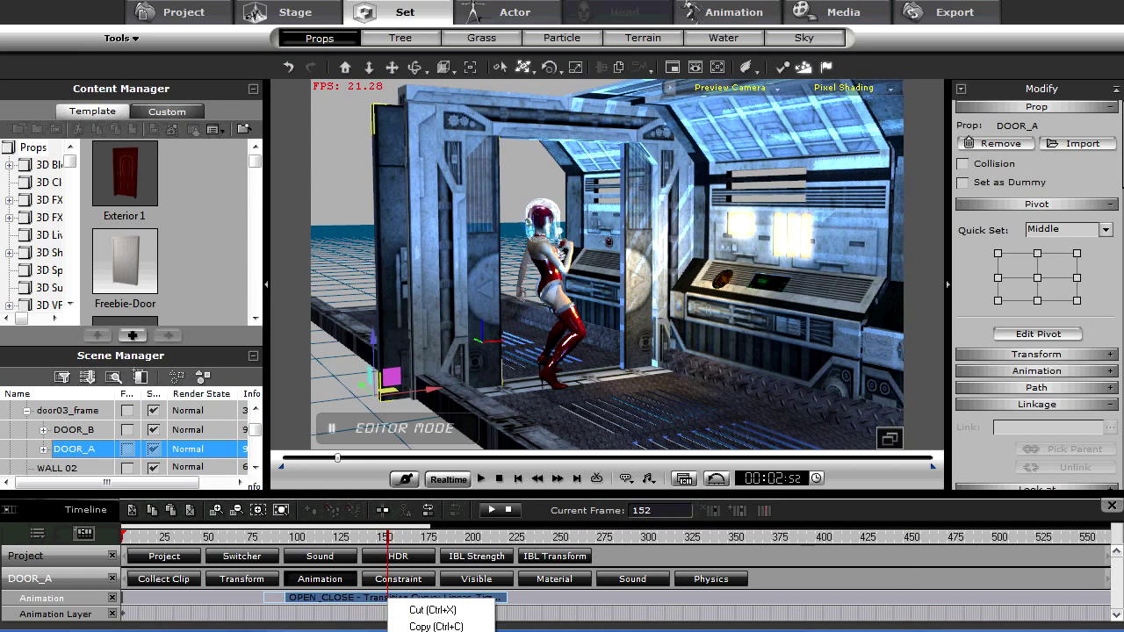
pyautogui.click(427, 597)
pyautogui.click(423, 595)
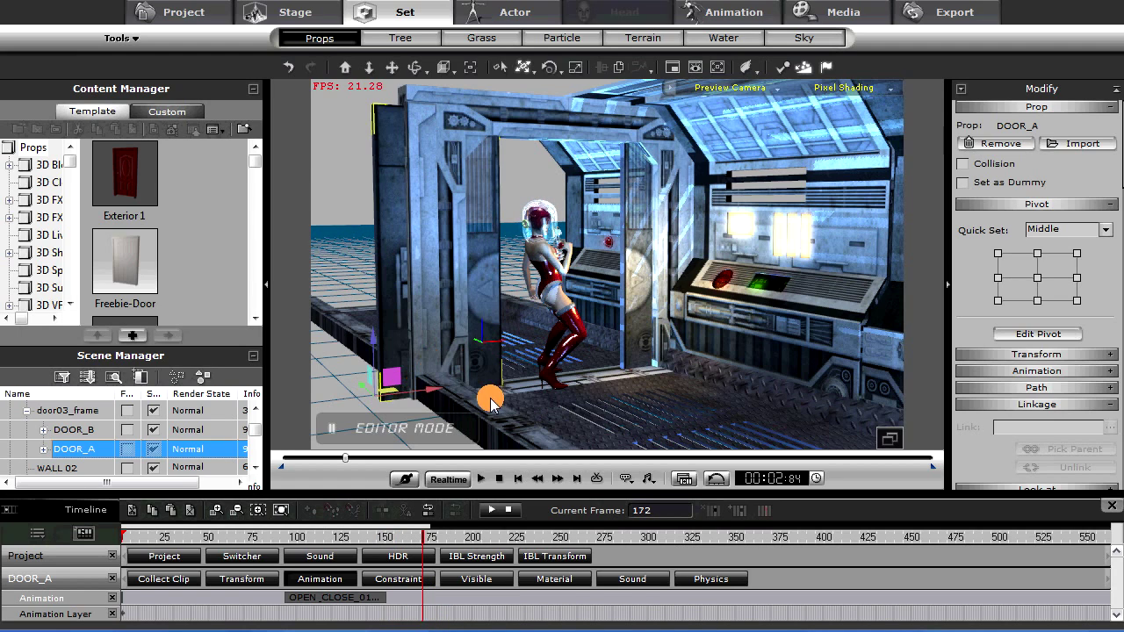
# Step: Play the door opening, stop at frame 243, and rewind to frame 1
pyautogui.click(269, 600)
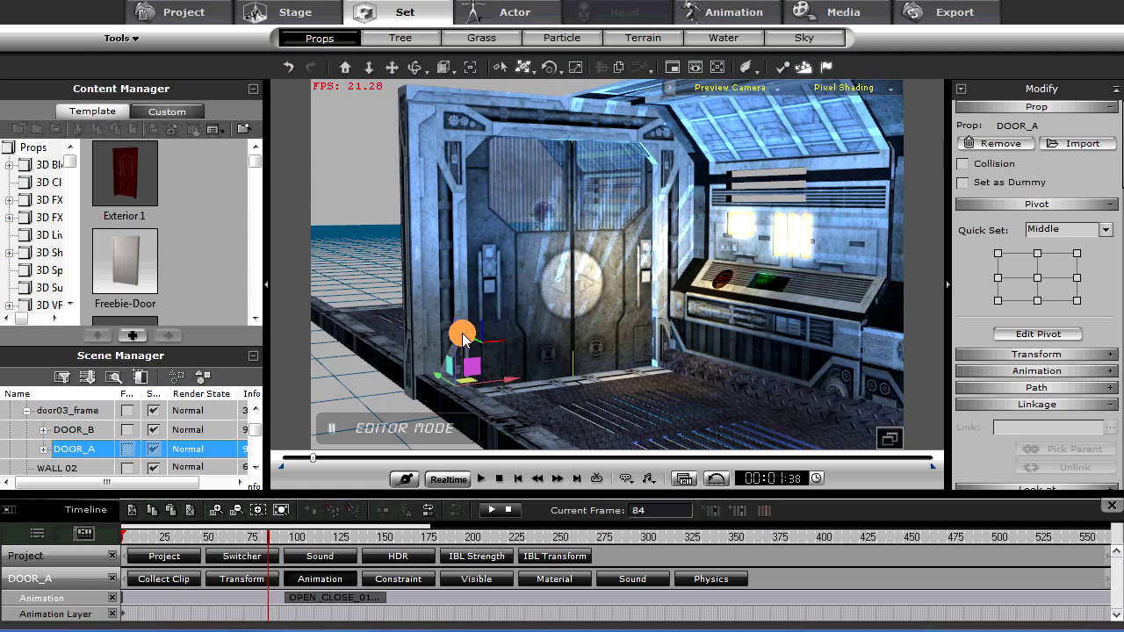
pyautogui.press('space')
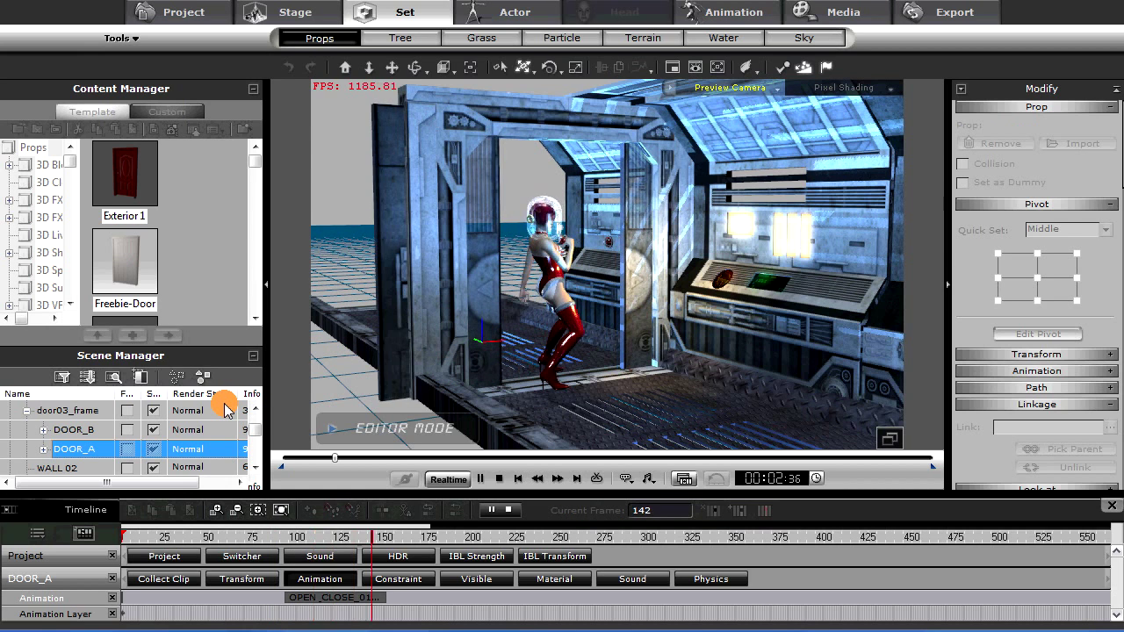
pyautogui.click(499, 479)
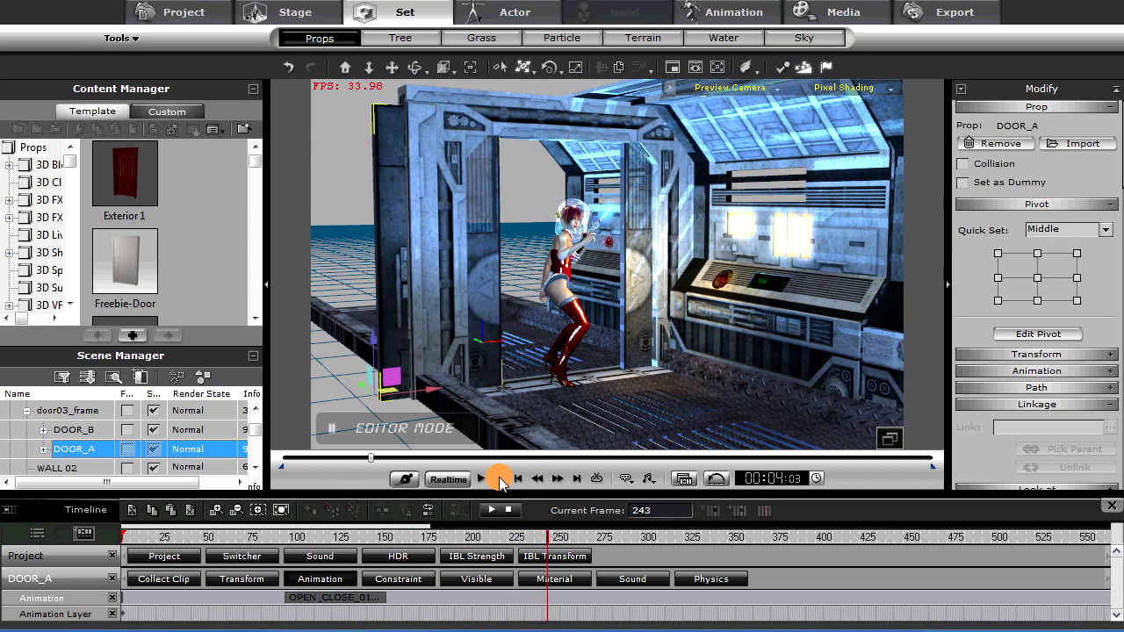
pyautogui.click(498, 479)
pyautogui.moveTo(601, 373); pyautogui.dragTo(553, 318, button='right')
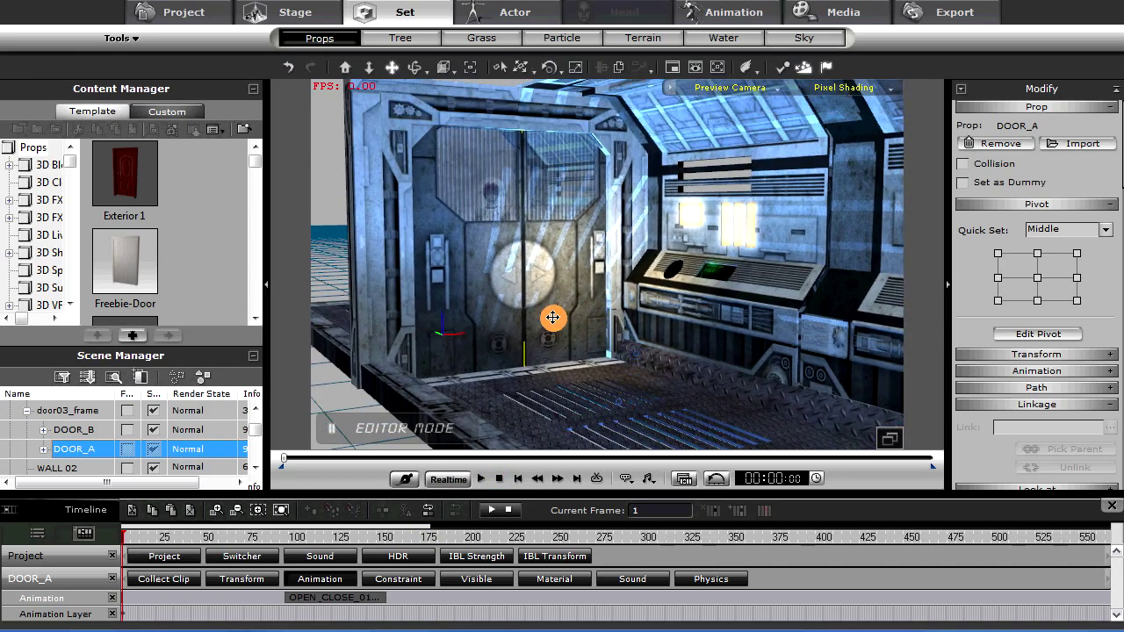
pyautogui.press('space')
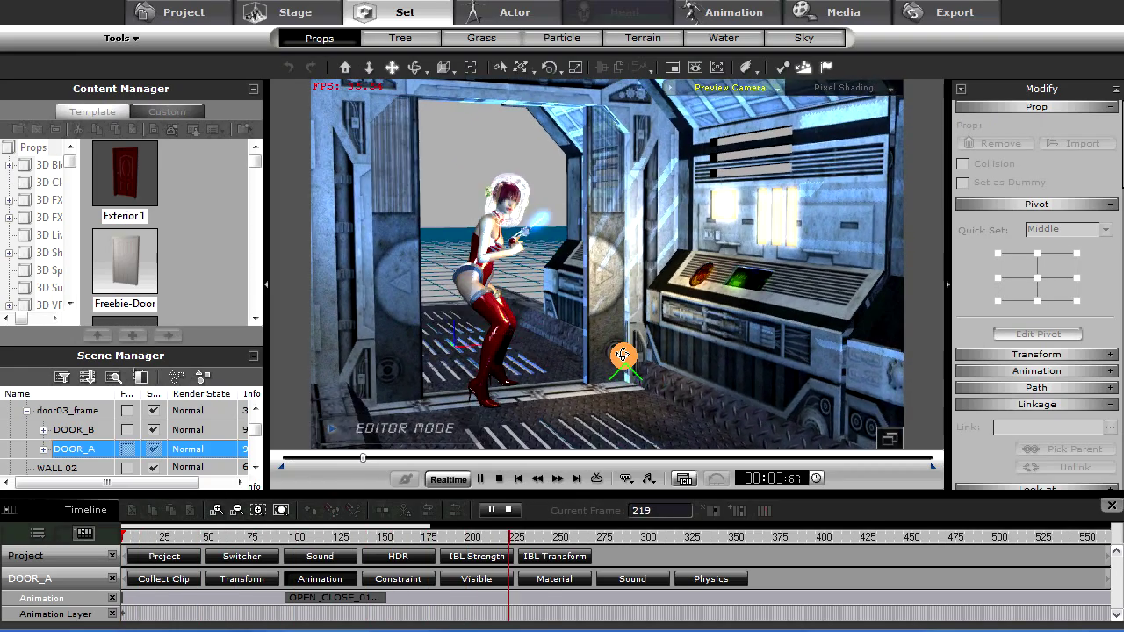
pyautogui.press('space')
pyautogui.moveTo(604, 359); pyautogui.dragTo(745, 354)
pyautogui.moveTo(677, 351); pyautogui.dragTo(569, 335)
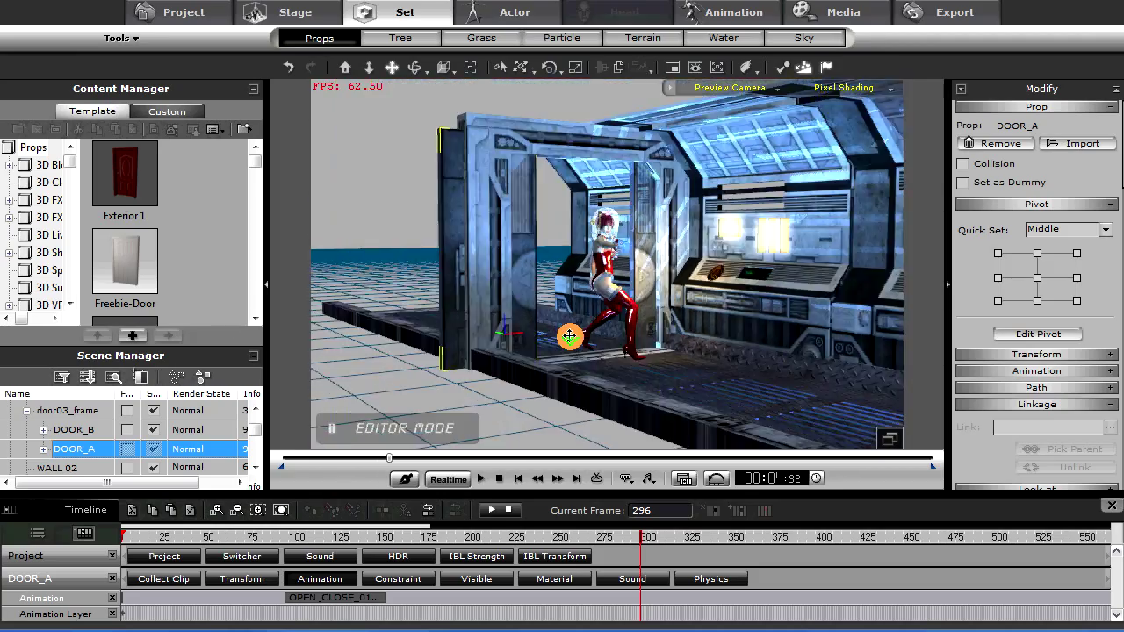